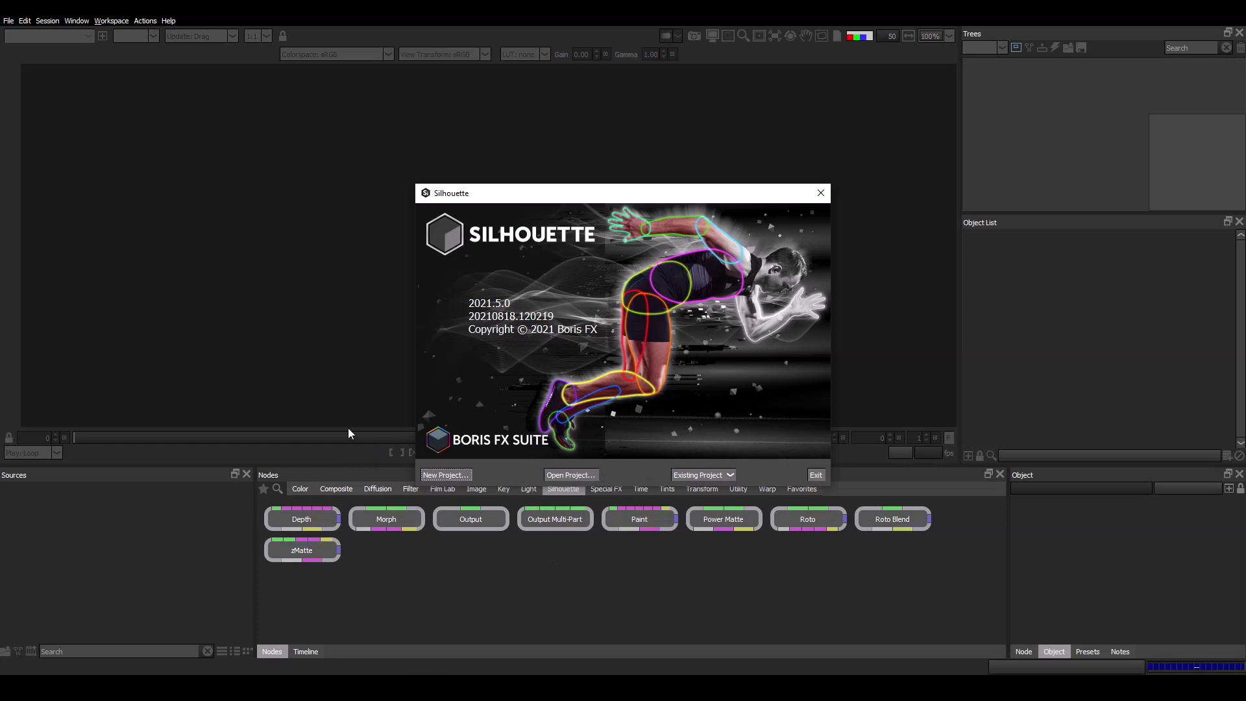
Start a new project and copy the workfile sfx folder path from File Explorer.
{"action": "left_click", "coordinate": [457, 476]}
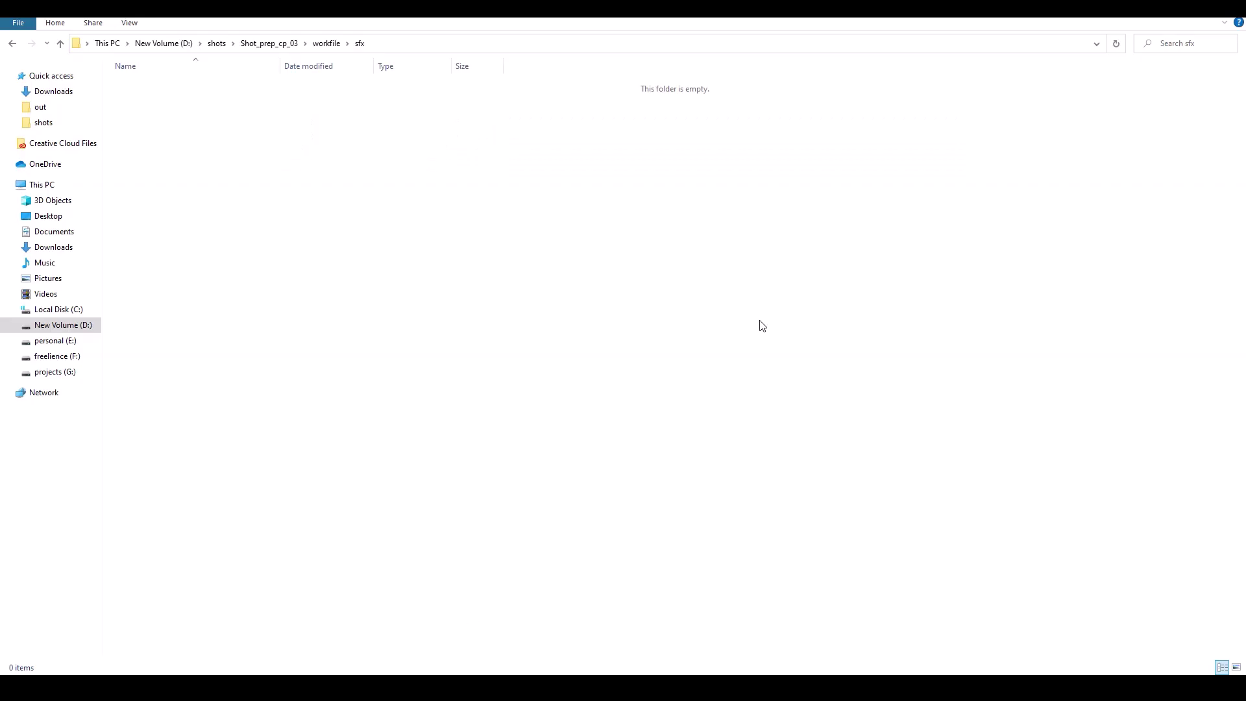
{"action": "left_click", "coordinate": [480, 44]}
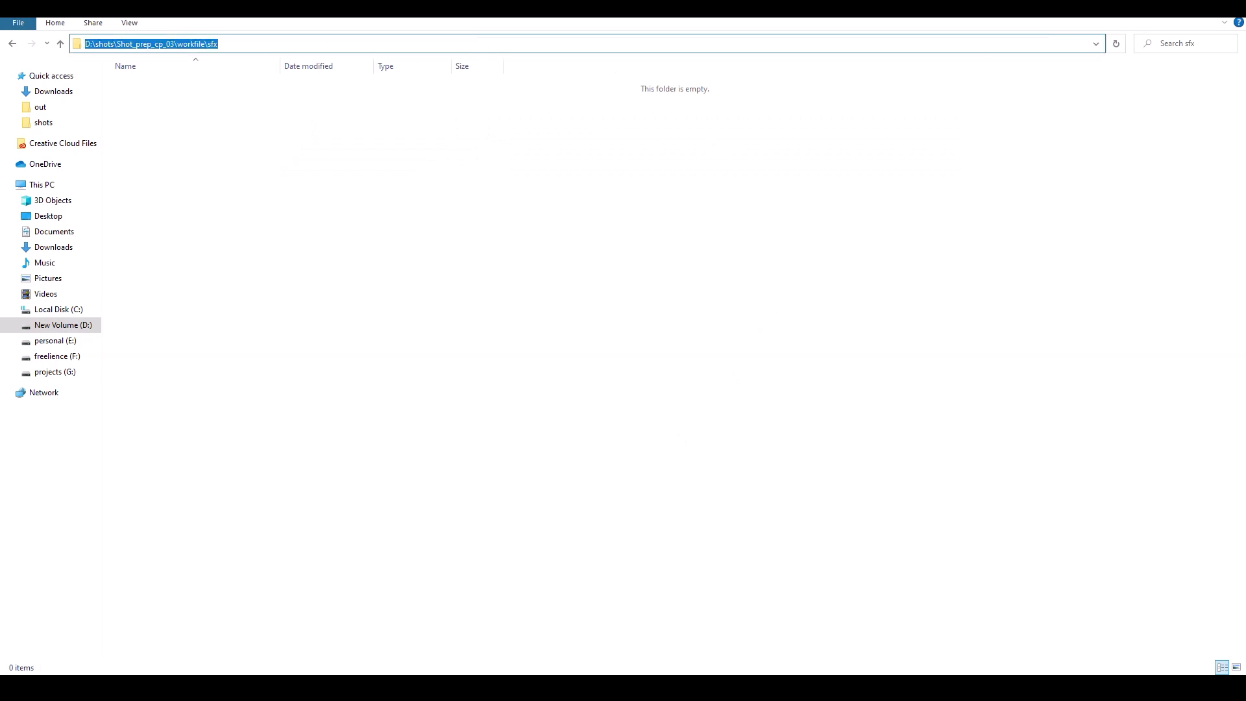
{"action": "key", "text": "alt+Tab"}
Create the Wire_removal_v01 project in the pasted workfile sfx folder.
{"action": "left_click", "coordinate": [472, 181]}
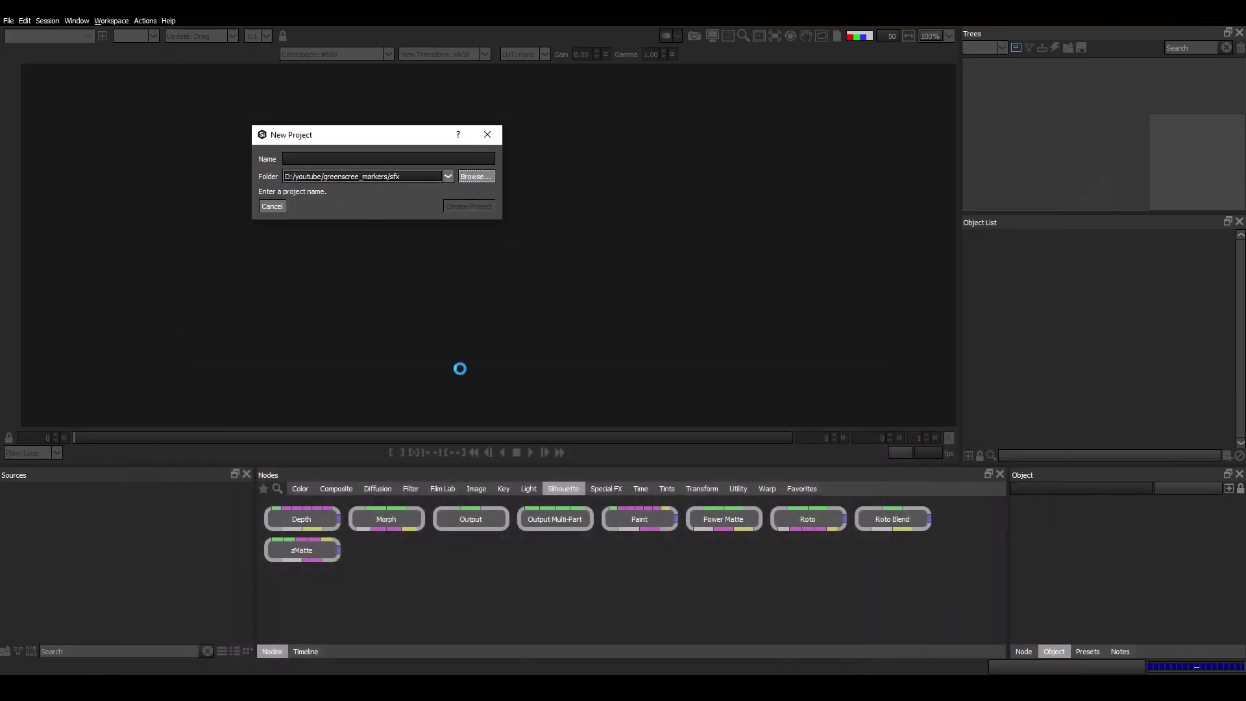
{"action": "type", "text": "D:\\shots\\Shot_prep_cp_03\\workfile\\sfx"}
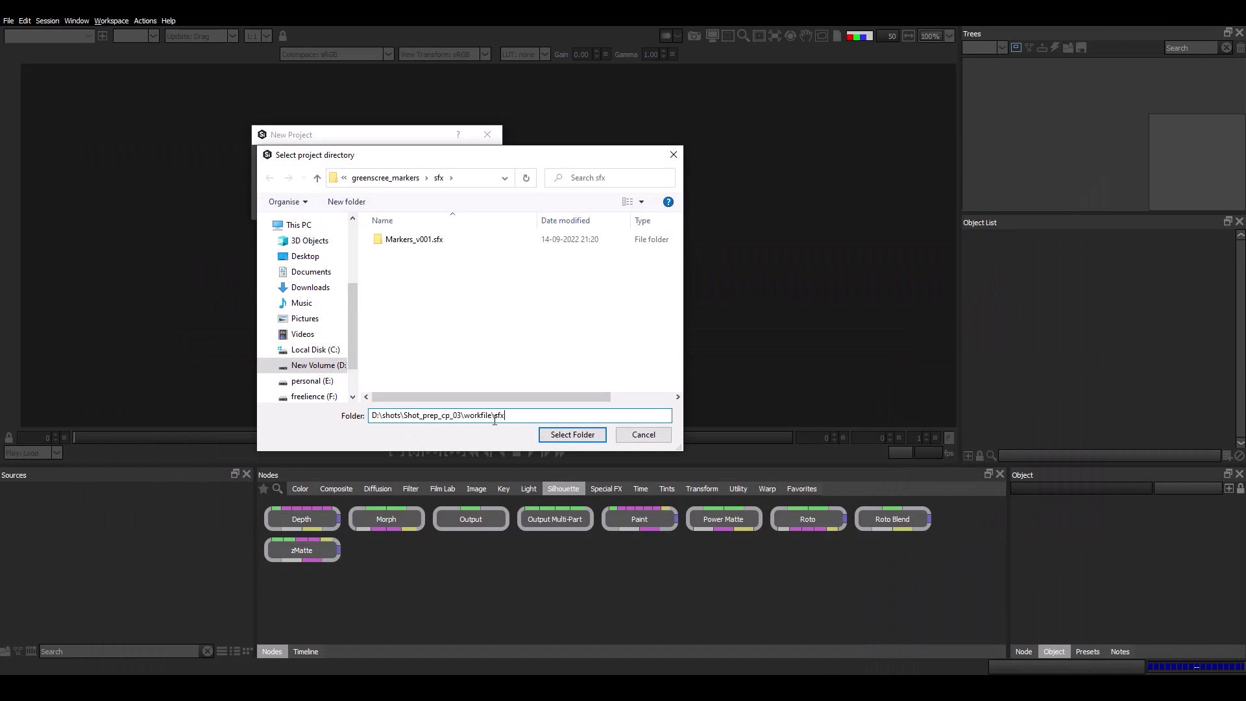
{"action": "left_click", "coordinate": [572, 434]}
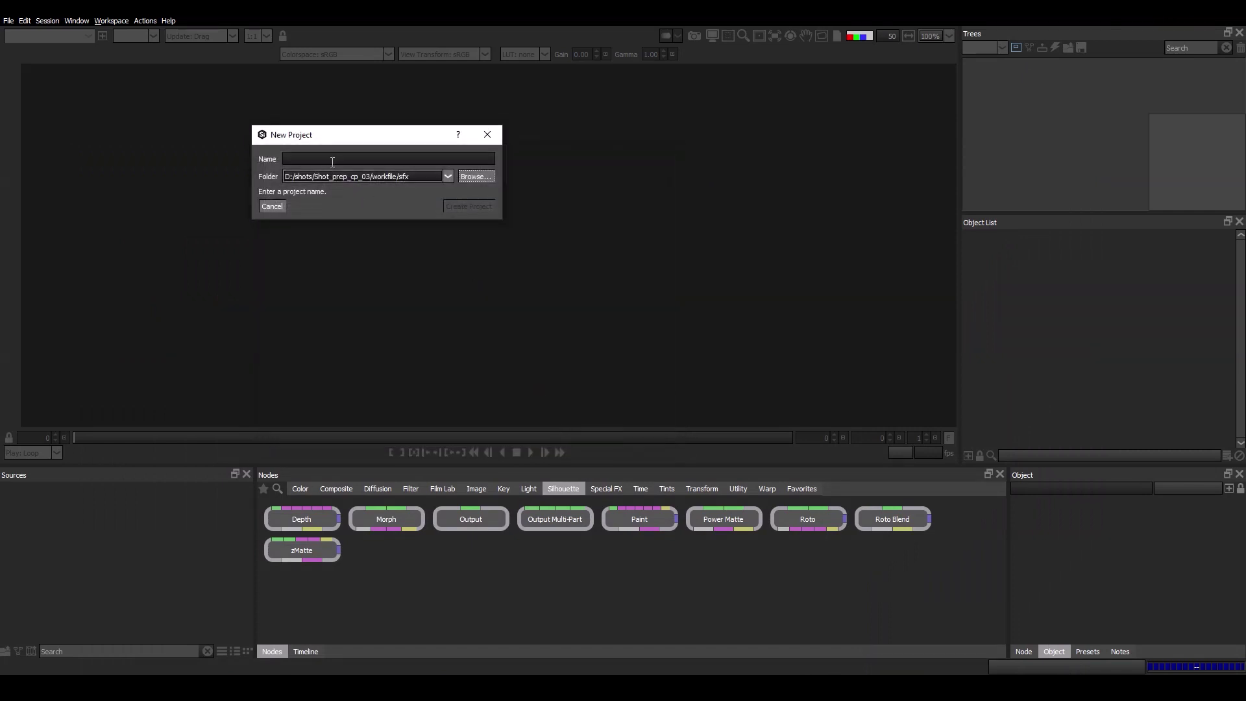
{"action": "type", "text": "Wir"}
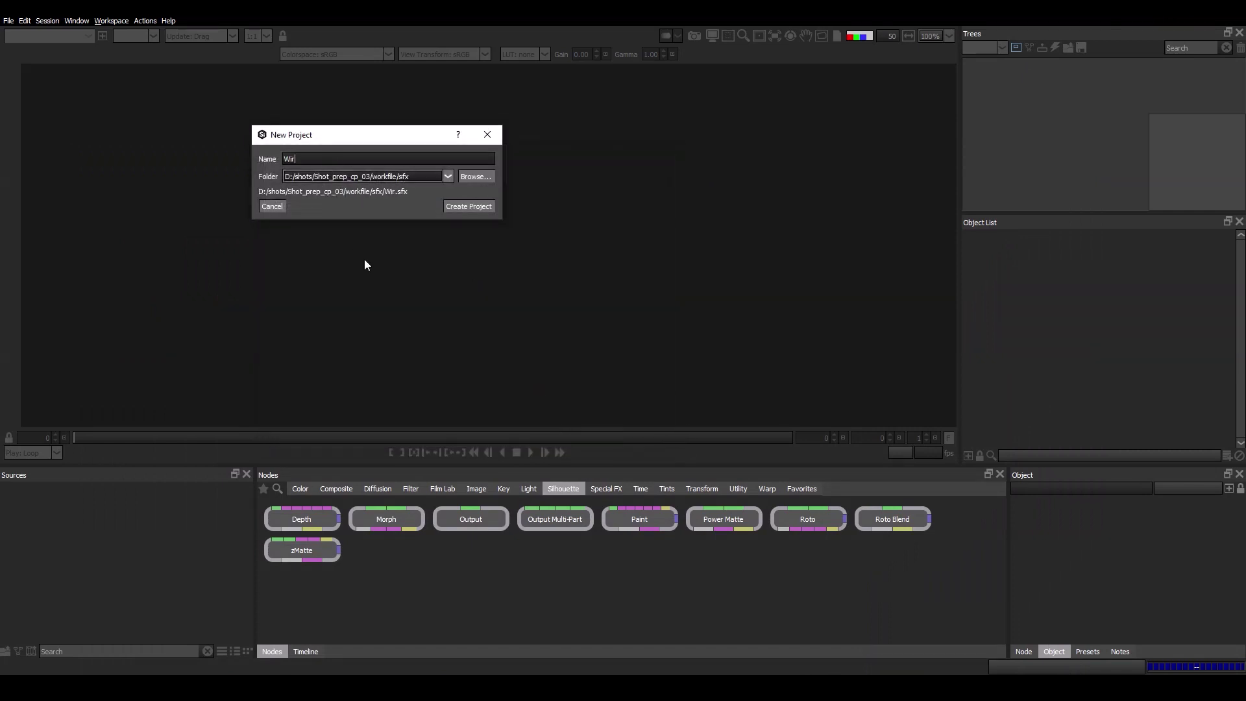
{"action": "type", "text": "e_"}
{"action": "type", "text": "removal"}
{"action": "type", "text": "_v"}
{"action": "type", "text": "01"}
{"action": "left_click", "coordinate": [487, 206]}
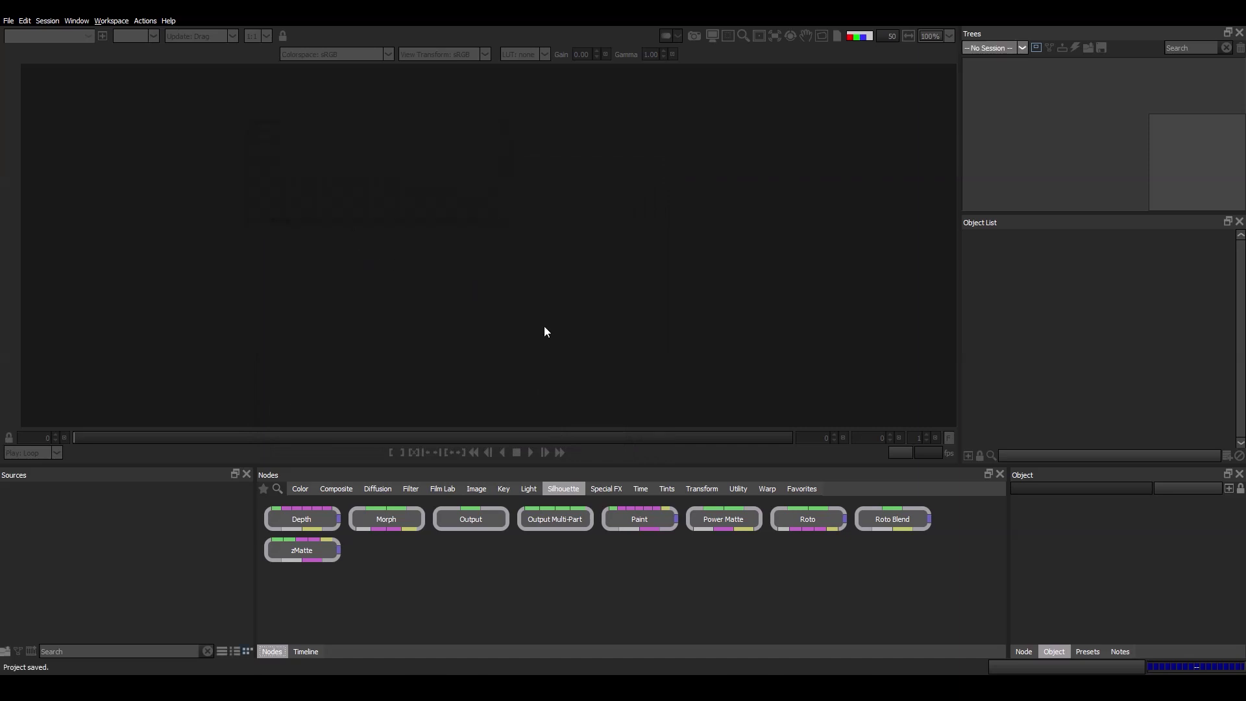
Start a media import and copy the wire_paint footage folder path from Explorer.
{"action": "left_click", "coordinate": [8, 20]}
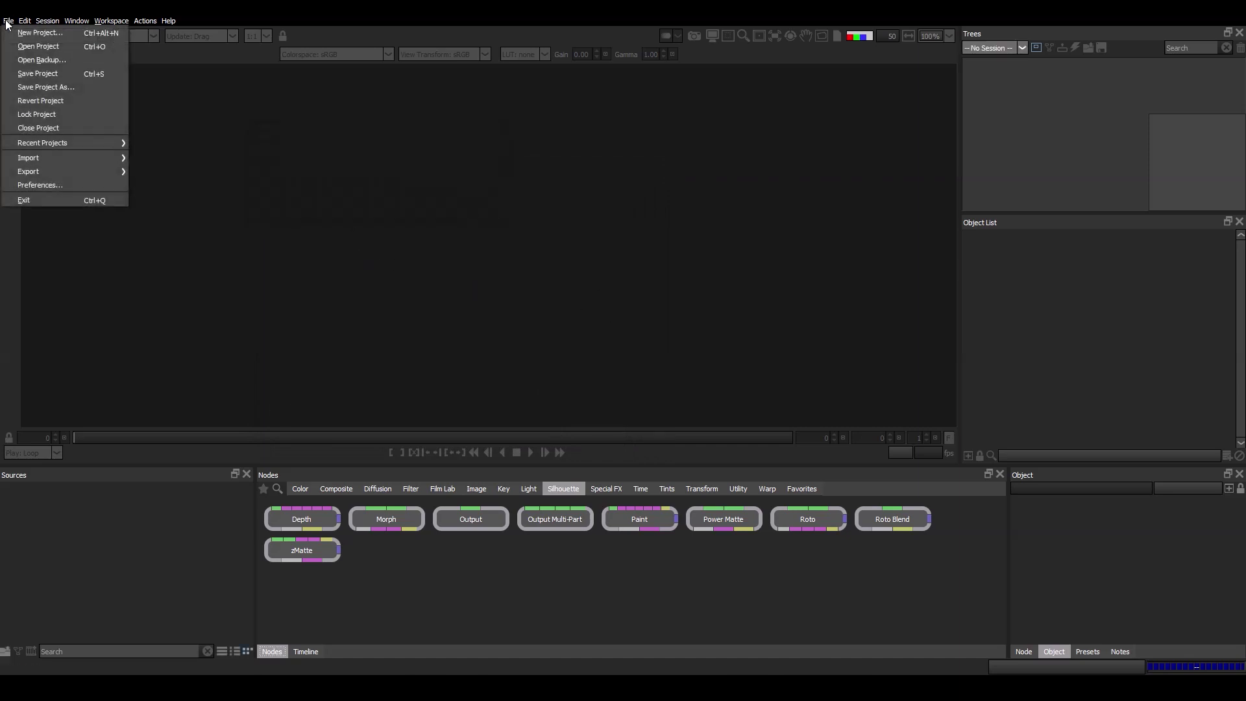
{"action": "mouse_move", "coordinate": [96, 163]}
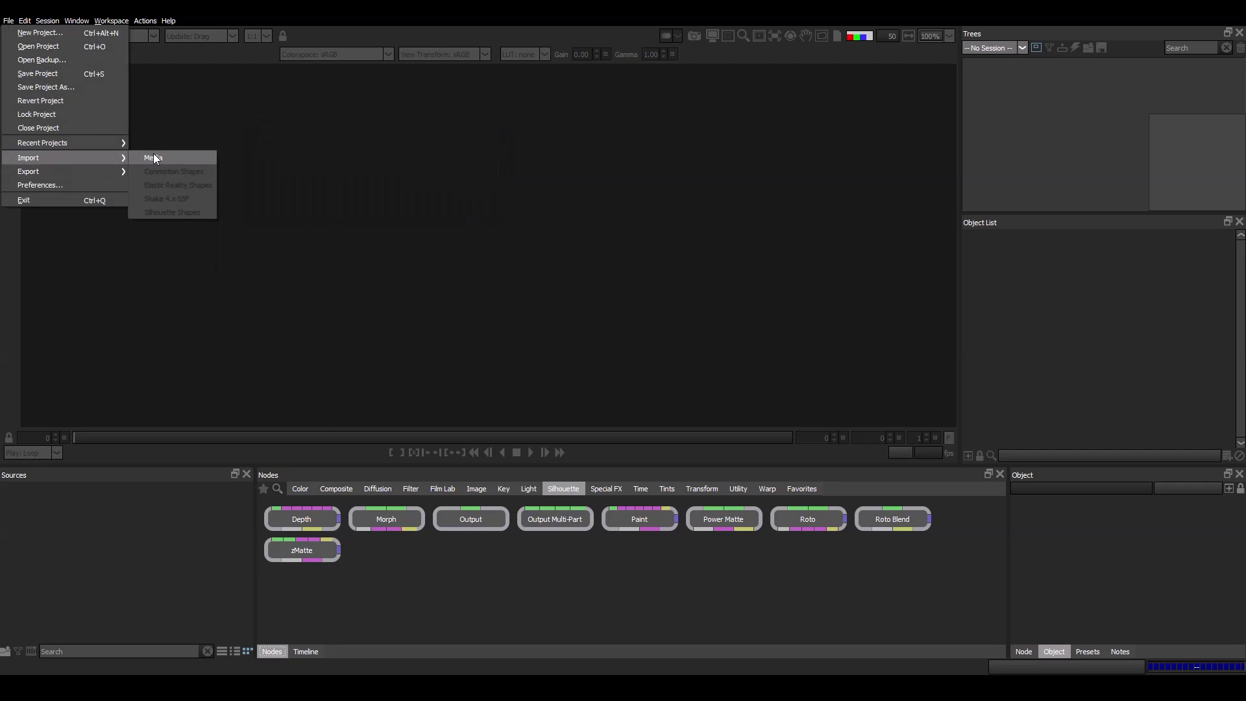
{"action": "left_click", "coordinate": [153, 154]}
{"action": "left_click", "coordinate": [428, 676]}
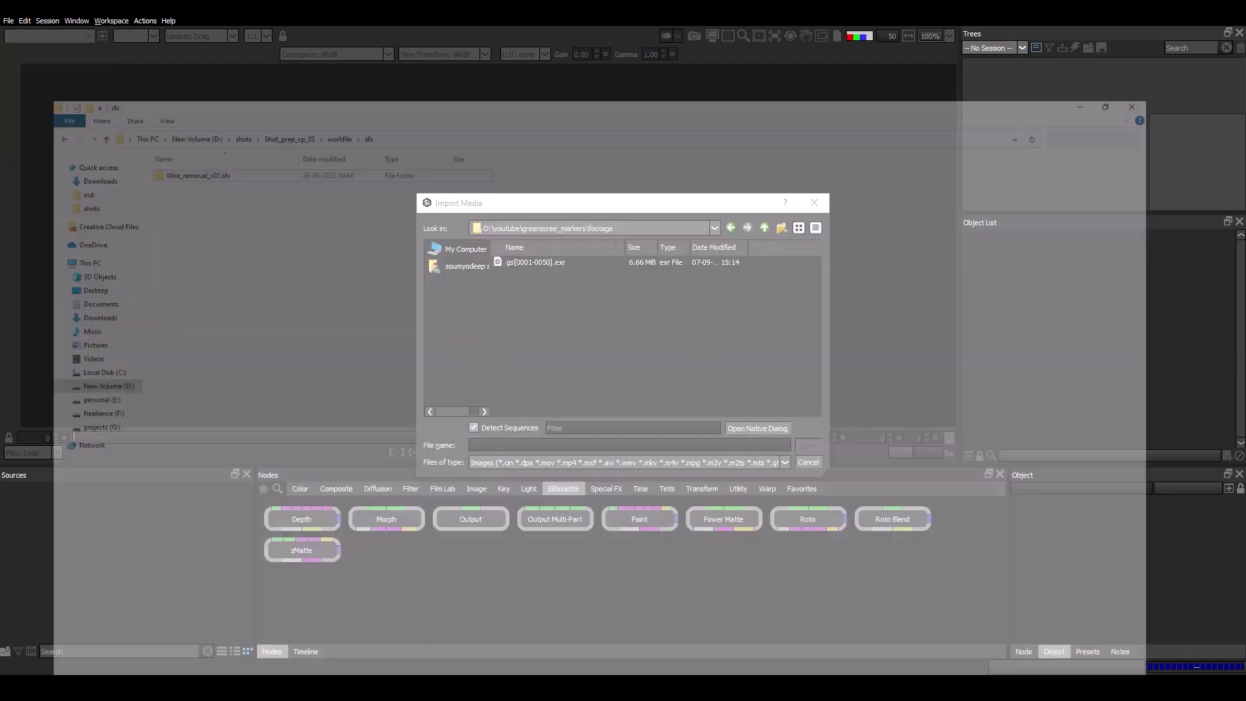
{"action": "left_click", "coordinate": [326, 43]}
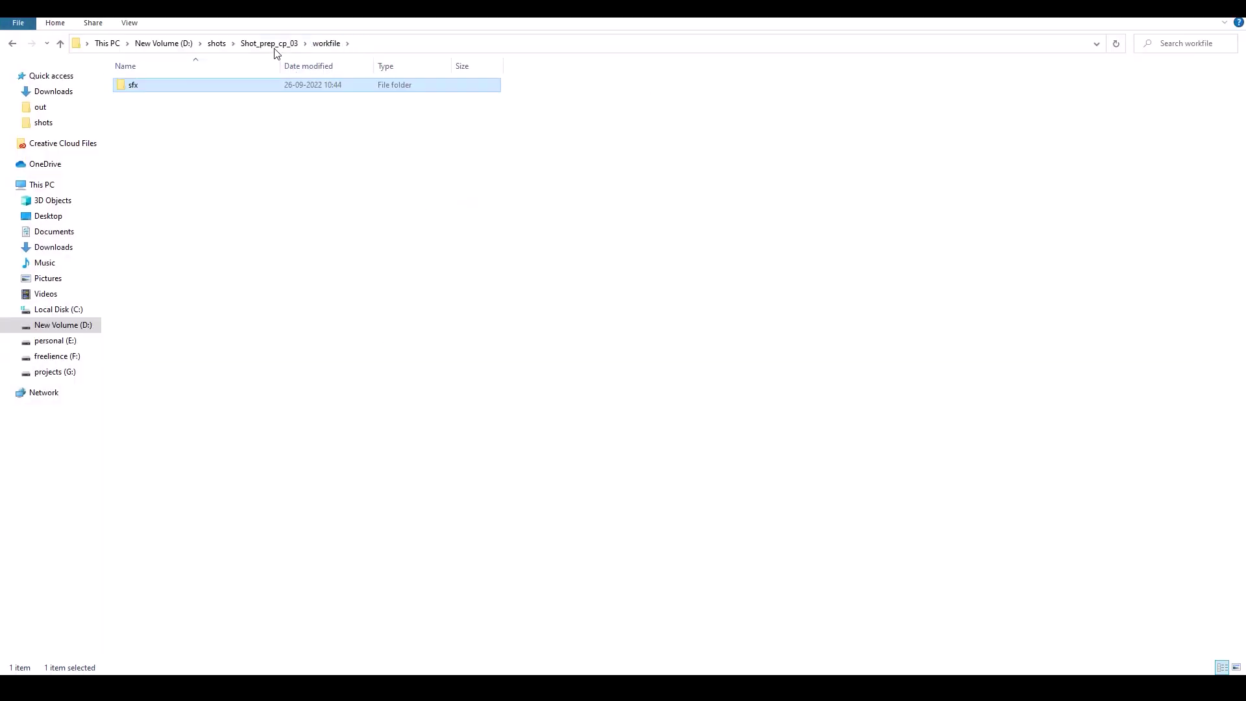
{"action": "left_click", "coordinate": [272, 43]}
{"action": "double_click", "coordinate": [176, 87]}
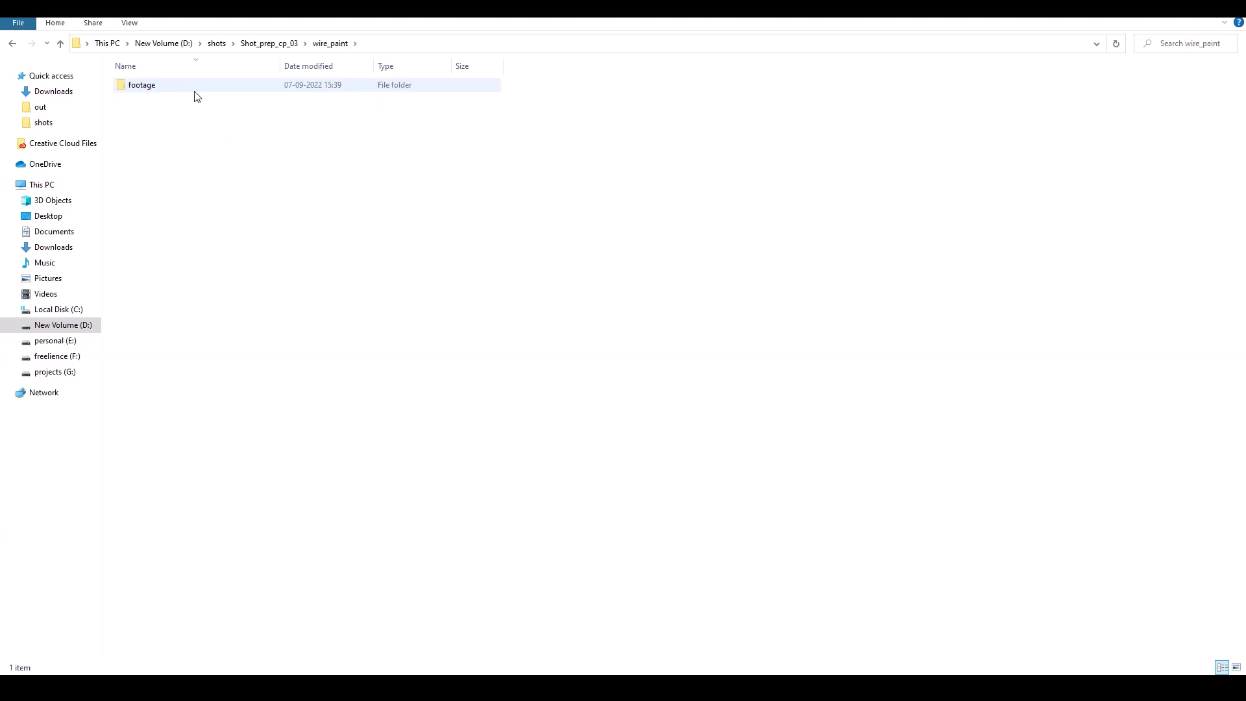
{"action": "double_click", "coordinate": [195, 89]}
{"action": "left_click", "coordinate": [506, 44]}
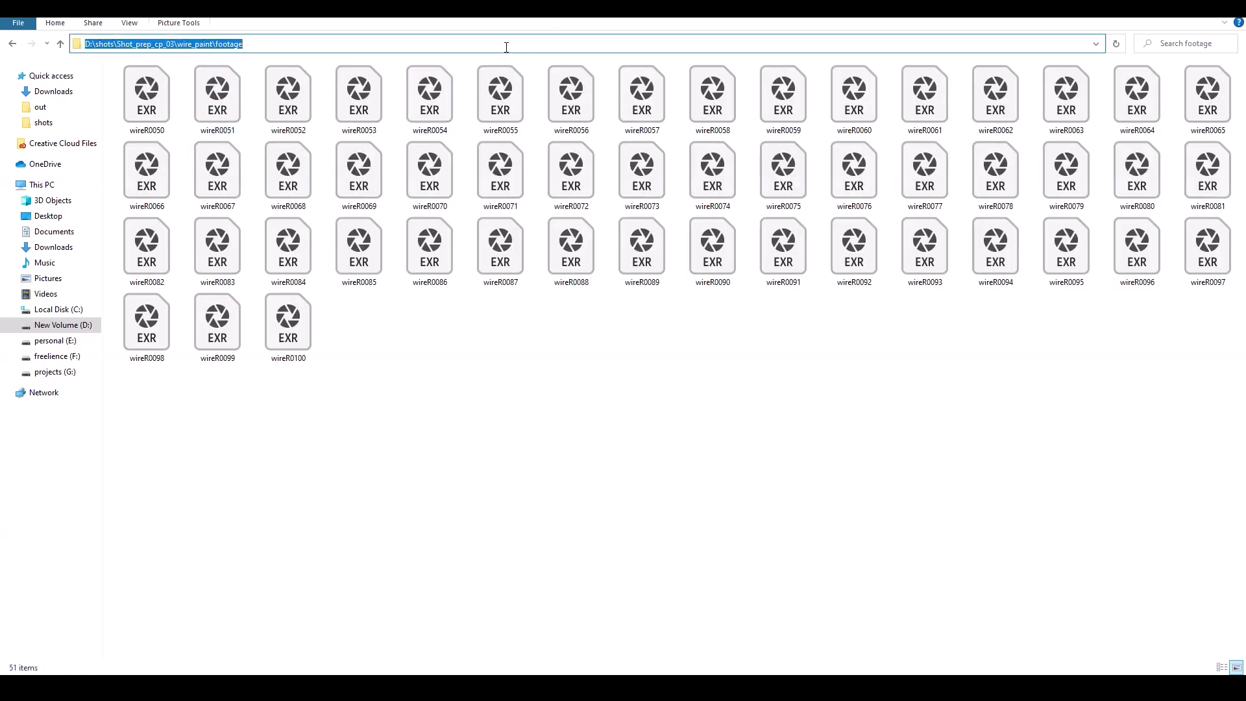
Import the wireR[0050-0100].exr sequence from the pasted footage folder path.
{"action": "key", "text": "alt+Tab"}
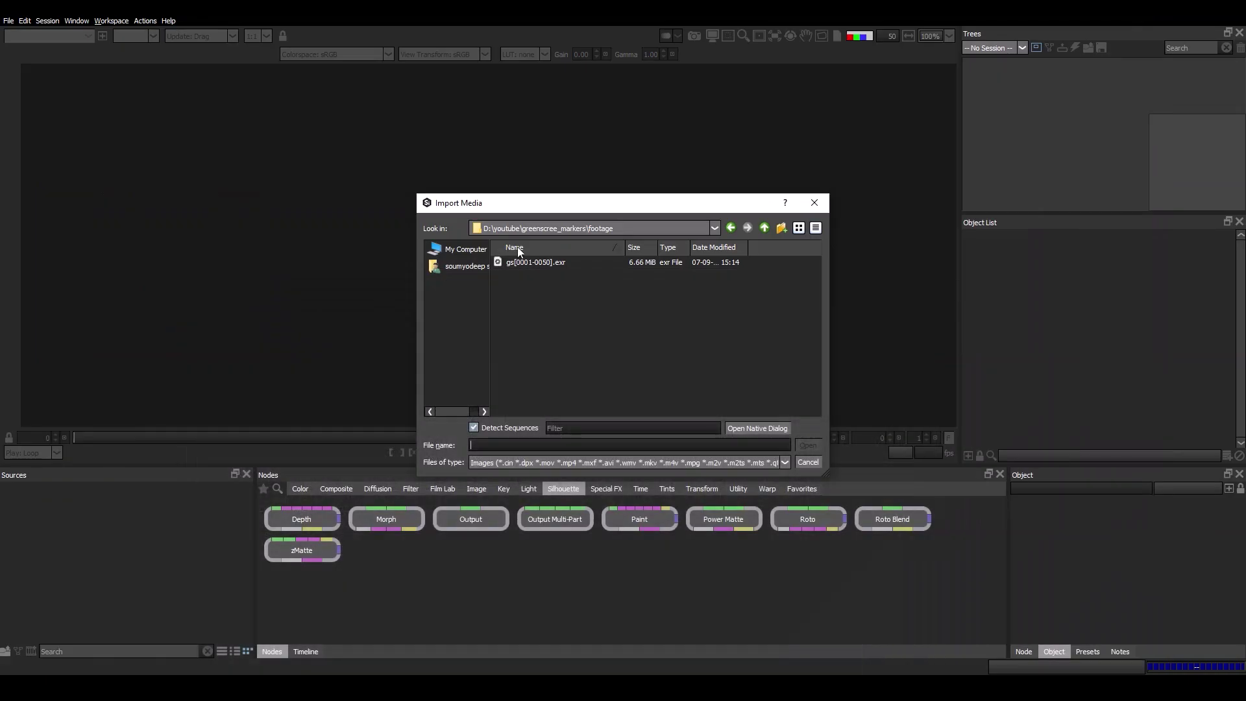
{"action": "type", "text": "D:\\shots\\Shot_prep_cp_03\\wire_paint\\footage"}
{"action": "left_click", "coordinate": [808, 445]}
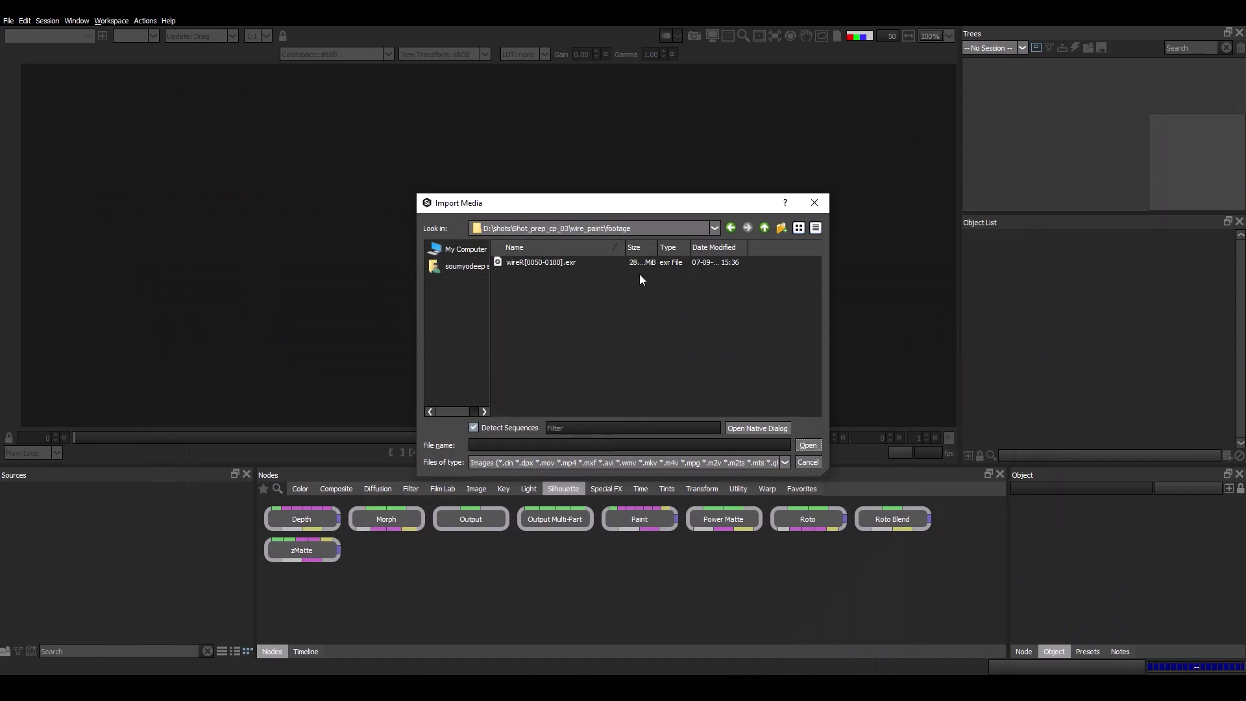
{"action": "left_click", "coordinate": [580, 264]}
{"action": "left_click", "coordinate": [816, 446]}
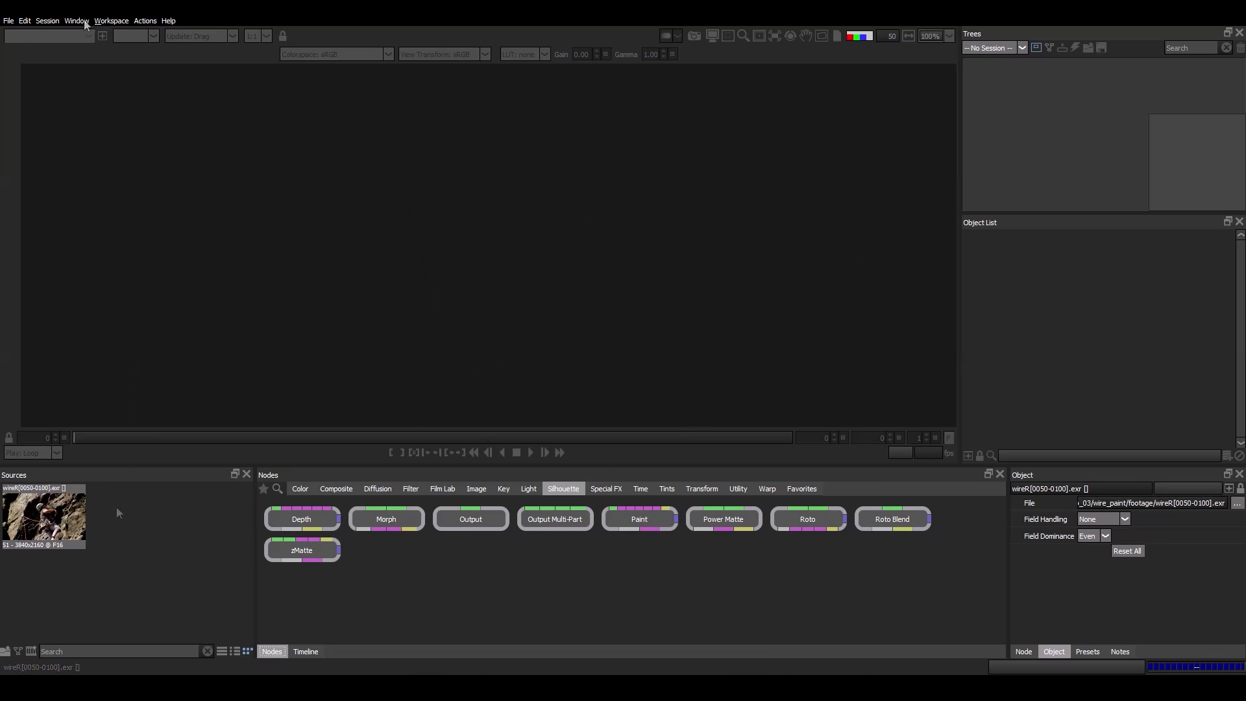
{"action": "left_click", "coordinate": [85, 23]}
Create a Paint-template session named wire_romoval at UHD 4K, 23.976 fps.
{"action": "mouse_move", "coordinate": [47, 21]}
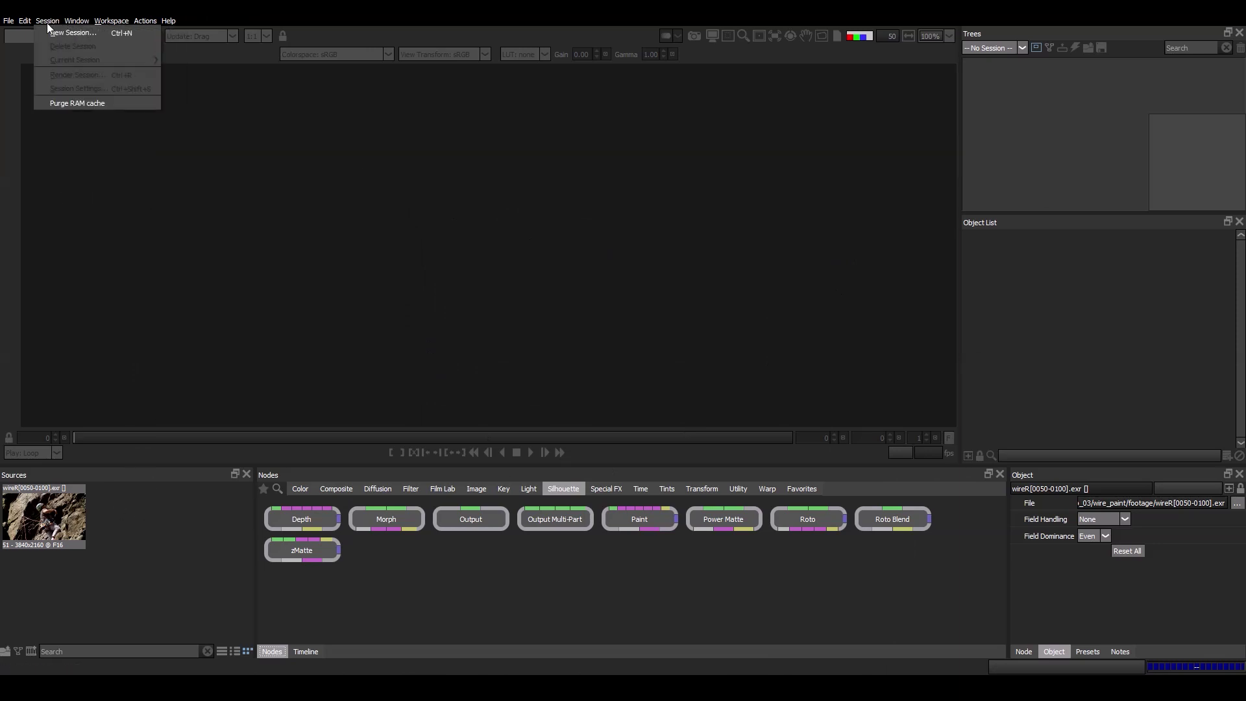
{"action": "left_click", "coordinate": [56, 35]}
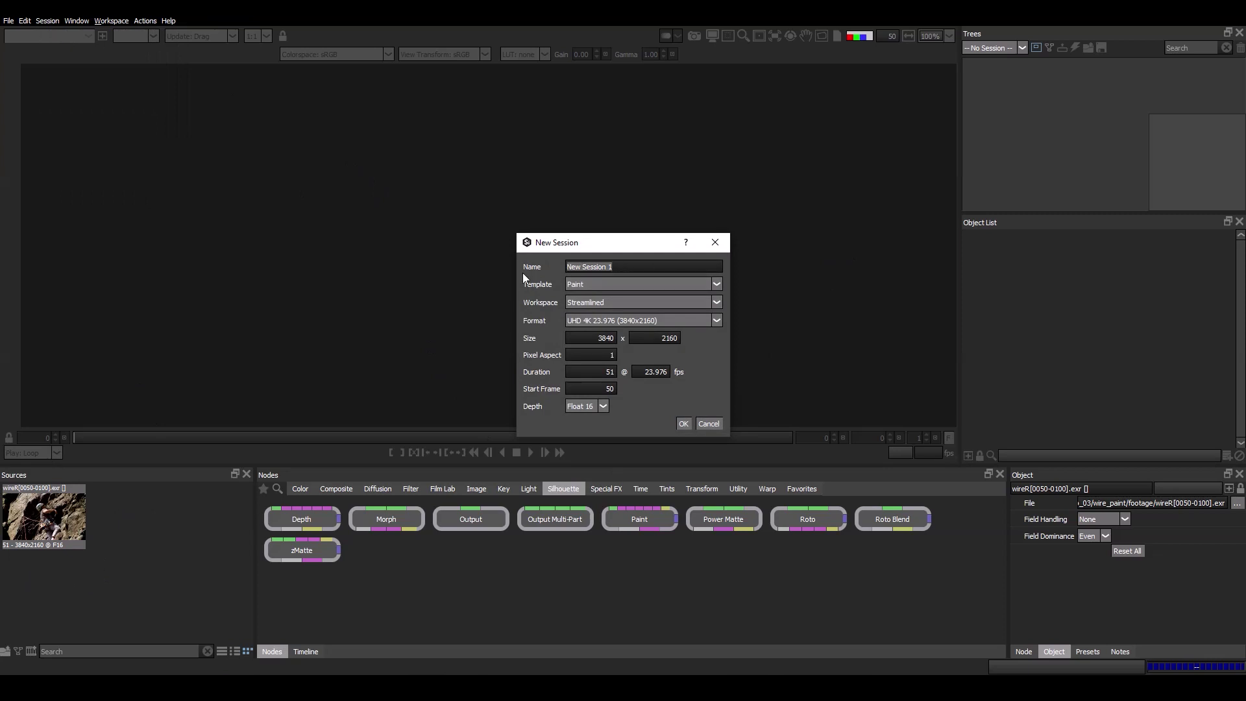
{"action": "type", "text": "wire_"}
{"action": "type", "text": "romo"}
{"action": "type", "text": "val"}
{"action": "left_click", "coordinate": [652, 286]}
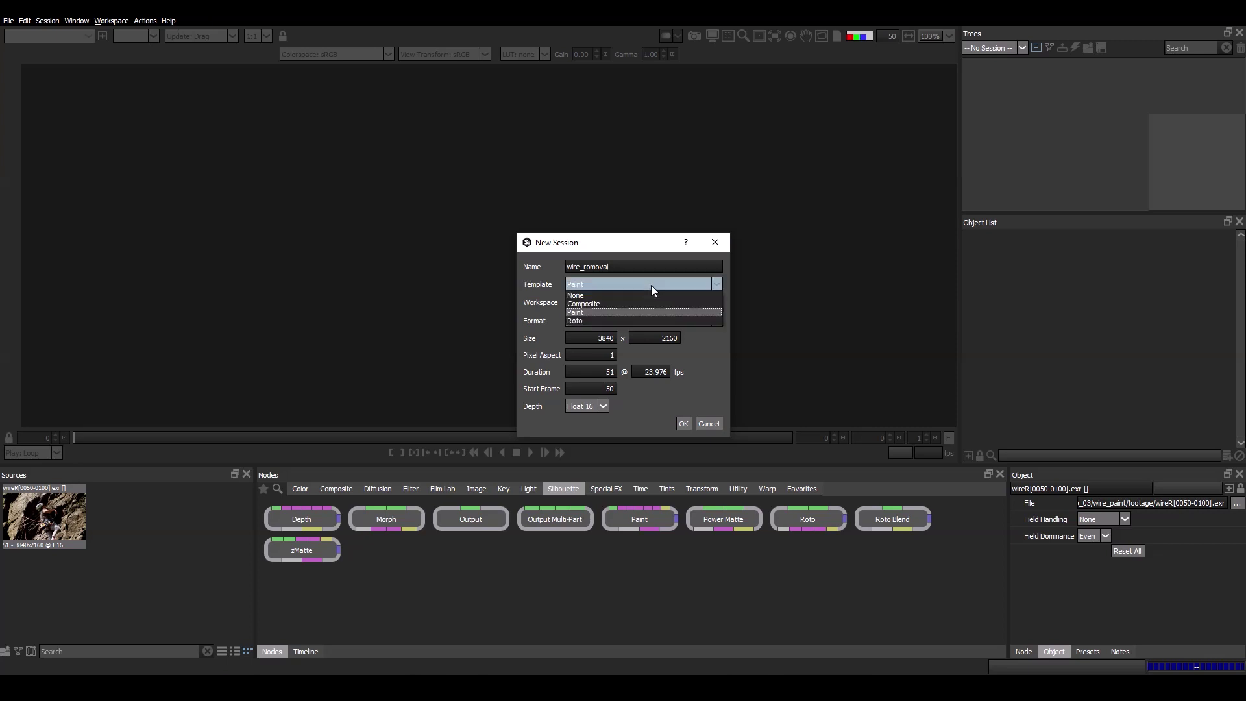
{"action": "left_click", "coordinate": [690, 407]}
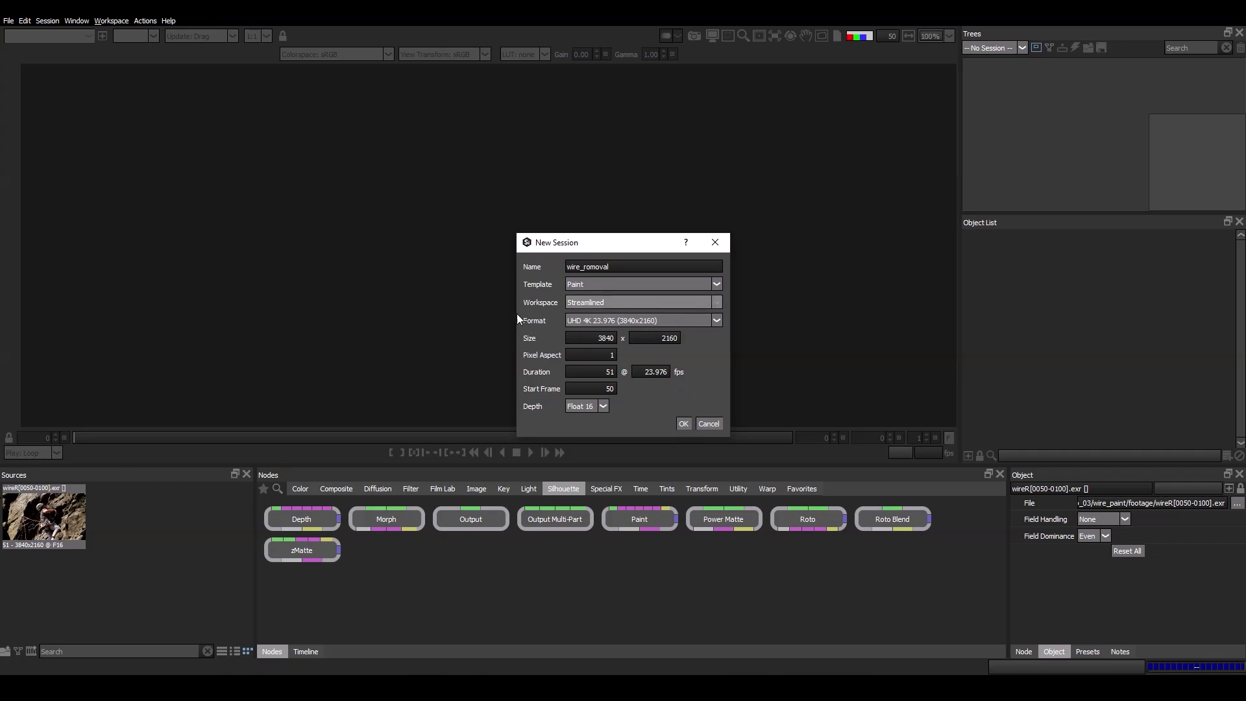
{"action": "left_click", "coordinate": [684, 423]}
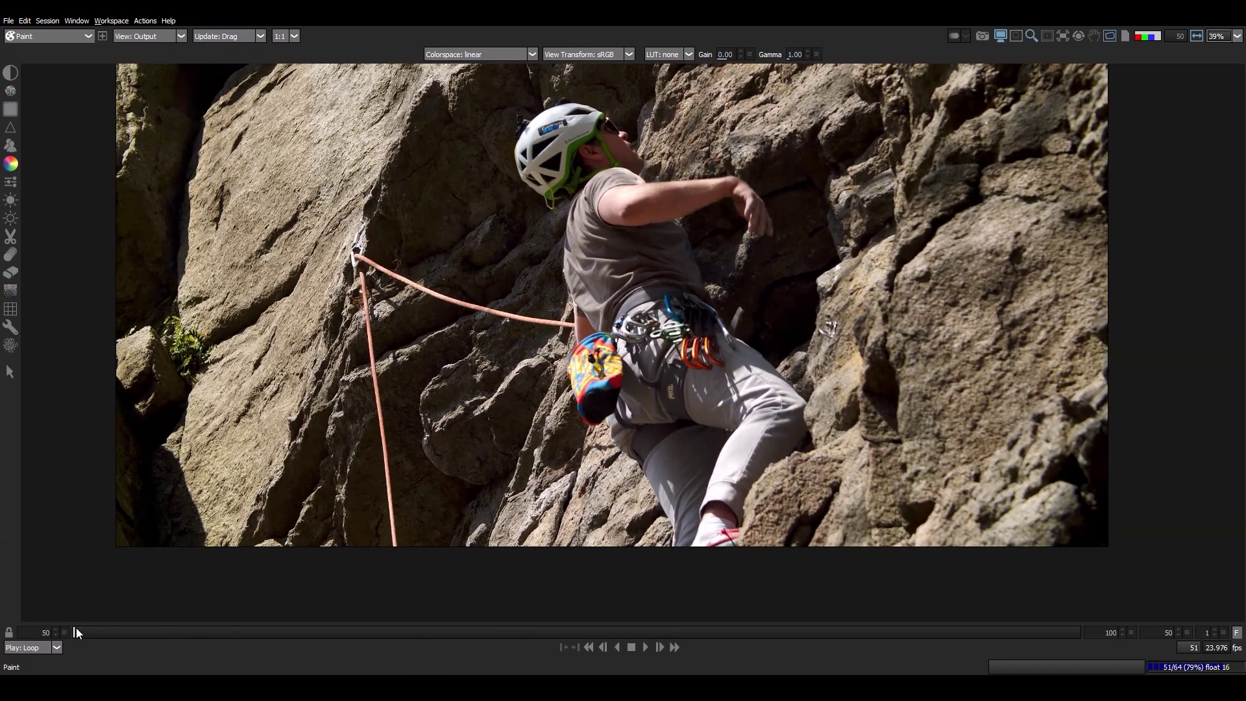
{"action": "left_click_drag", "start_coordinate": [76, 633], "coordinate": [174, 633]}
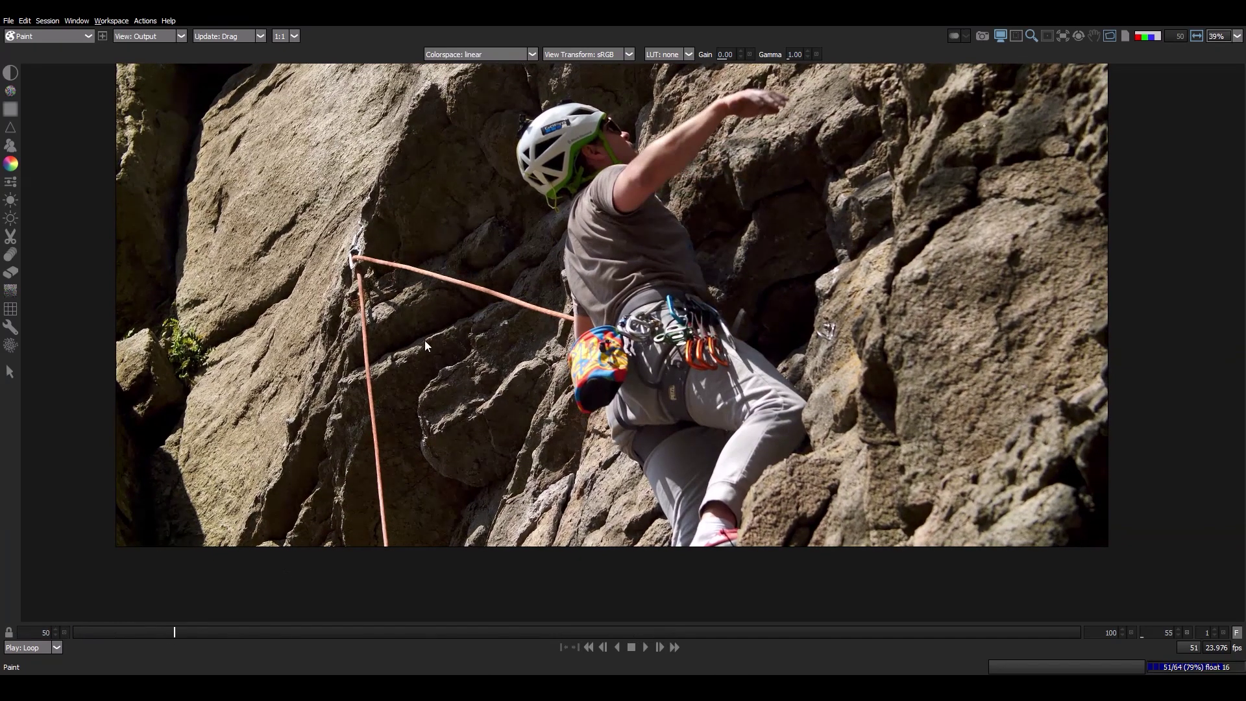
{"action": "mouse_move", "coordinate": [176, 633]}
{"action": "left_mouse_down"}
{"action": "mouse_move", "coordinate": [357, 633]}
{"action": "mouse_move", "coordinate": [92, 633]}
{"action": "mouse_move", "coordinate": [1081, 633]}
{"action": "mouse_move", "coordinate": [272, 631]}
{"action": "mouse_move", "coordinate": [954, 653]}
{"action": "mouse_move", "coordinate": [730, 626]}
{"action": "mouse_move", "coordinate": [317, 610]}
{"action": "mouse_move", "coordinate": [70, 612]}
{"action": "mouse_move", "coordinate": [252, 635]}
{"action": "mouse_move", "coordinate": [56, 637]}
{"action": "mouse_move", "coordinate": [162, 637]}
{"action": "mouse_move", "coordinate": [81, 637]}
{"action": "mouse_move", "coordinate": [129, 638]}
{"action": "left_mouse_up"}
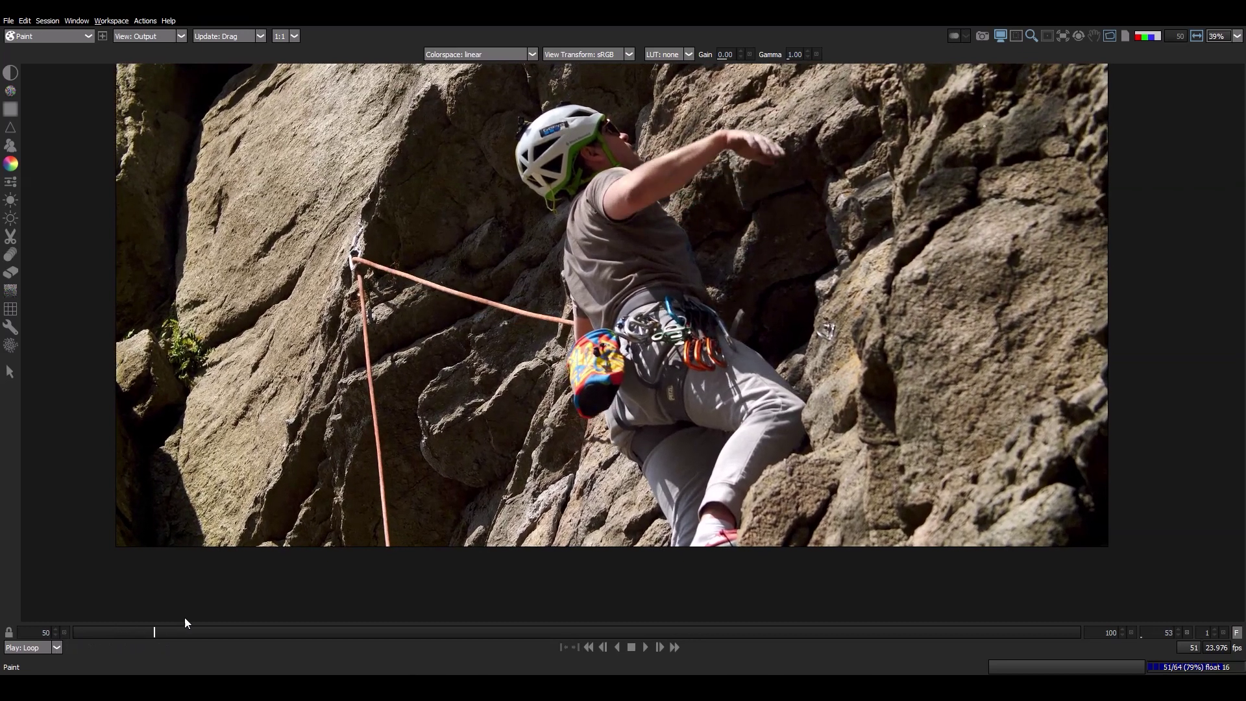
{"action": "scroll", "coordinate": [545, 318], "scroll_direction": "up", "scroll_amount": 5}
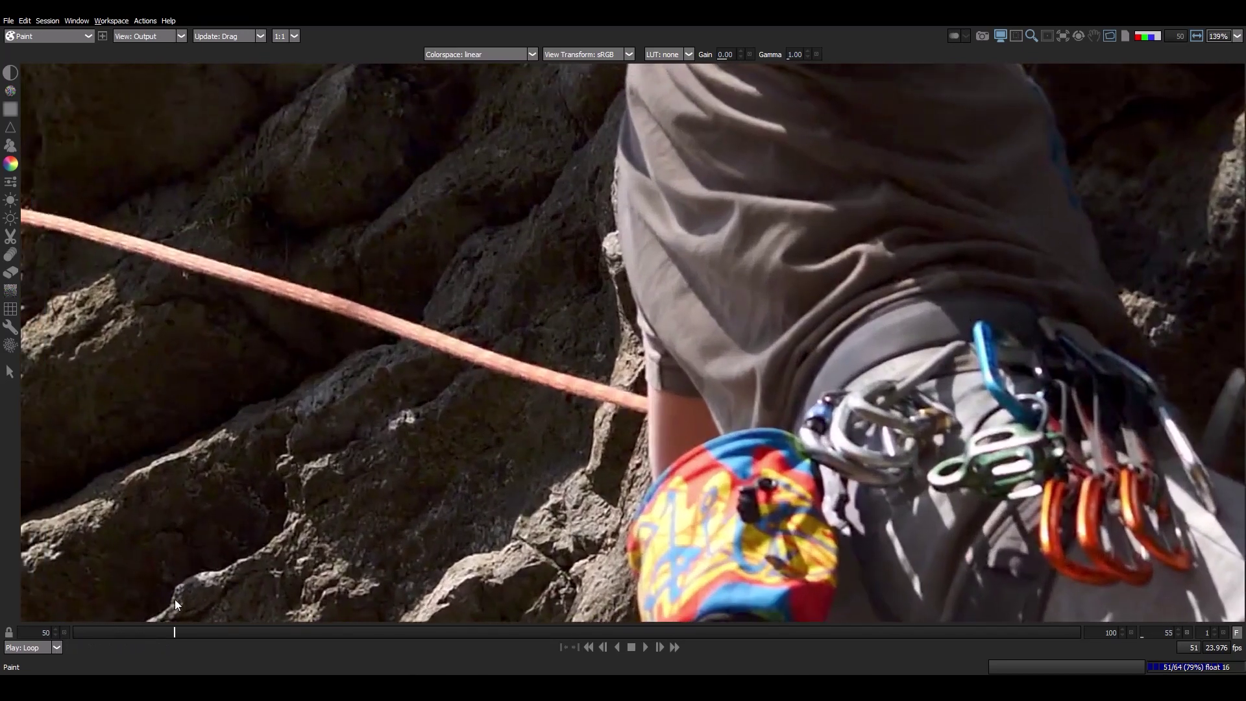
{"action": "mouse_move", "coordinate": [176, 637]}
{"action": "left_mouse_down"}
{"action": "mouse_move", "coordinate": [109, 628]}
{"action": "mouse_move", "coordinate": [234, 626]}
{"action": "mouse_move", "coordinate": [60, 623]}
{"action": "mouse_move", "coordinate": [854, 634]}
{"action": "mouse_move", "coordinate": [55, 602]}
{"action": "mouse_move", "coordinate": [696, 623]}
{"action": "mouse_move", "coordinate": [184, 613]}
{"action": "mouse_move", "coordinate": [316, 613]}
{"action": "mouse_move", "coordinate": [75, 644]}
{"action": "left_mouse_up"}
{"action": "scroll", "coordinate": [342, 409], "scroll_direction": "down", "scroll_amount": 2}
{"action": "scroll", "coordinate": [389, 406], "scroll_direction": "down", "scroll_amount": 3}
{"action": "scroll", "coordinate": [431, 405], "scroll_direction": "down", "scroll_amount": 2}
Restore the full workspace and add Layer 1 to the Roto node for drawing.
{"action": "key", "text": "grave"}
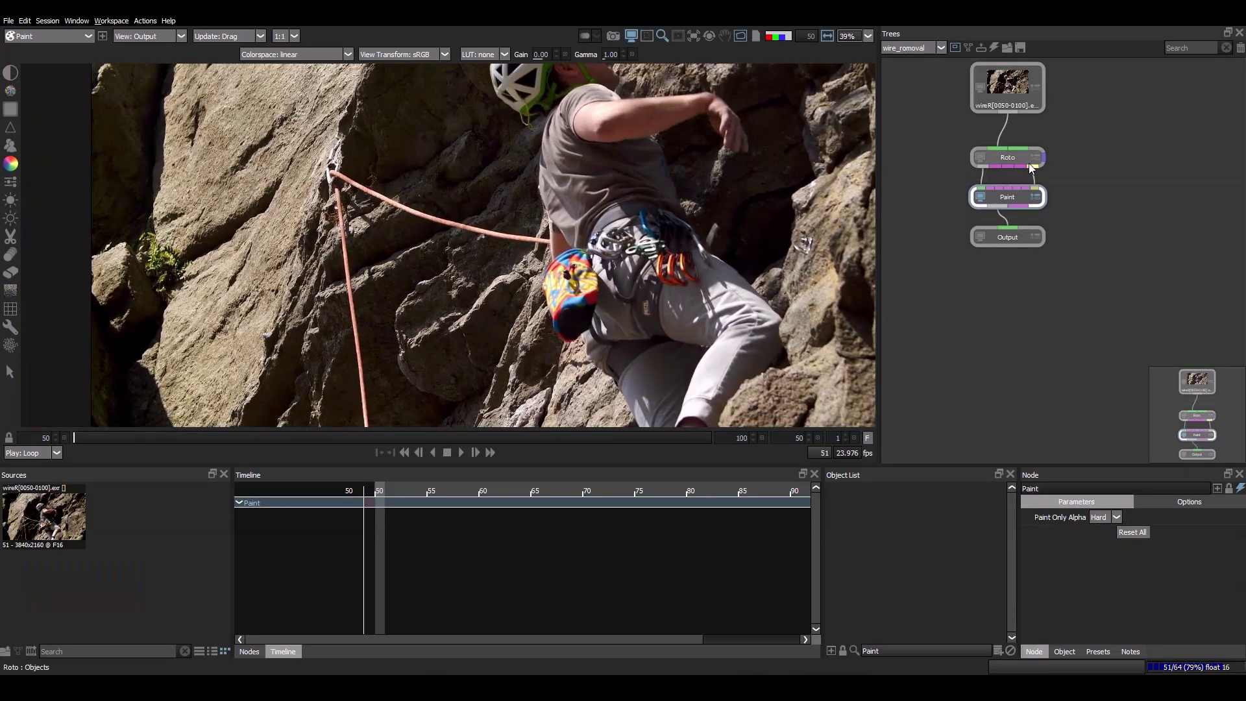
{"action": "left_click", "coordinate": [1012, 159]}
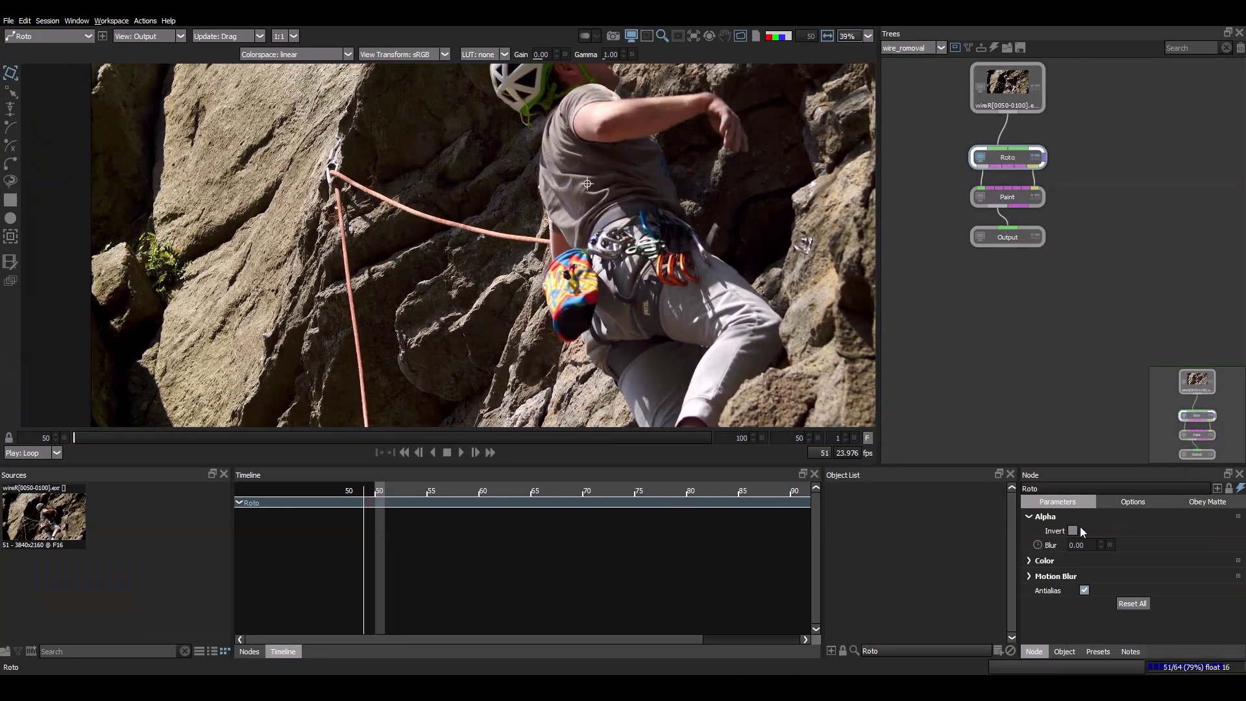
{"action": "left_click", "coordinate": [998, 651]}
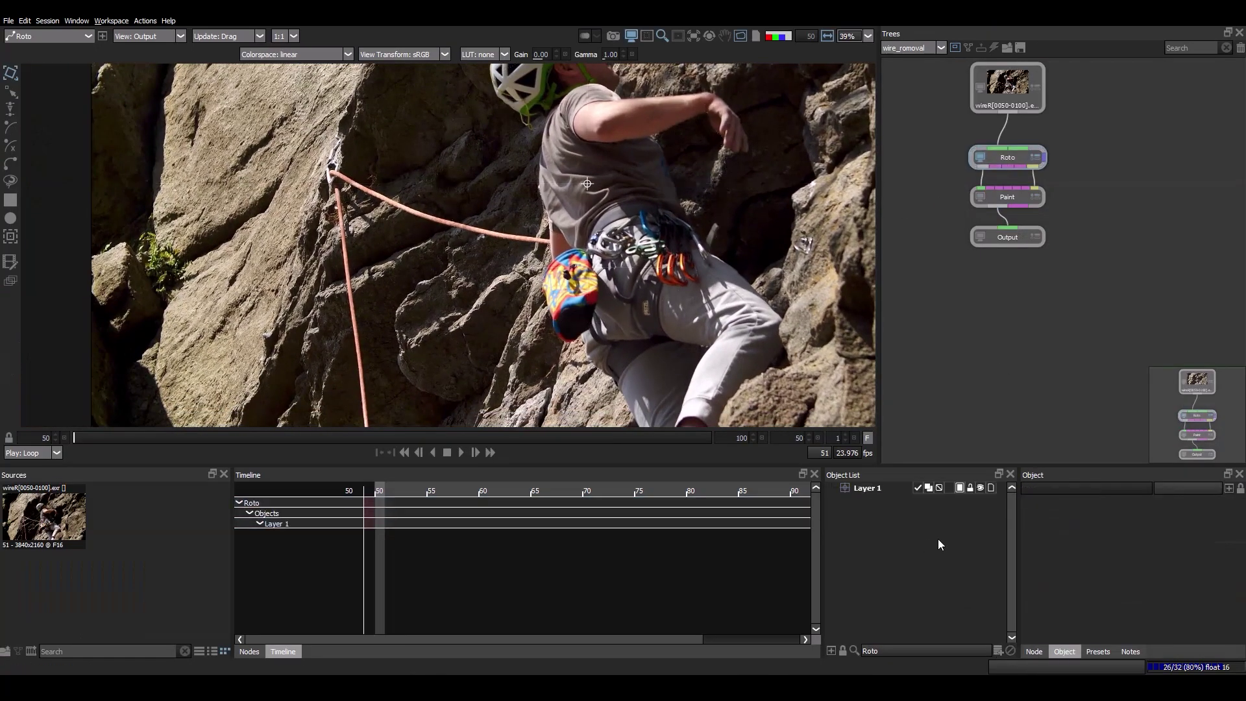
{"action": "left_click", "coordinate": [864, 490]}
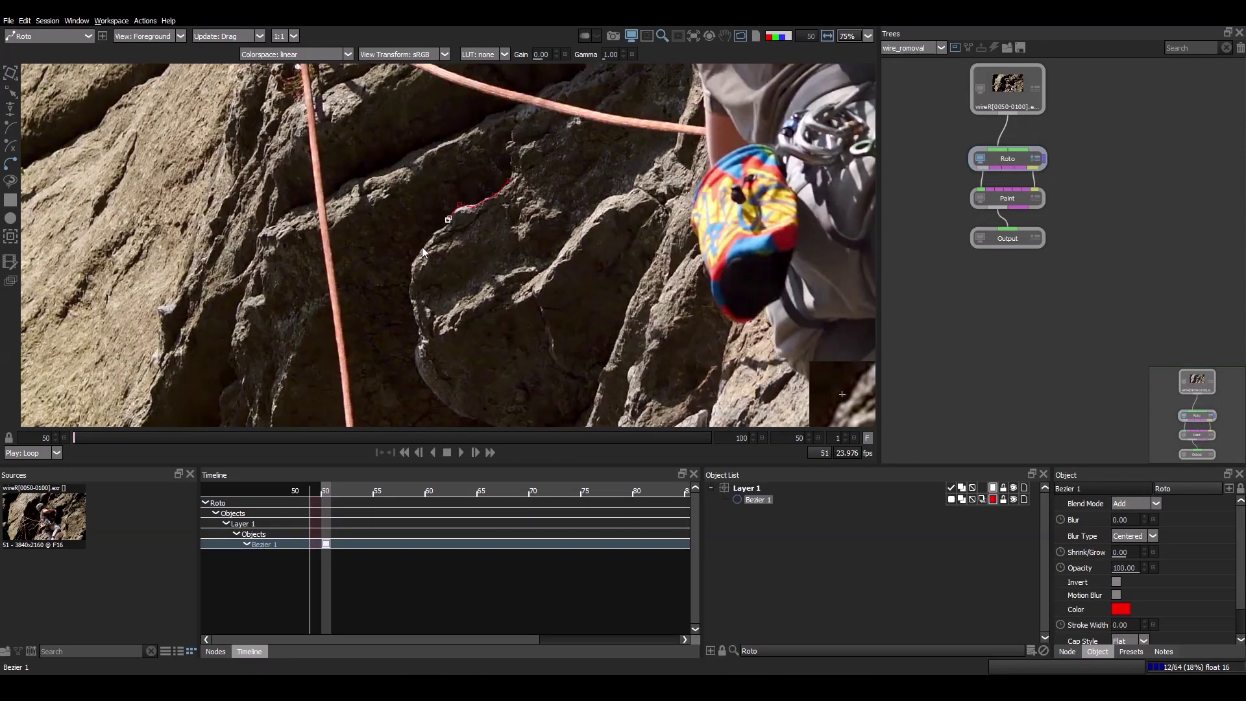
Frame the Bezier outline around the rock and bring up the Mocha tracking tools.
{"action": "scroll", "coordinate": [516, 189], "scroll_direction": "down", "scroll_amount": 3}
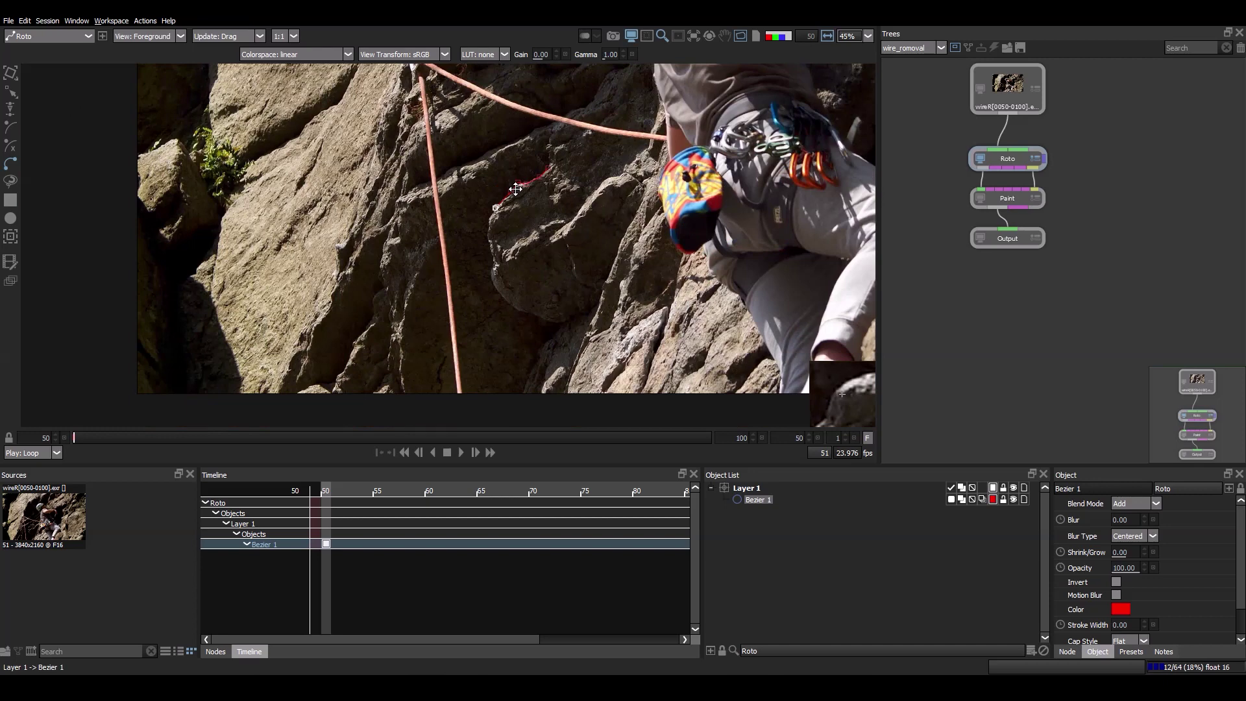
{"action": "left_click_drag", "start_coordinate": [516, 189], "coordinate": [500, 261]}
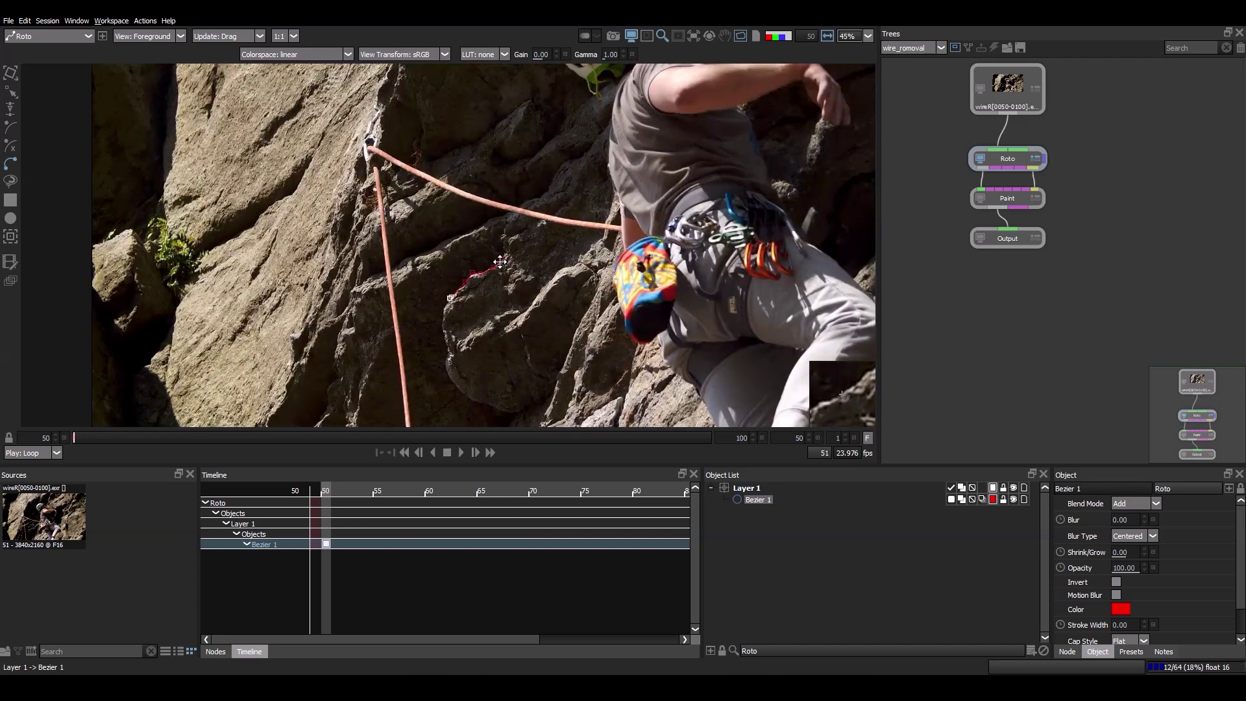
{"action": "scroll", "coordinate": [436, 311], "scroll_direction": "down", "scroll_amount": 3}
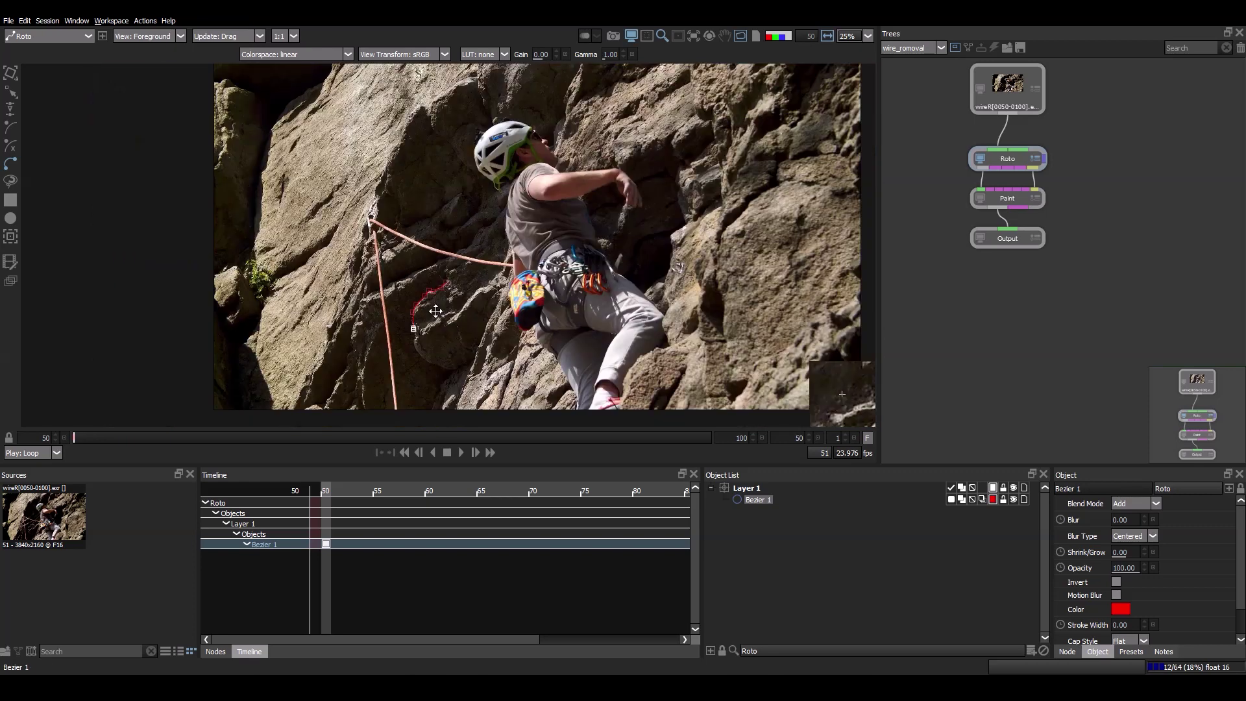
{"action": "left_click_drag", "start_coordinate": [435, 311], "coordinate": [513, 297]}
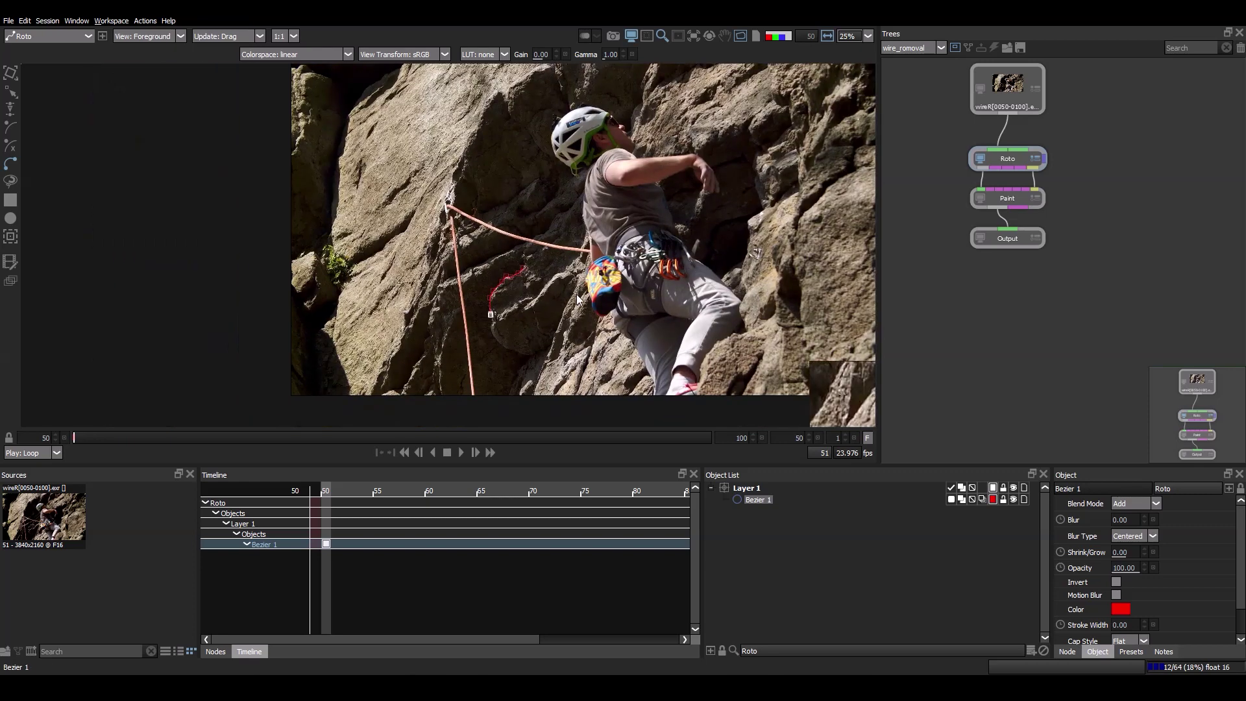
{"action": "scroll", "coordinate": [481, 309], "scroll_direction": "up", "scroll_amount": 5}
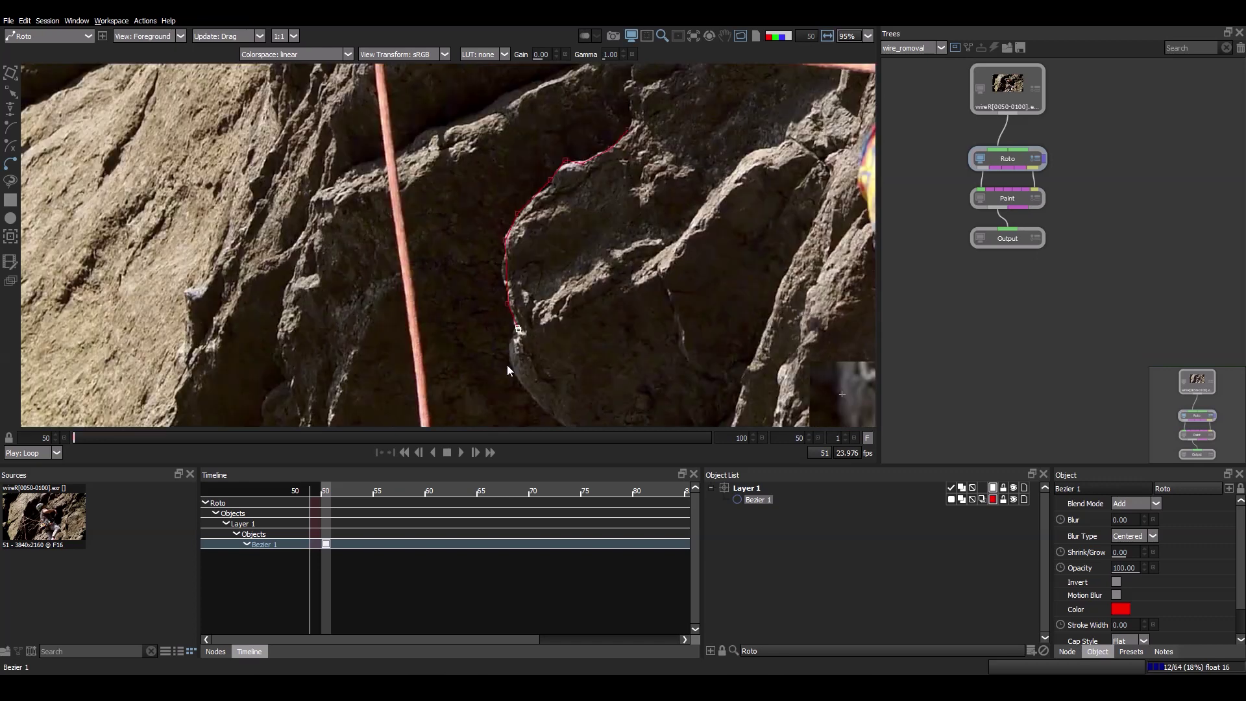
{"action": "scroll", "coordinate": [645, 133], "scroll_direction": "down", "scroll_amount": 1}
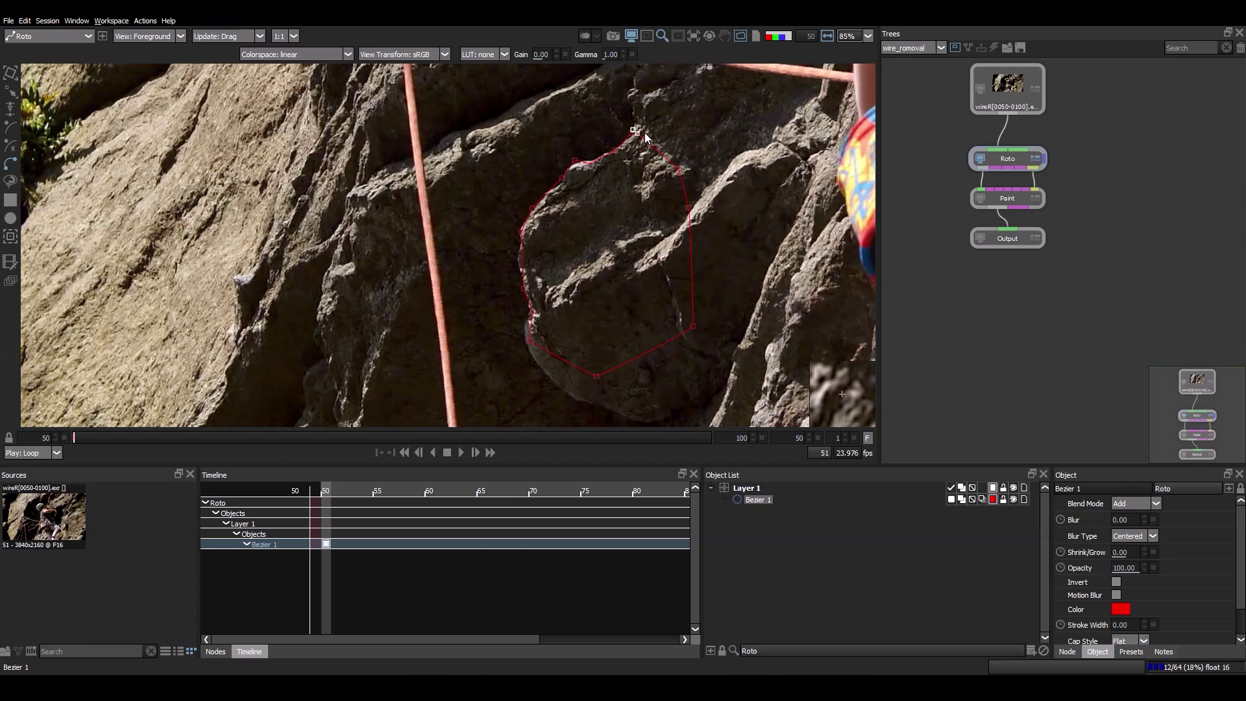
{"action": "scroll", "coordinate": [645, 132], "scroll_direction": "down", "scroll_amount": 3}
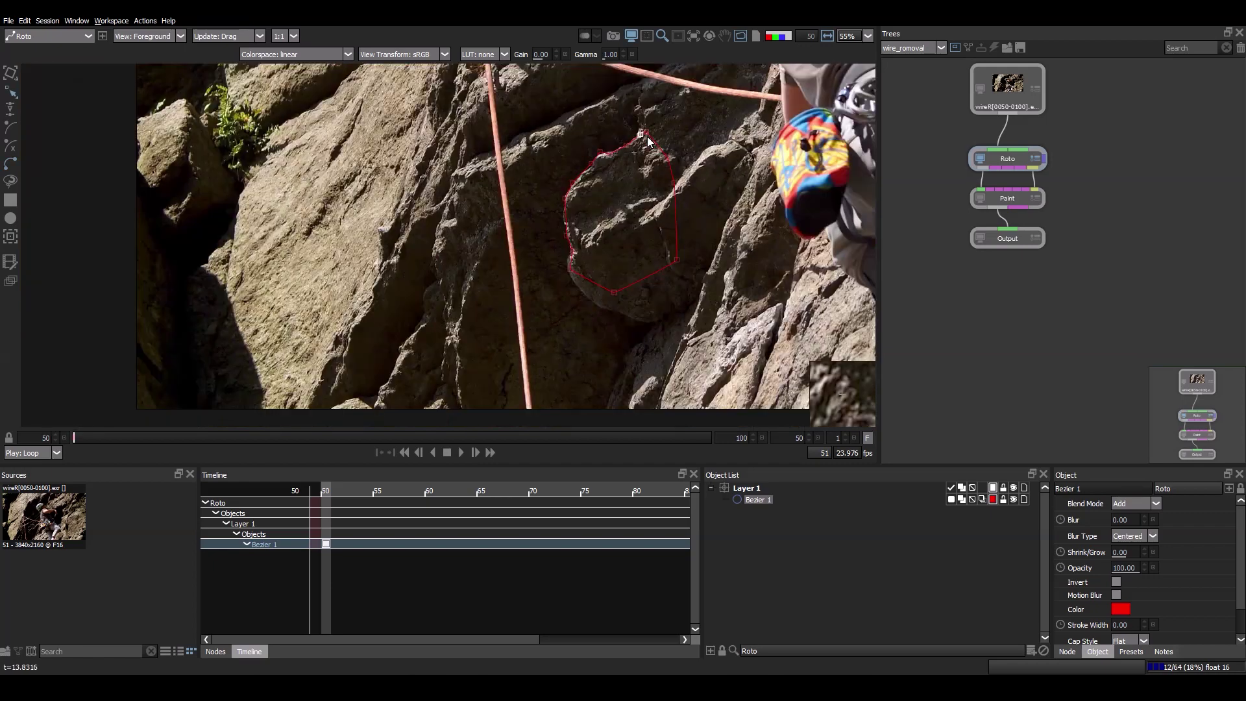
{"action": "key", "text": "t"}
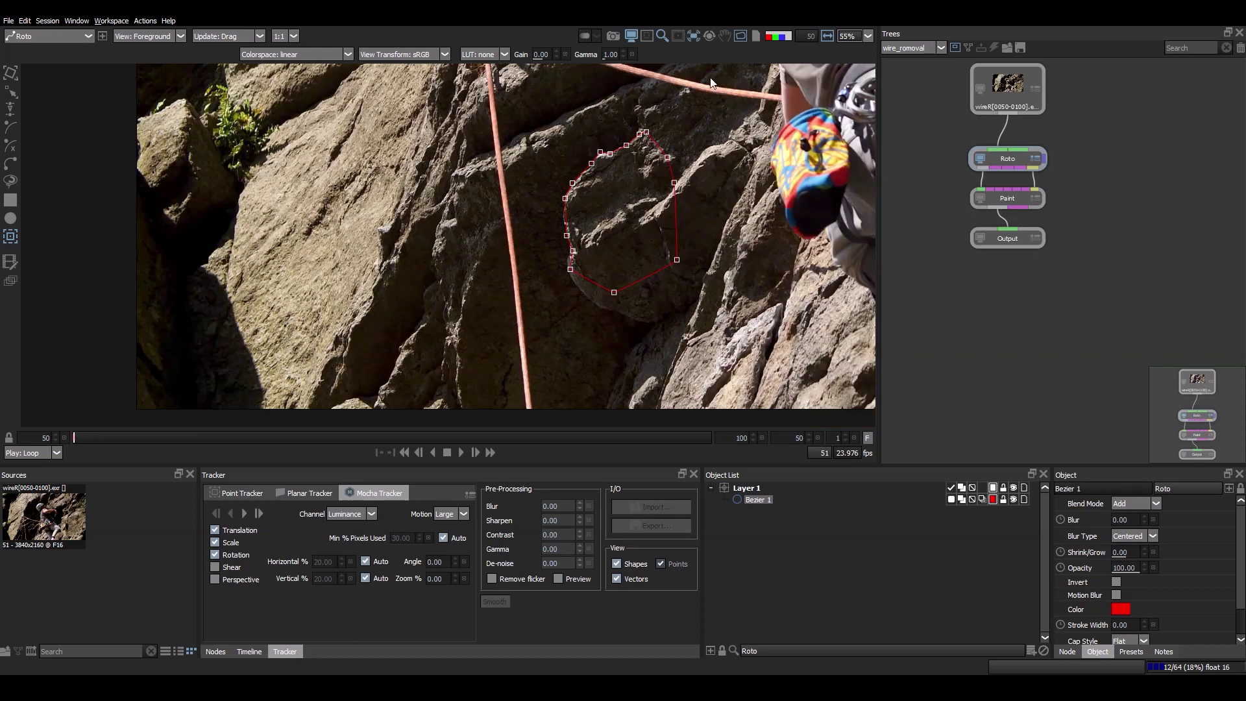
Track the rock shape forward with Mocha, stopping at frame 69.
{"action": "left_click", "coordinate": [245, 515]}
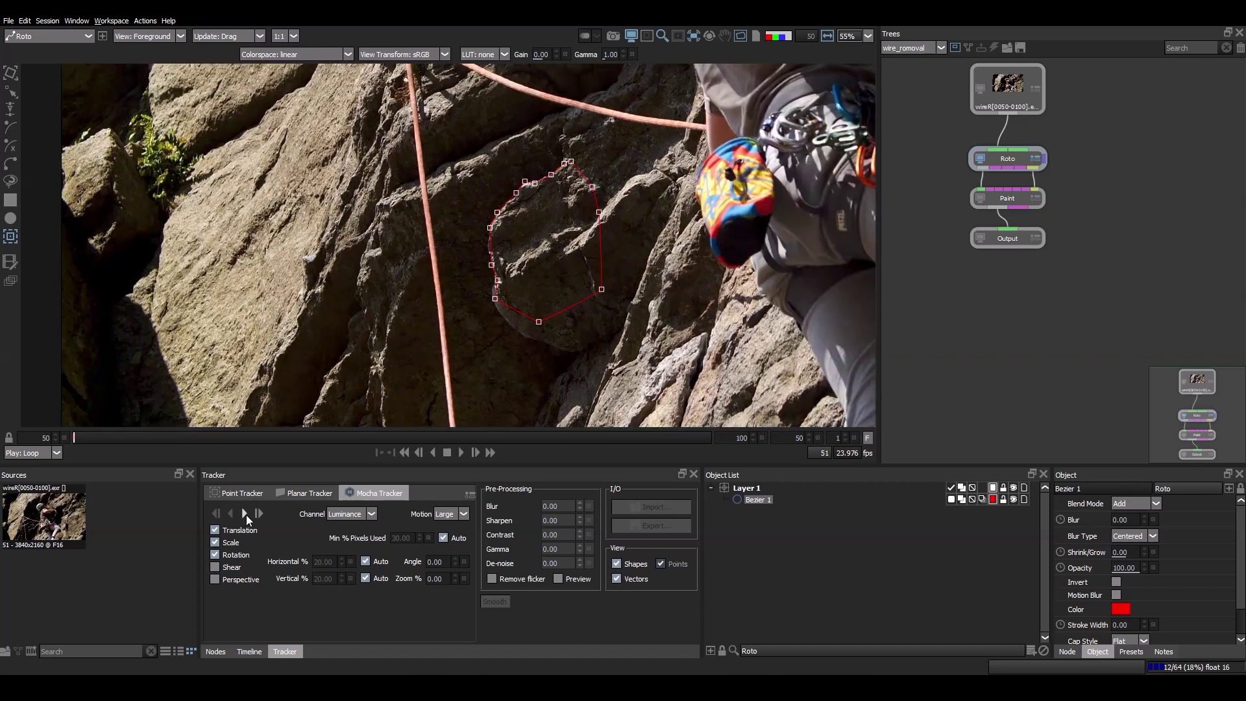
{"action": "left_click", "coordinate": [246, 514]}
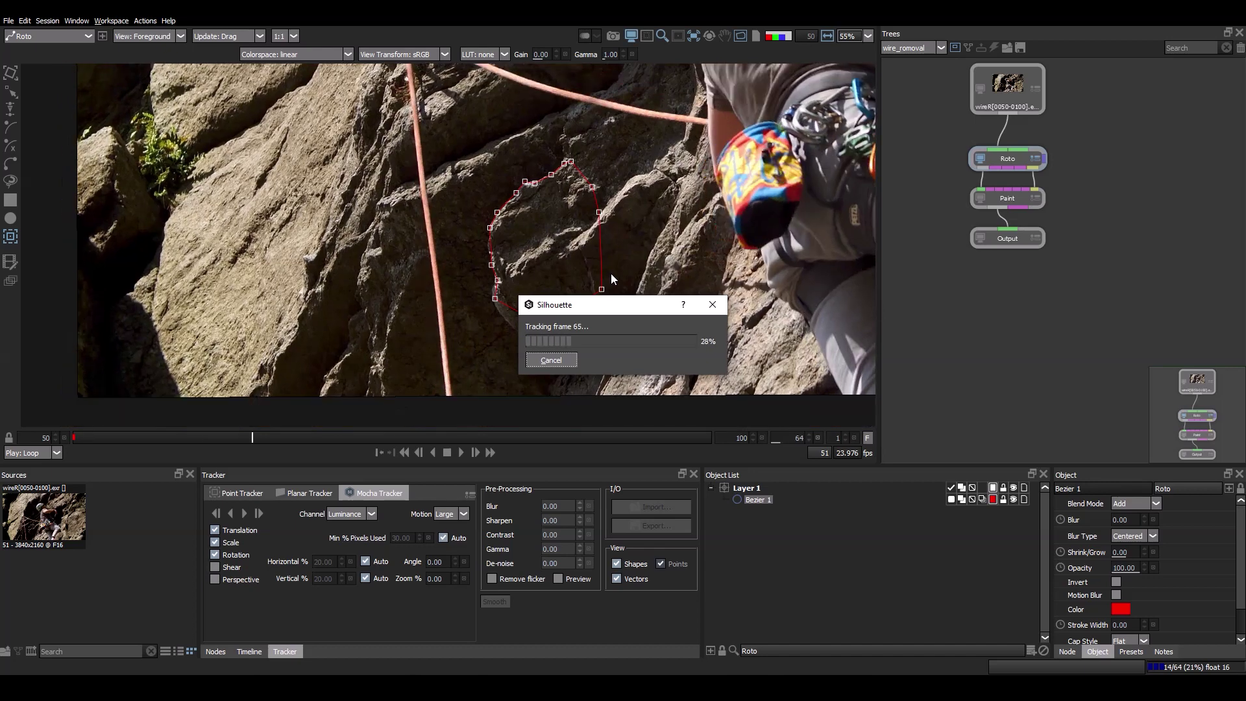
{"action": "left_click", "coordinate": [561, 361]}
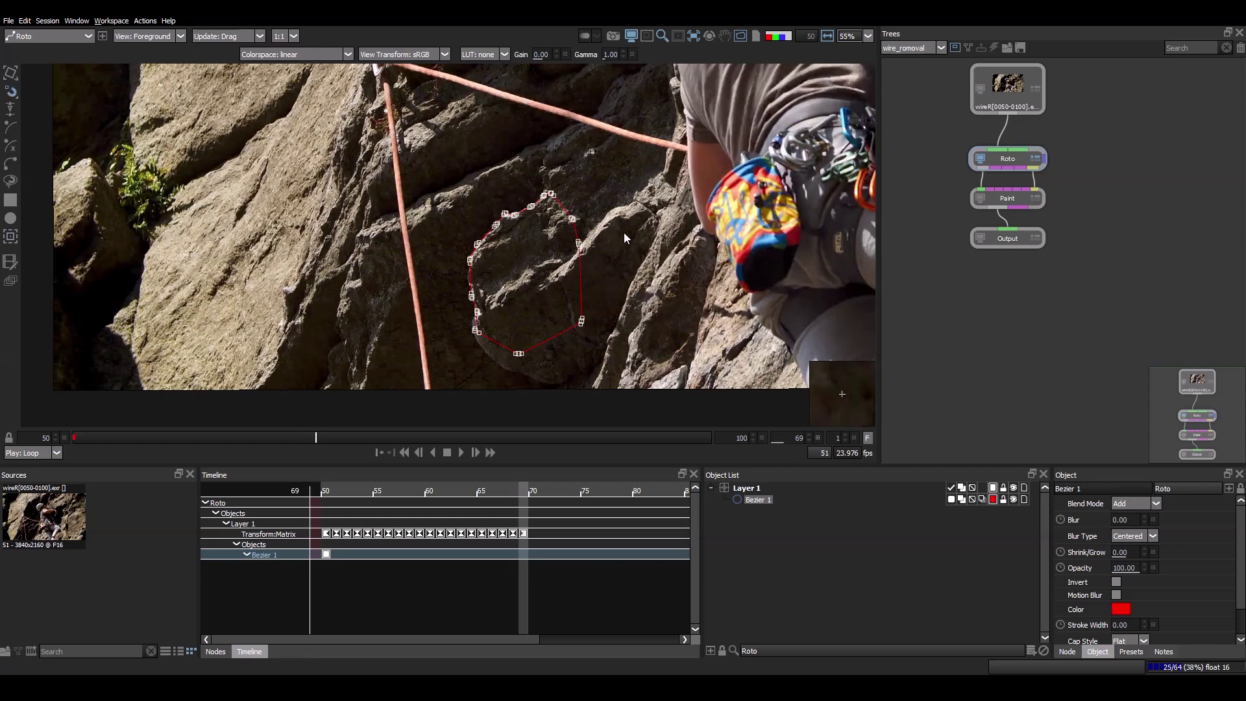
Step to frame 70 and set the working range out point to 70.
{"action": "key", "text": "t"}
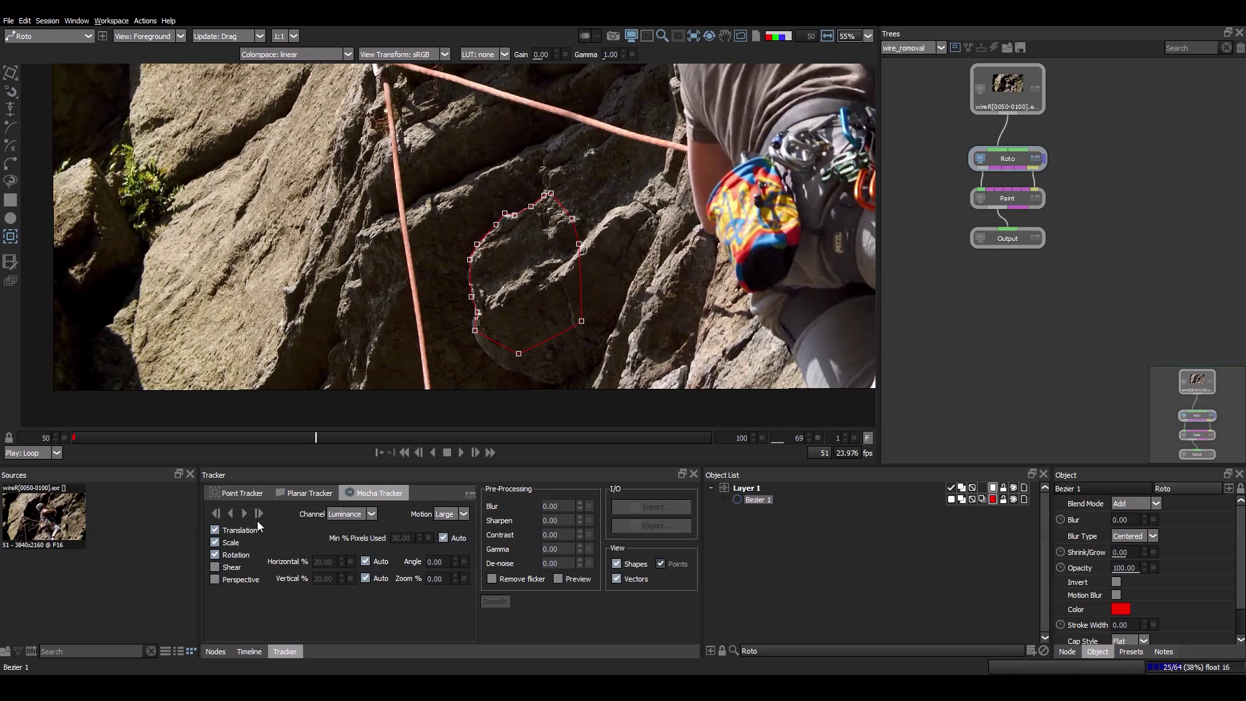
{"action": "key", "text": "Right"}
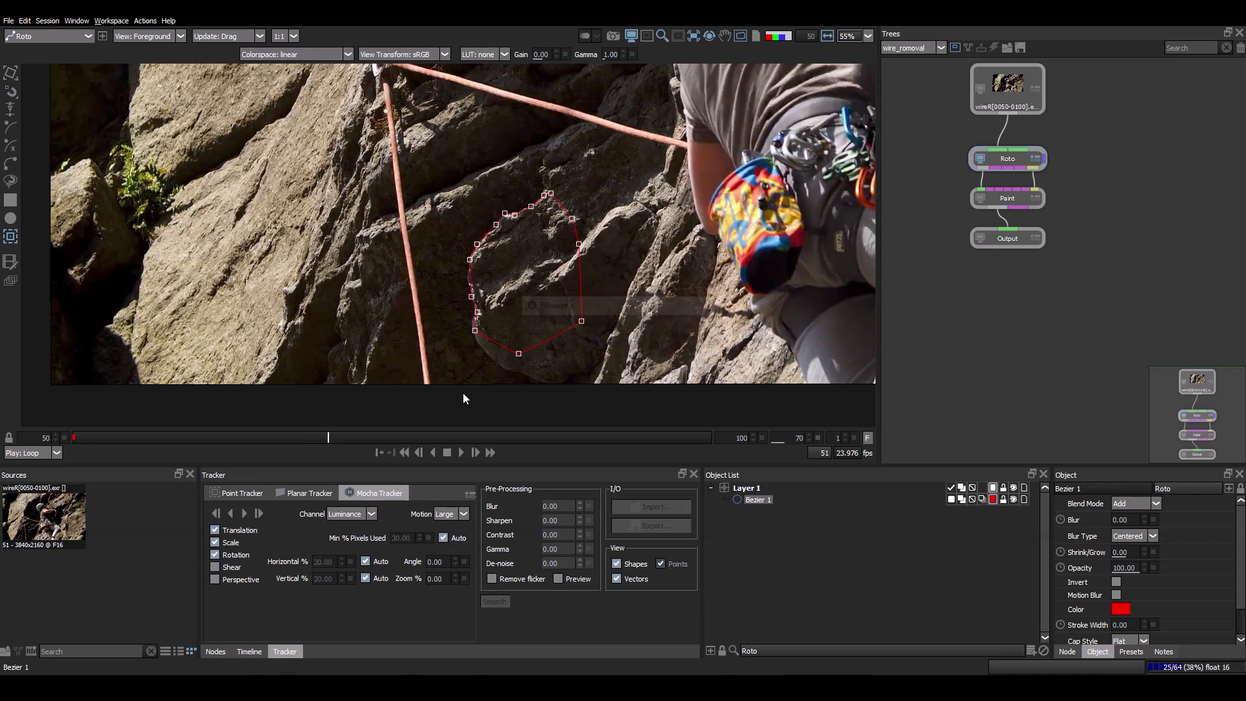
{"action": "key", "text": "t"}
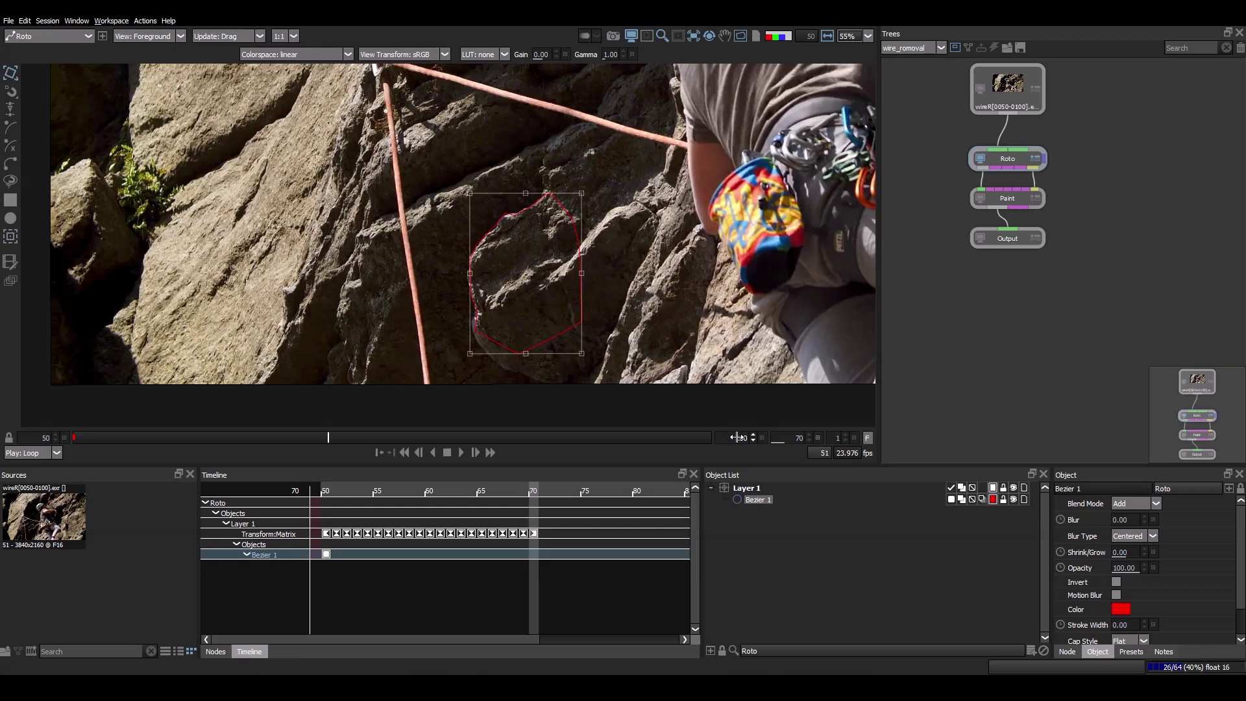
{"action": "left_click_drag", "start_coordinate": [738, 437], "coordinate": [745, 456]}
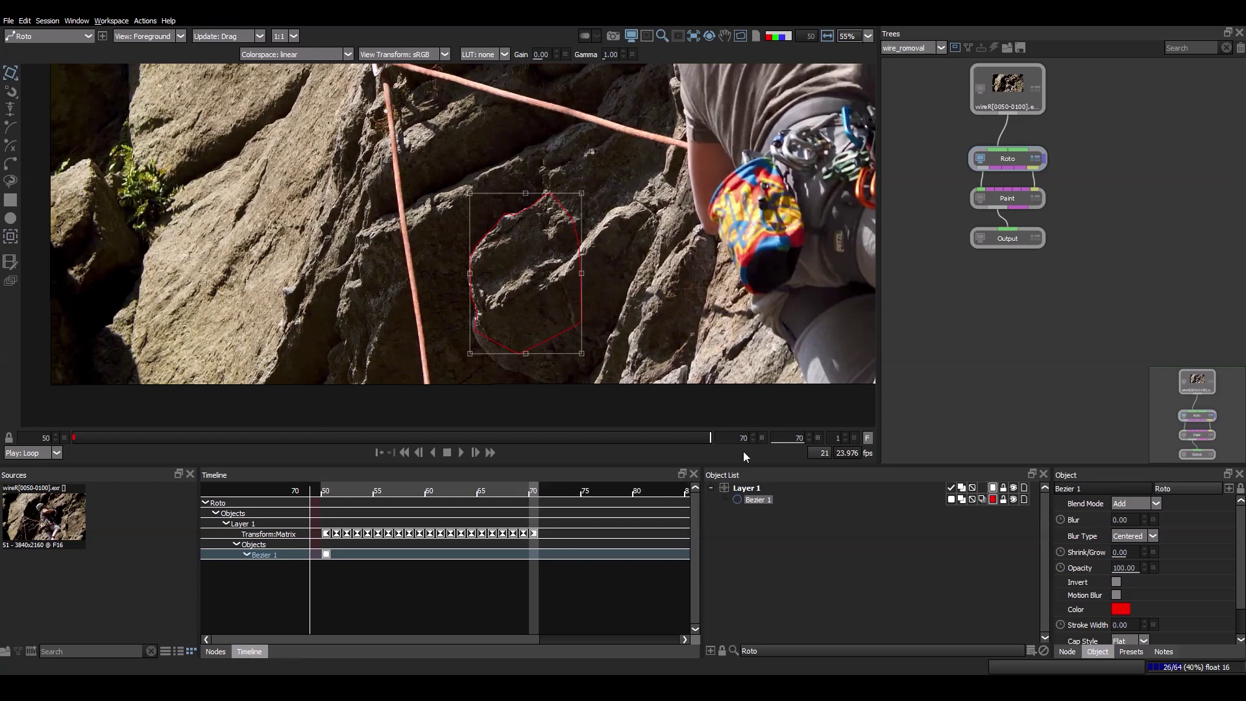
{"action": "scroll", "coordinate": [486, 330], "scroll_direction": "down", "scroll_amount": 2}
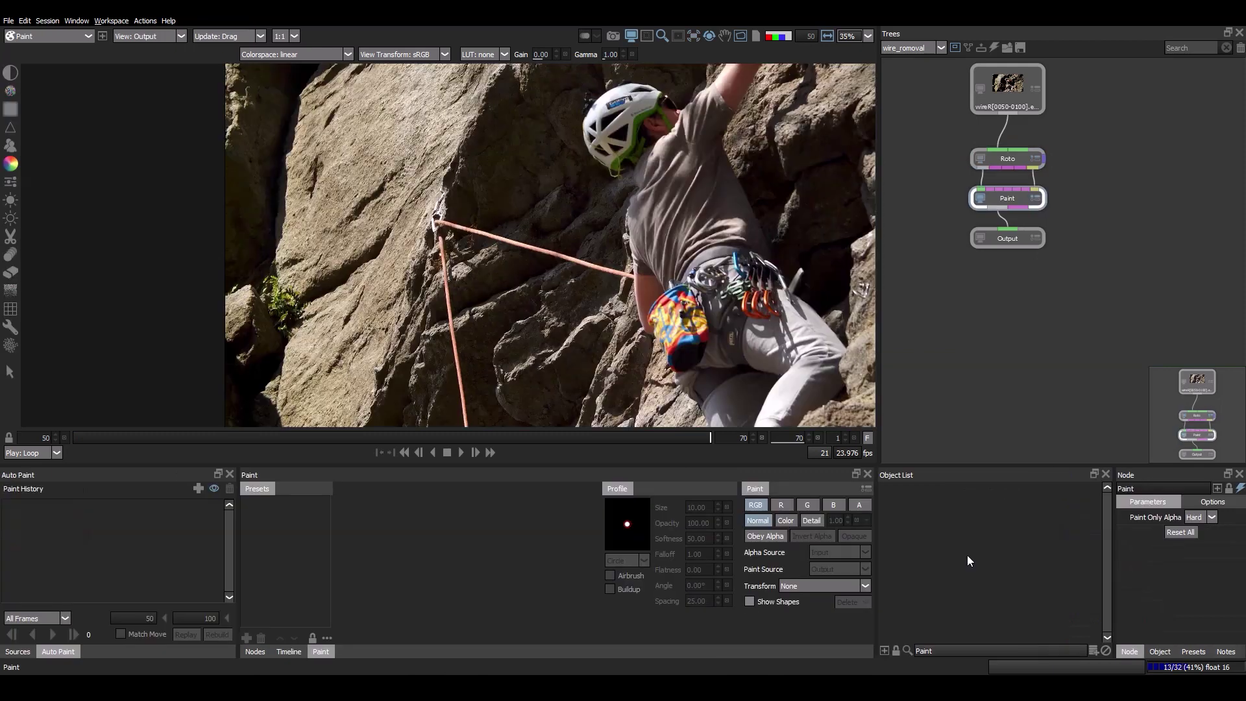
Add paint Layer 2, select the Clone brush, and scrub frames 56 to 63.
{"action": "key", "text": "ctrl+l"}
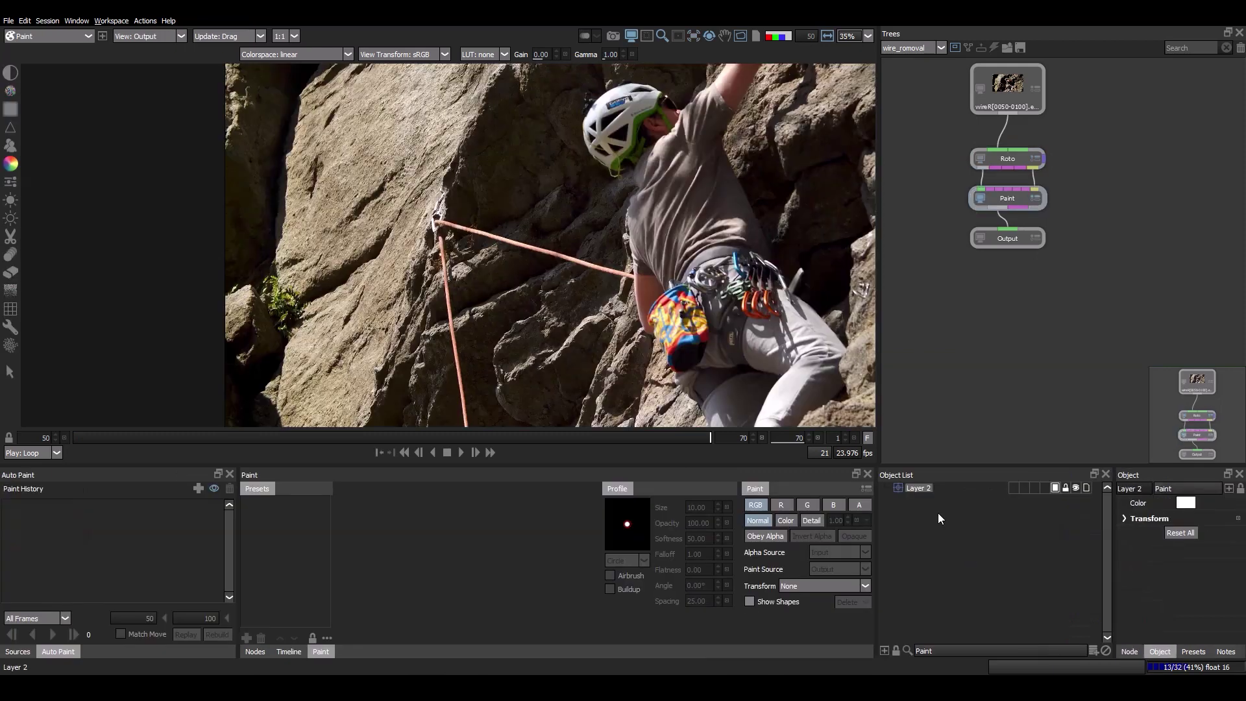
{"action": "left_click", "coordinate": [694, 36]}
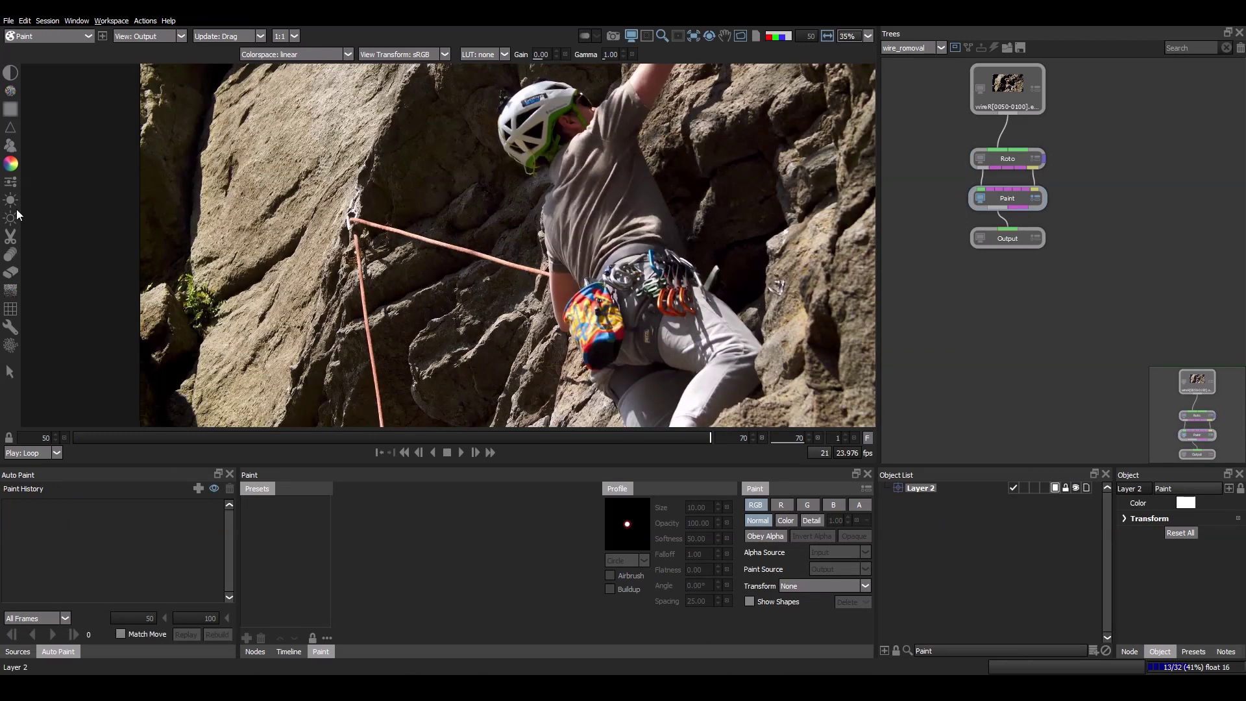
{"action": "key", "text": "c"}
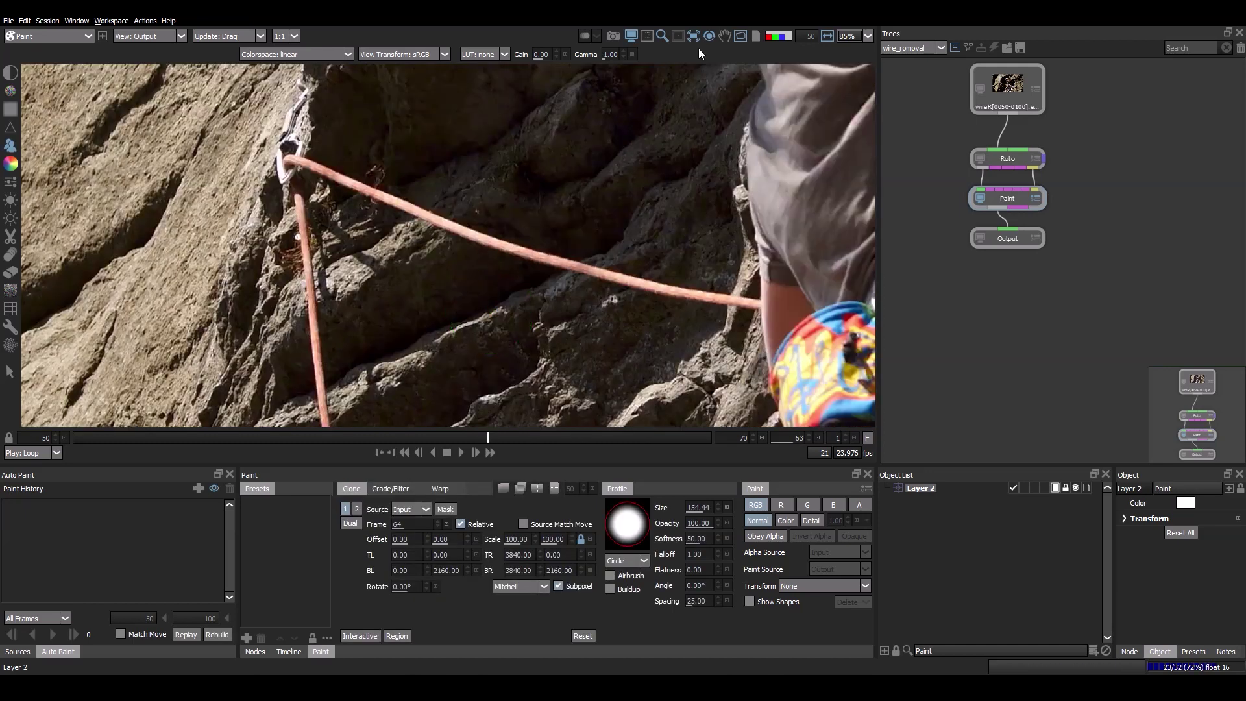
{"action": "left_click", "coordinate": [265, 438]}
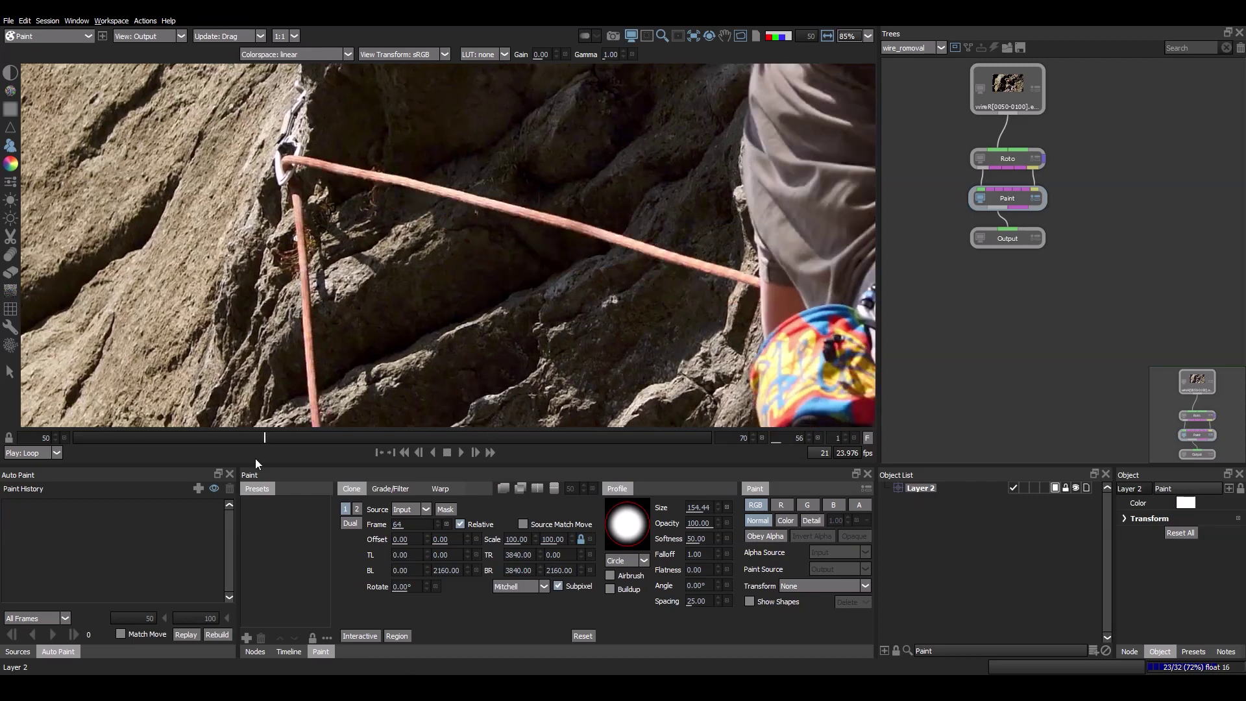
{"action": "key", "text": "space"}
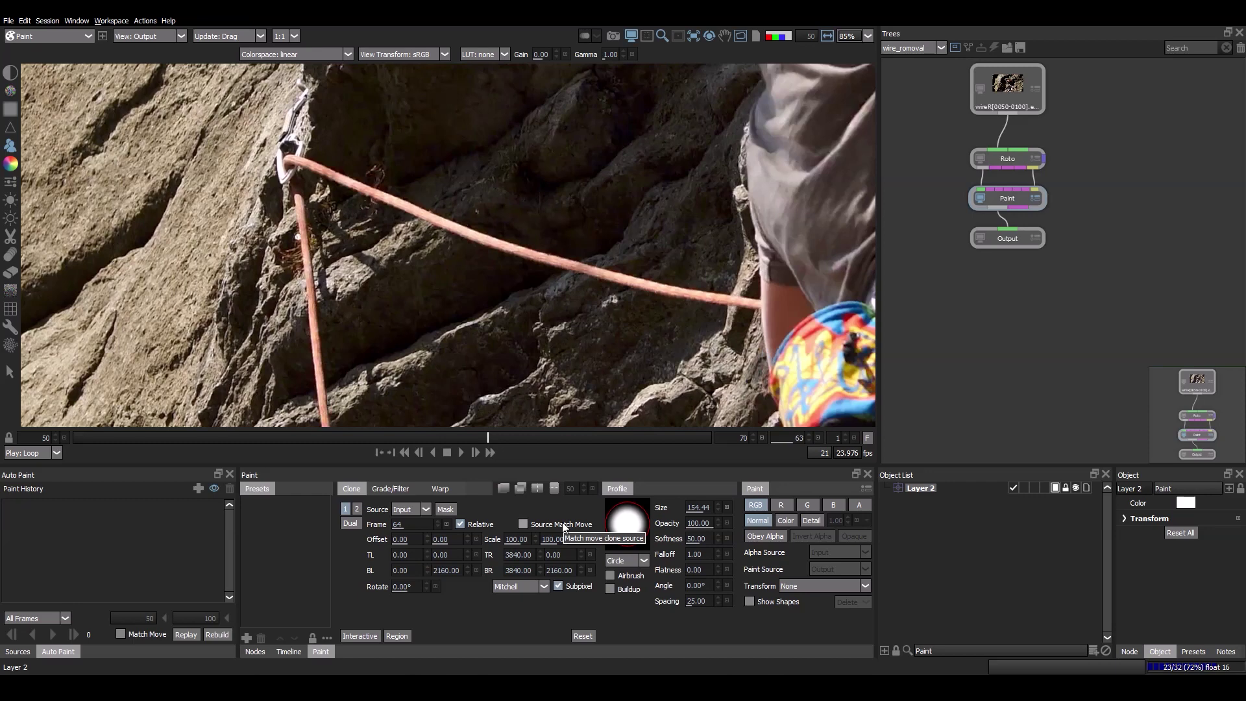
Enable Source Match Move after comparing it off and on, then play frames 50–56 and return to 50.
{"action": "left_click", "coordinate": [562, 523]}
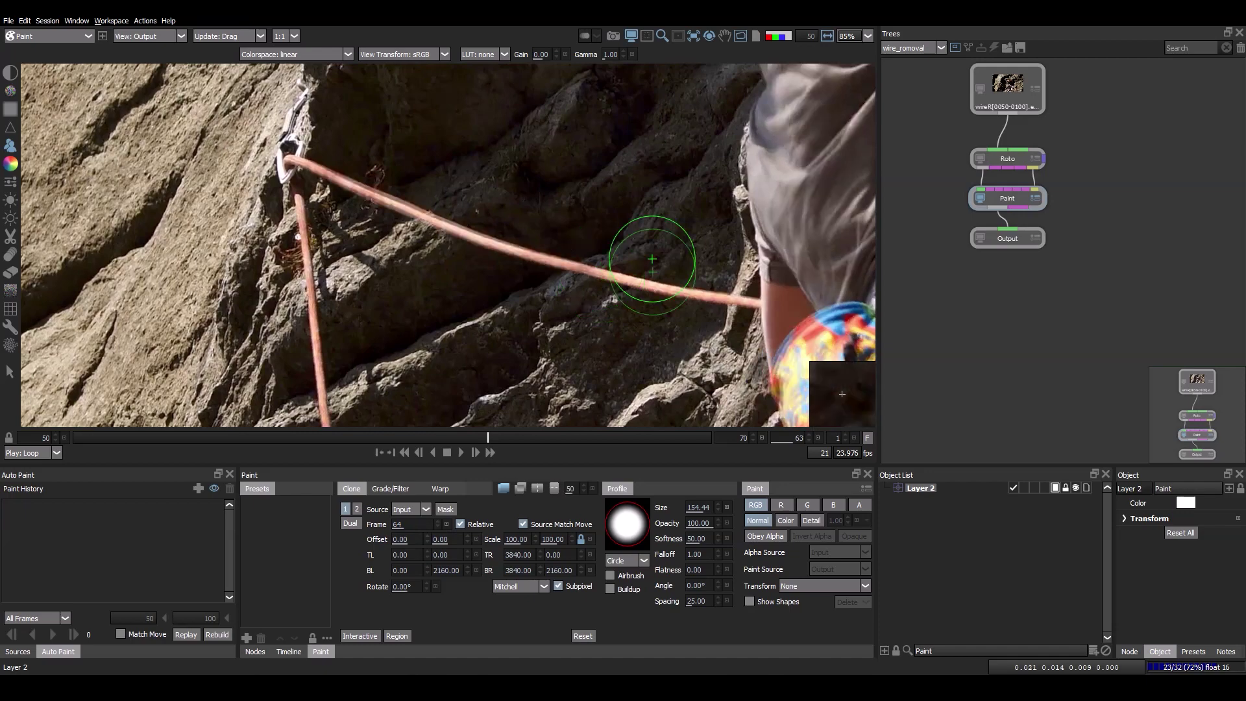
{"action": "scroll", "coordinate": [652, 259], "scroll_direction": "down", "scroll_amount": 1}
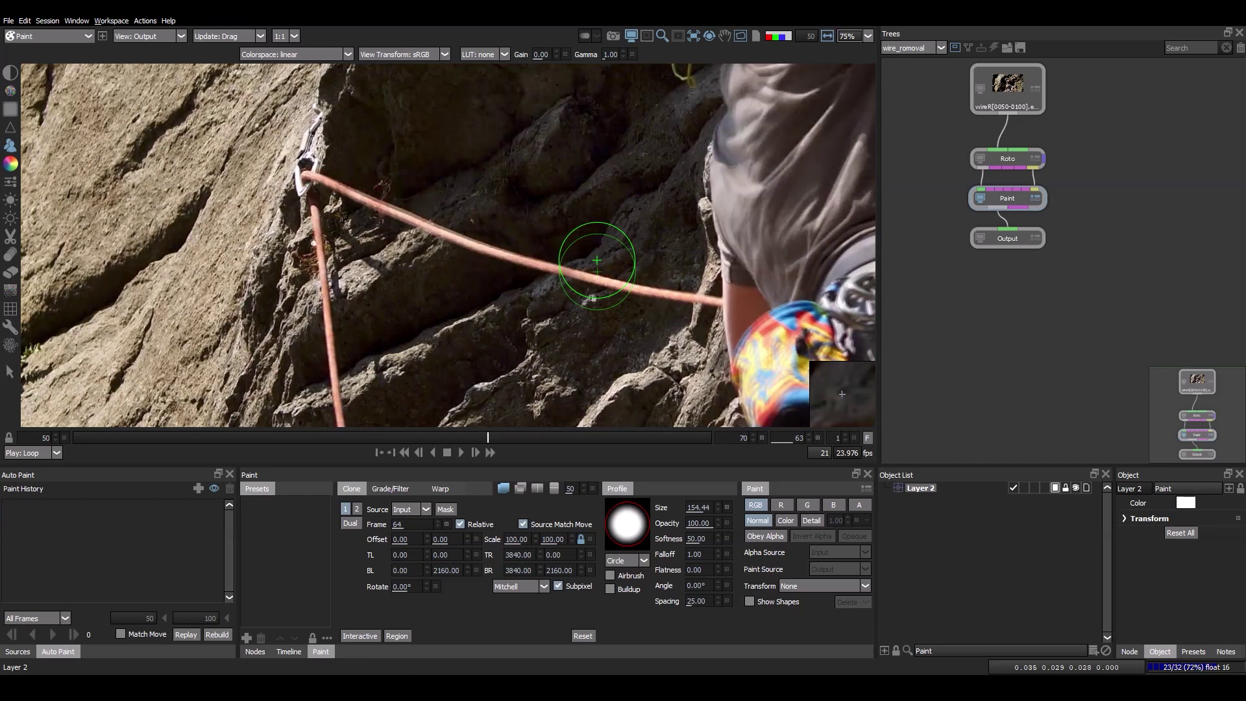
{"action": "scroll", "coordinate": [597, 260], "scroll_direction": "up", "scroll_amount": 5}
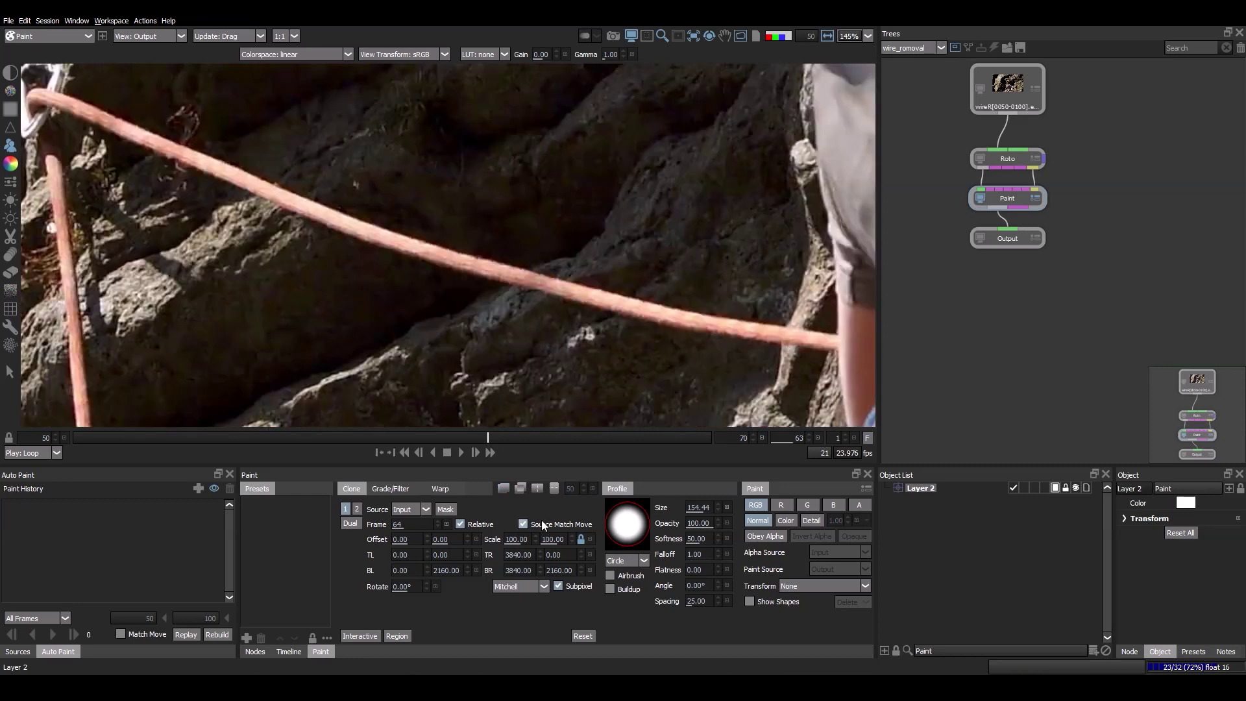
{"action": "left_click", "coordinate": [544, 525]}
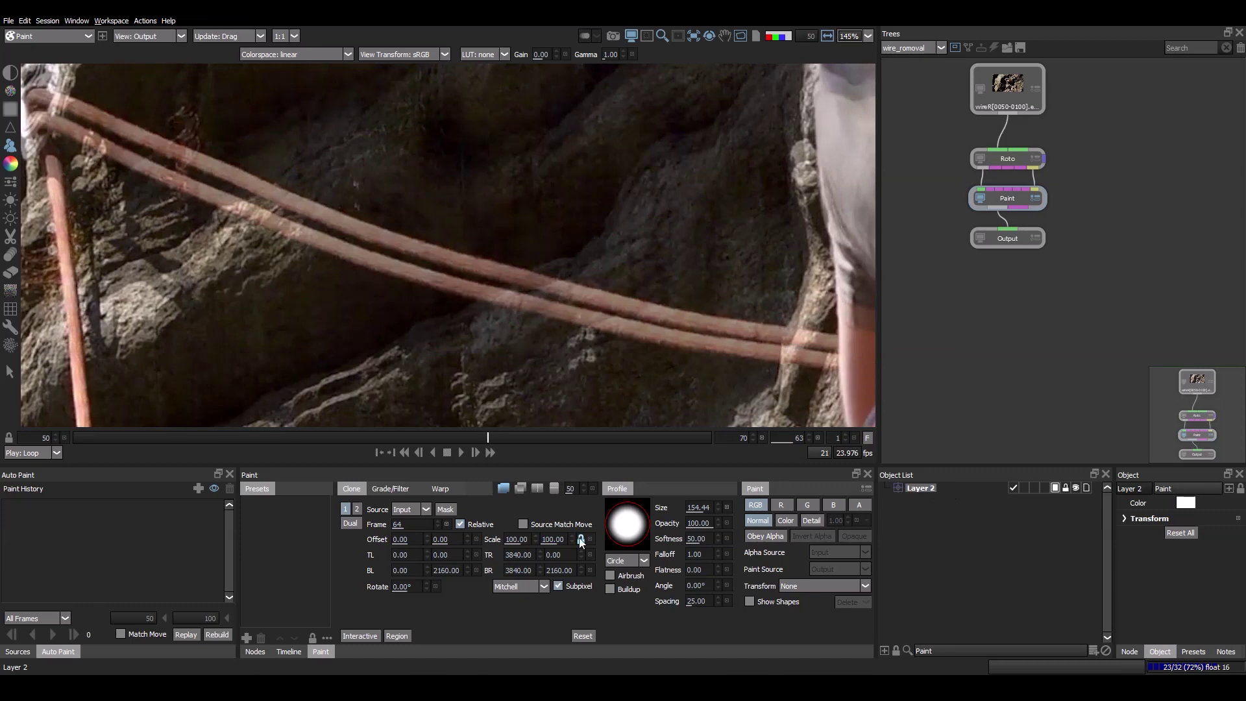
{"action": "left_click", "coordinate": [523, 524]}
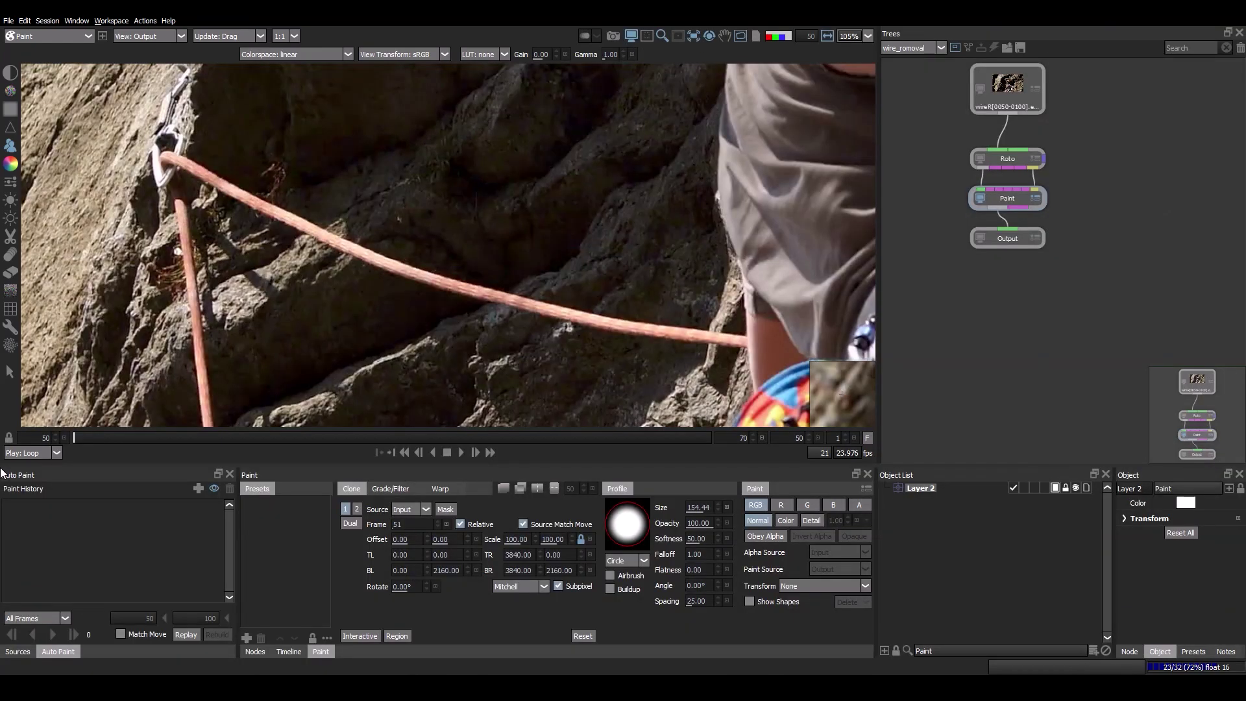
{"action": "scroll", "coordinate": [568, 283], "scroll_direction": "down", "scroll_amount": 3}
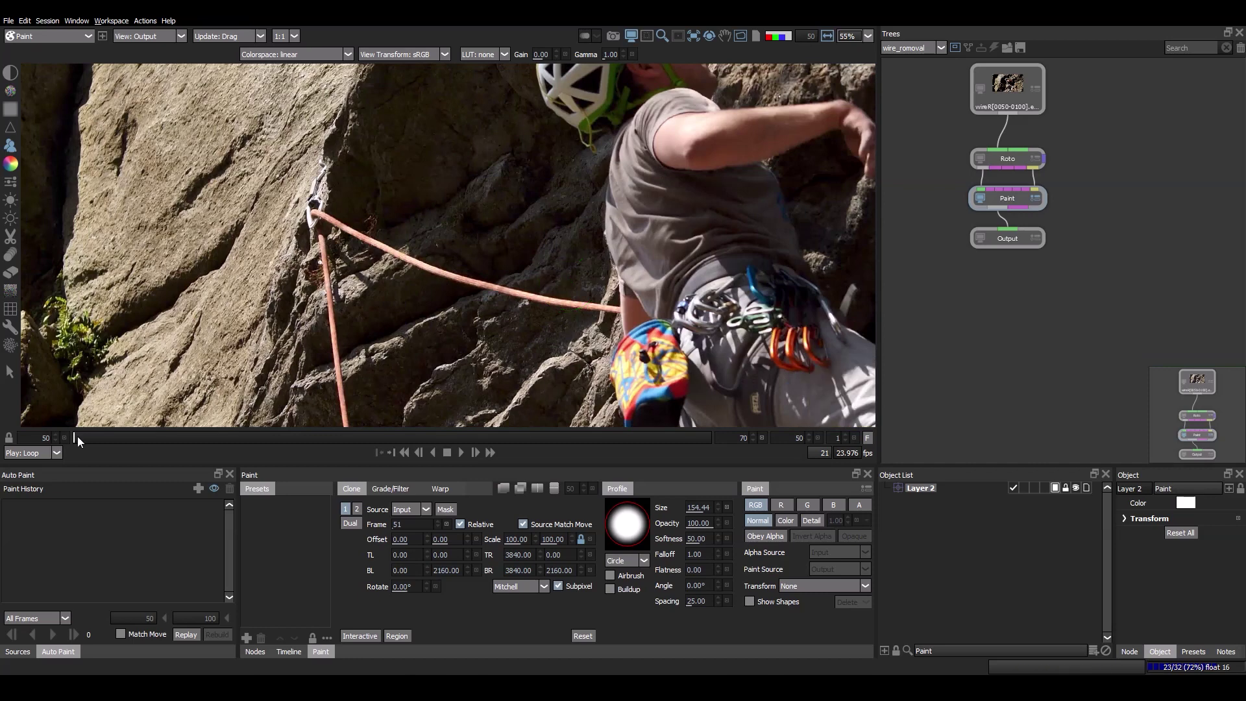
{"action": "scroll", "coordinate": [553, 317], "scroll_direction": "up", "scroll_amount": 4}
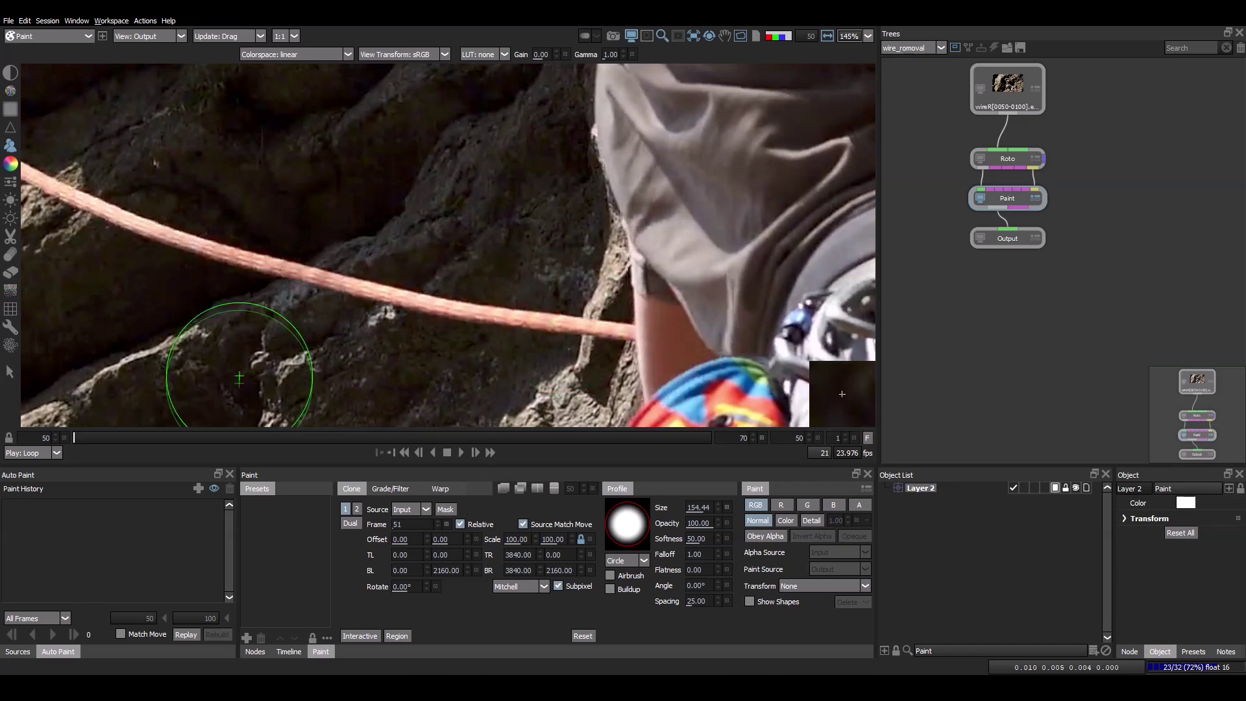
{"action": "key", "text": "space"}
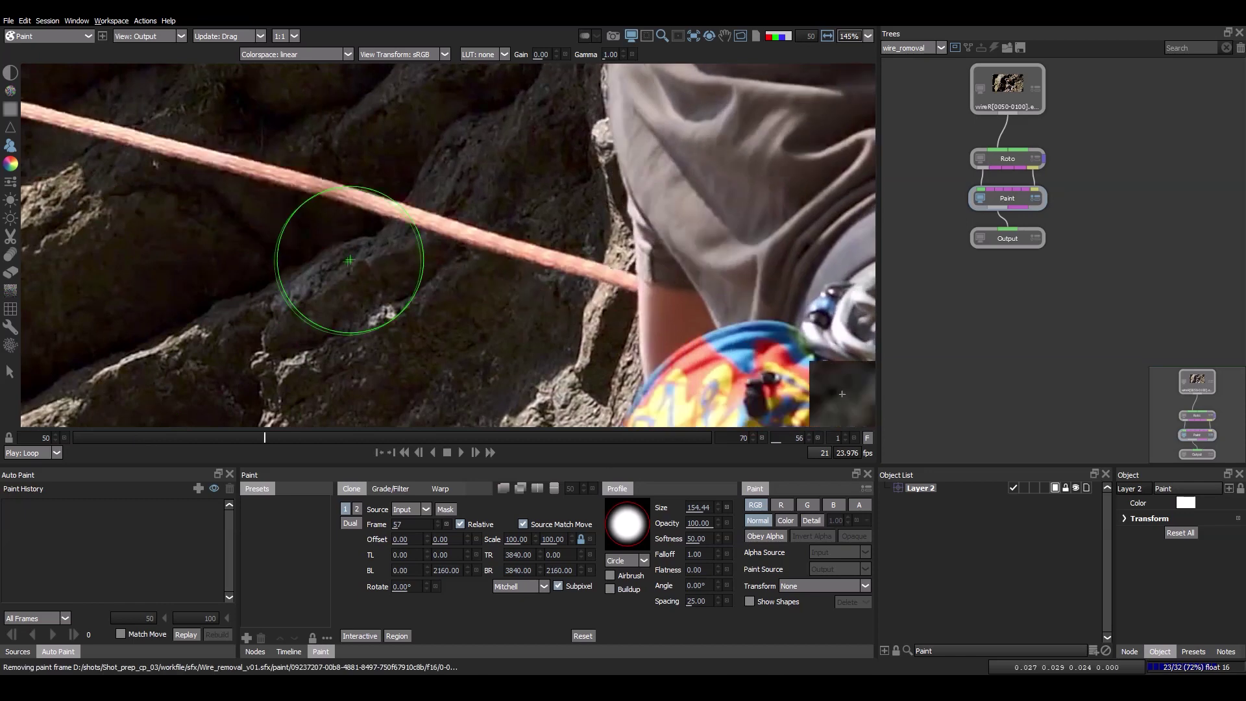
{"action": "left_click", "coordinate": [76, 439]}
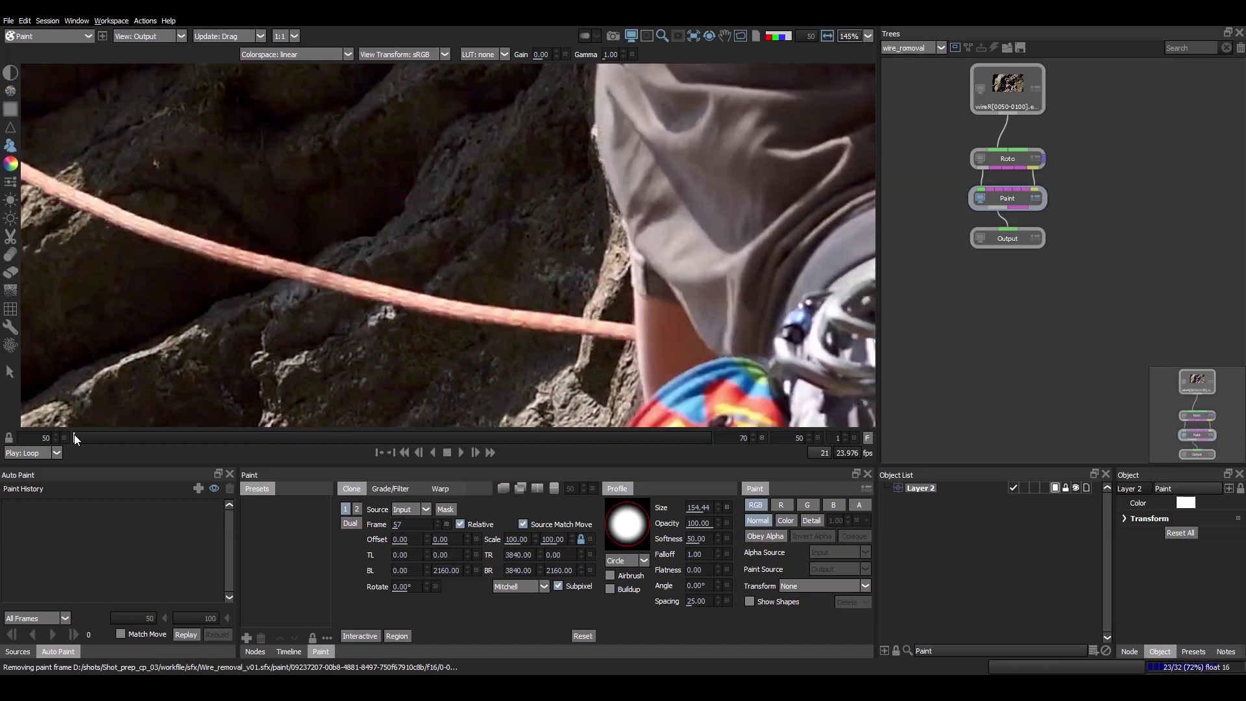
Set the clone source frame to 56, try onion-skin and difference overlays, then move to frame 51.
{"action": "left_click", "coordinate": [419, 525]}
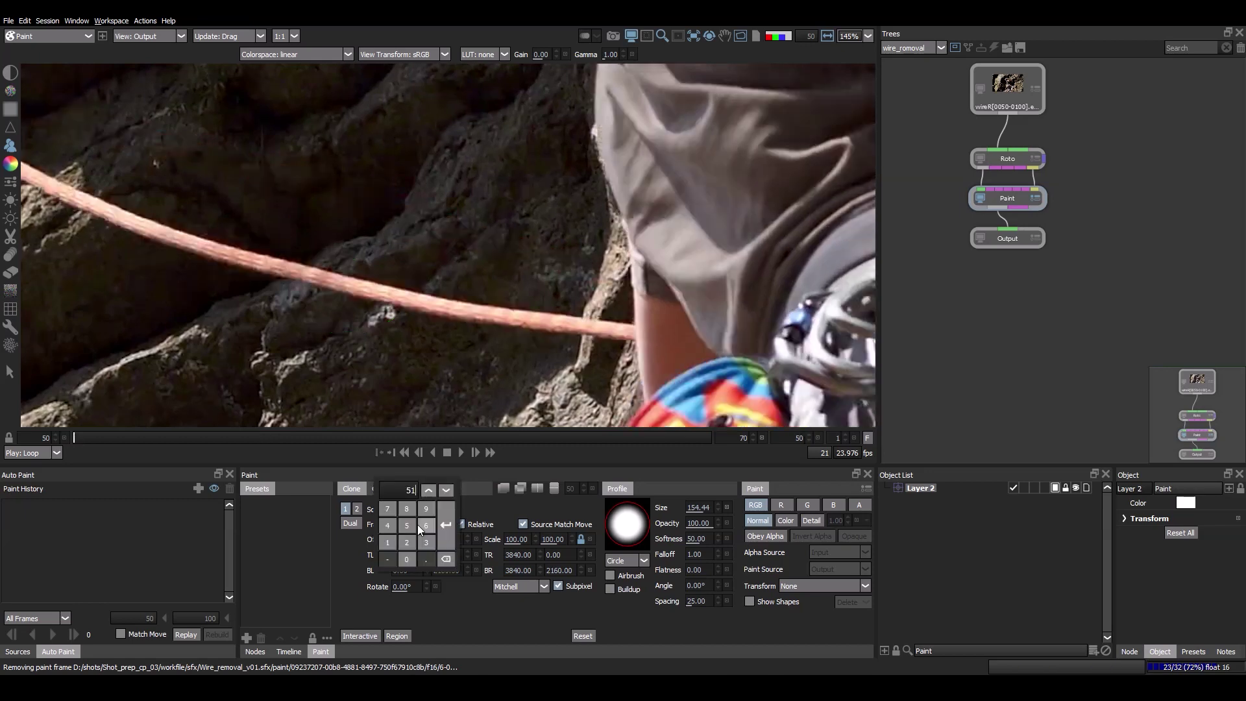
{"action": "left_click", "coordinate": [418, 525]}
{"action": "key", "text": "Return"}
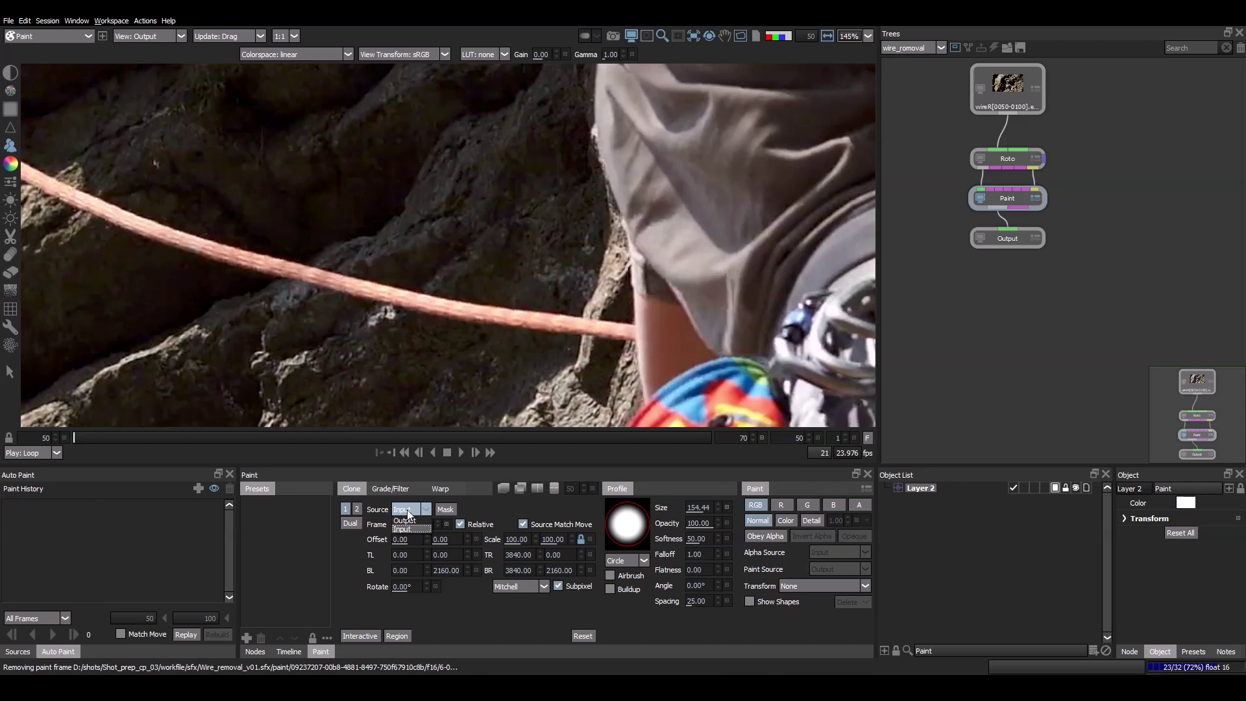
{"action": "left_click", "coordinate": [407, 509]}
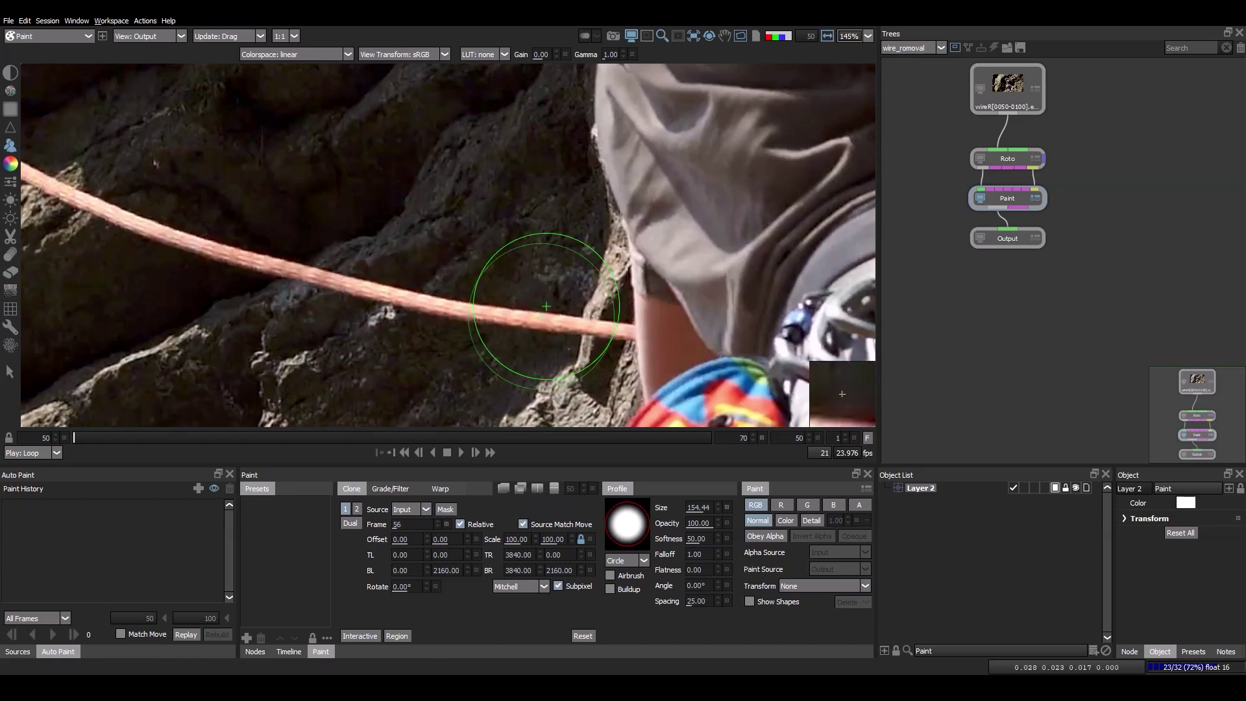
{"action": "left_click", "coordinate": [555, 488]}
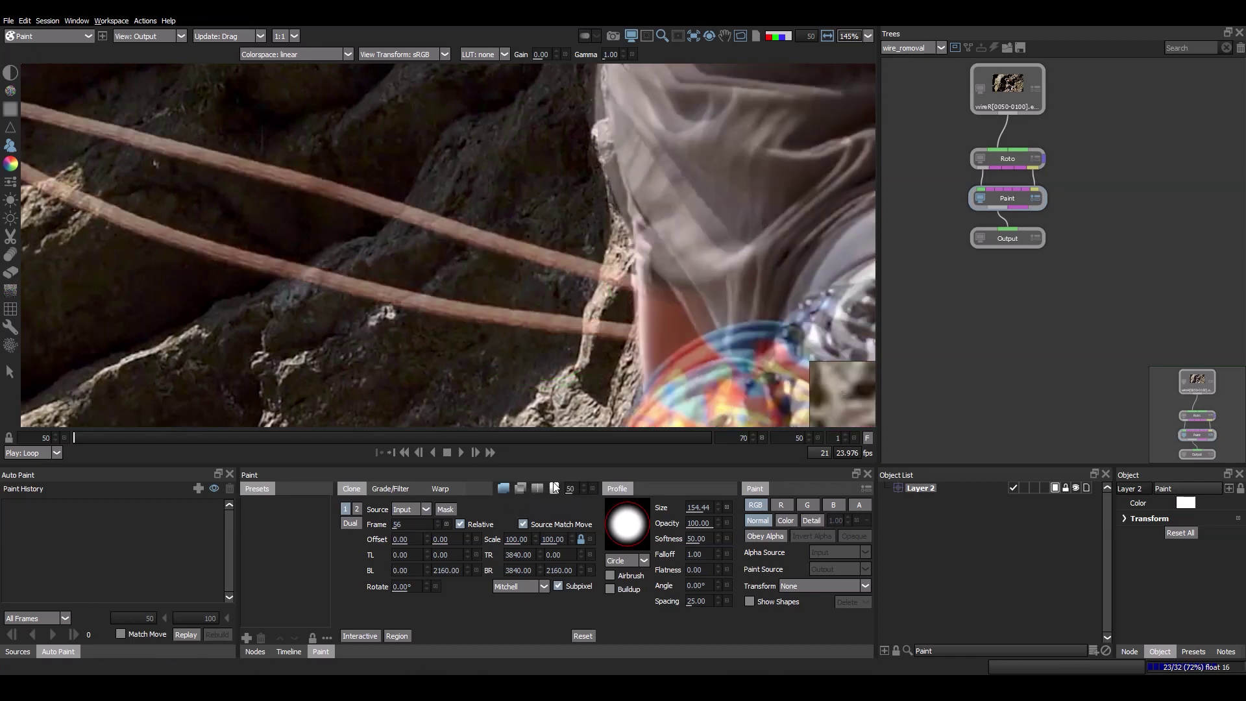
{"action": "left_click", "coordinate": [521, 489]}
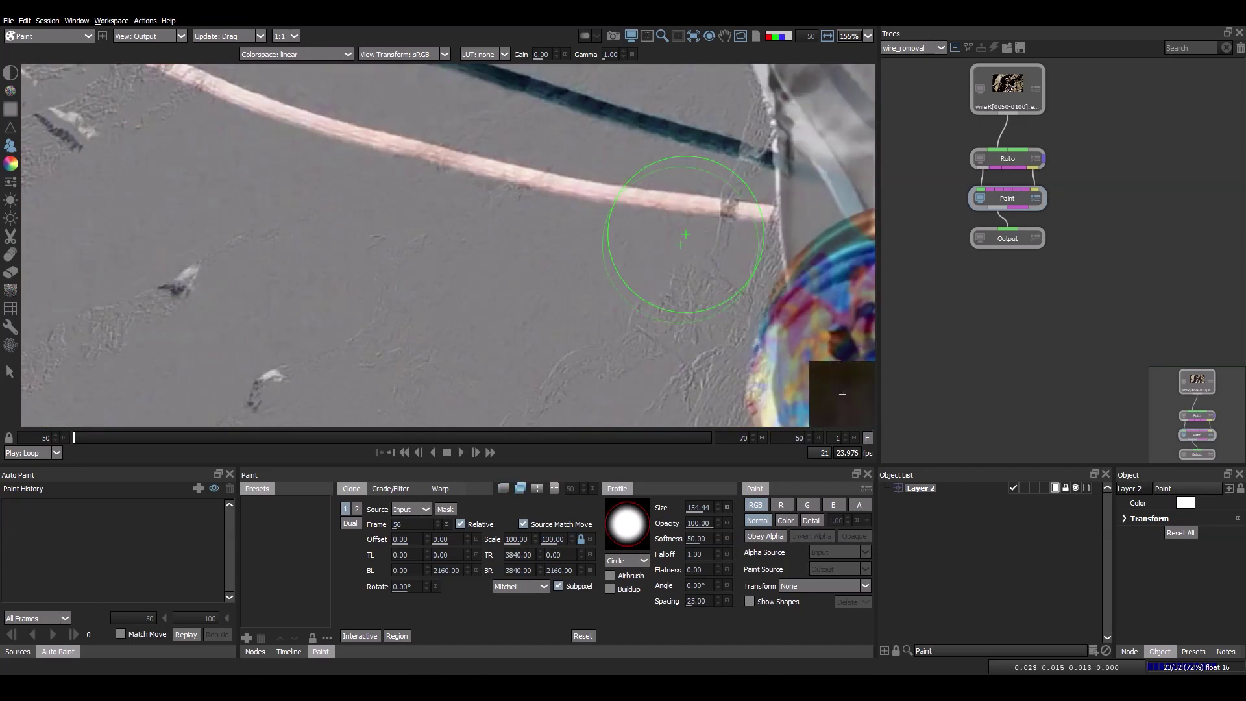
{"action": "key", "text": "Down"}
{"action": "key", "text": "Down"}
{"action": "key", "text": "Down"}
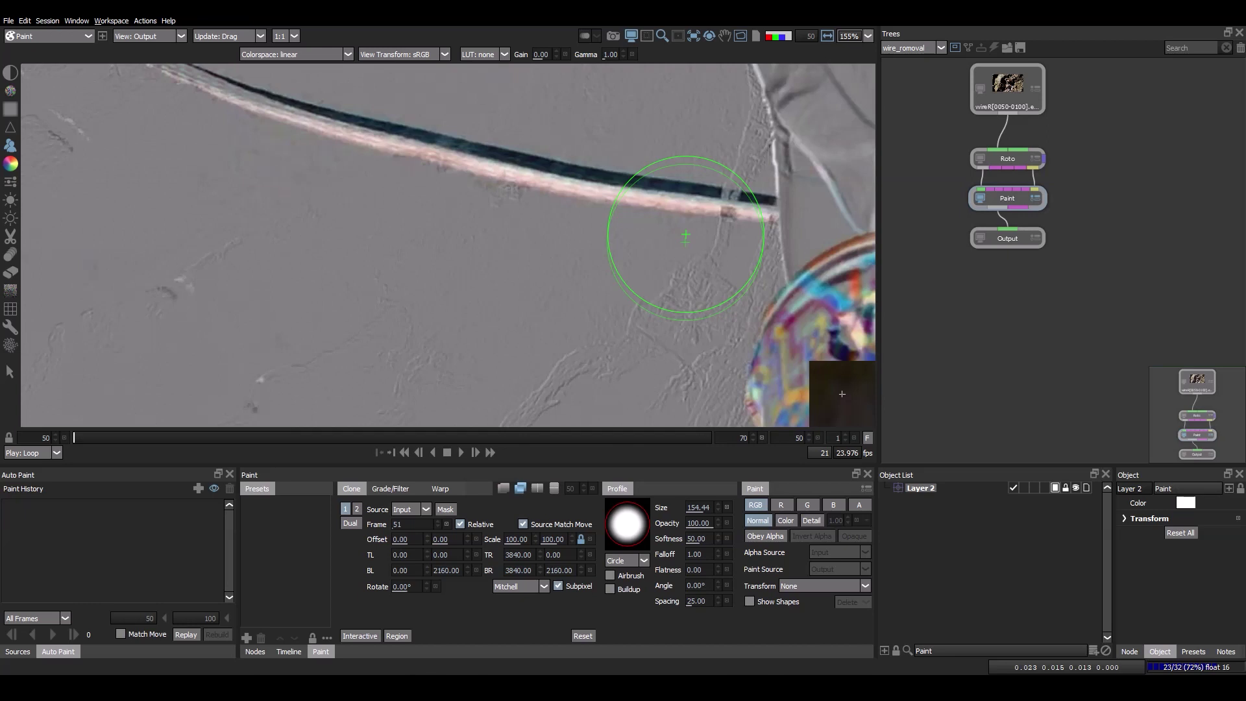
Turn off the alignment overlay and compare source and frame in Vertical Split view.
{"action": "left_click", "coordinate": [520, 490]}
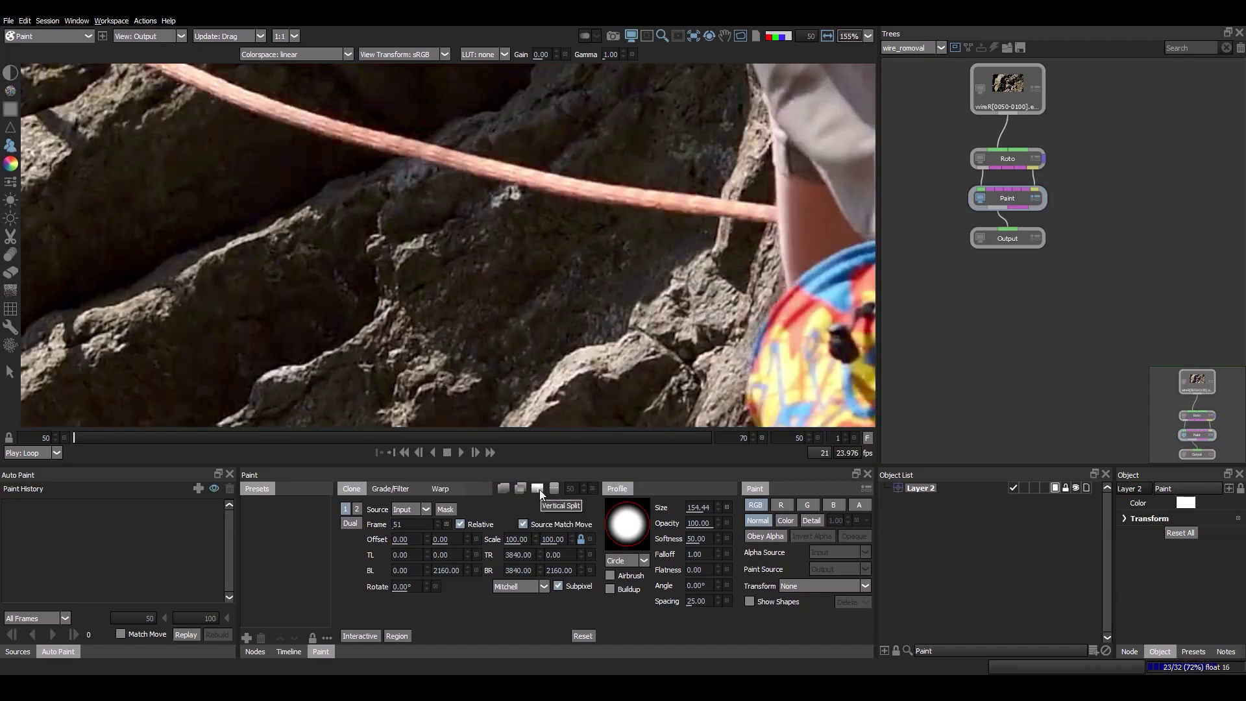
{"action": "left_click", "coordinate": [538, 489]}
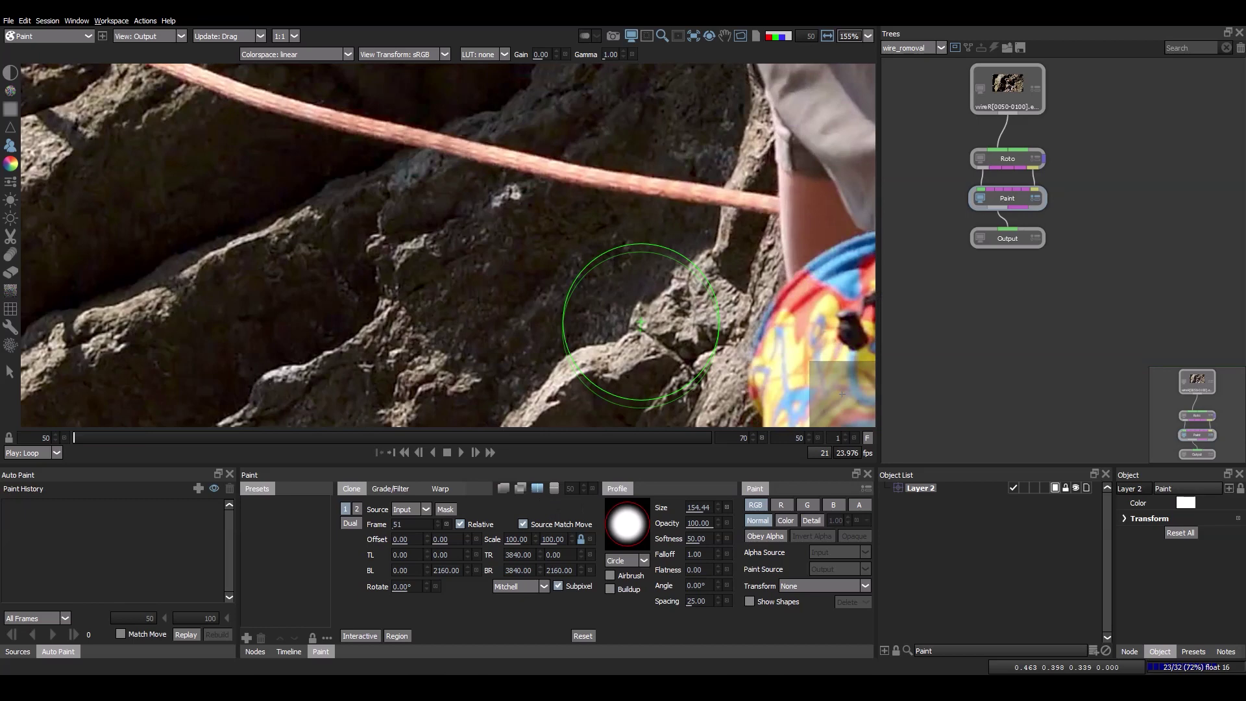
{"action": "scroll", "coordinate": [641, 325], "scroll_direction": "down", "scroll_amount": 10}
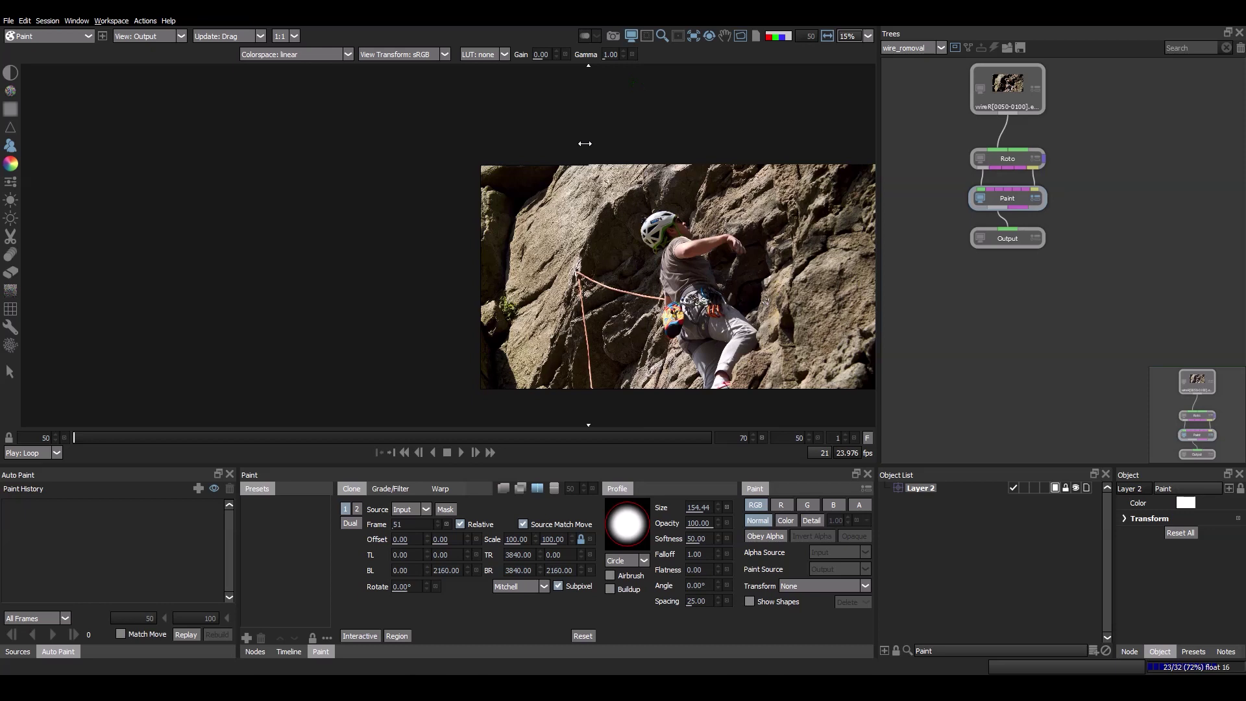
Select the Clone brush and overlay the clone source at strength 92.
{"action": "left_click", "coordinate": [554, 488]}
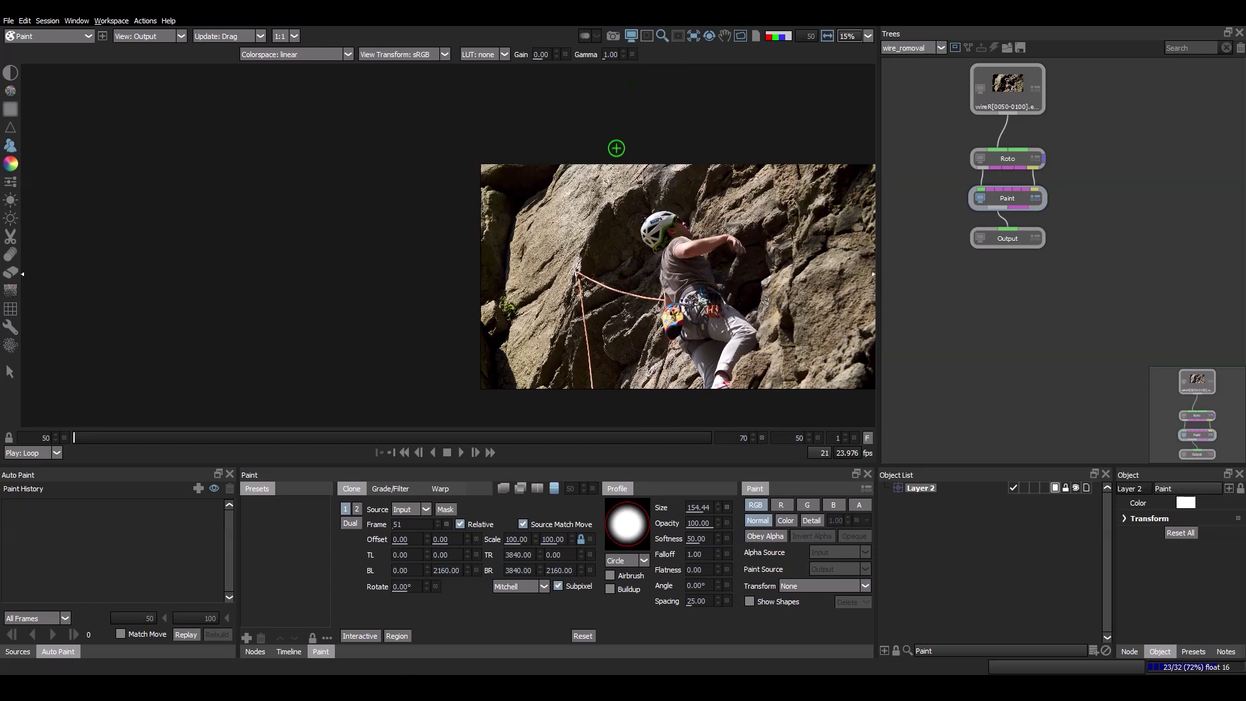
{"action": "key", "text": "minus"}
{"action": "key", "text": "minus"}
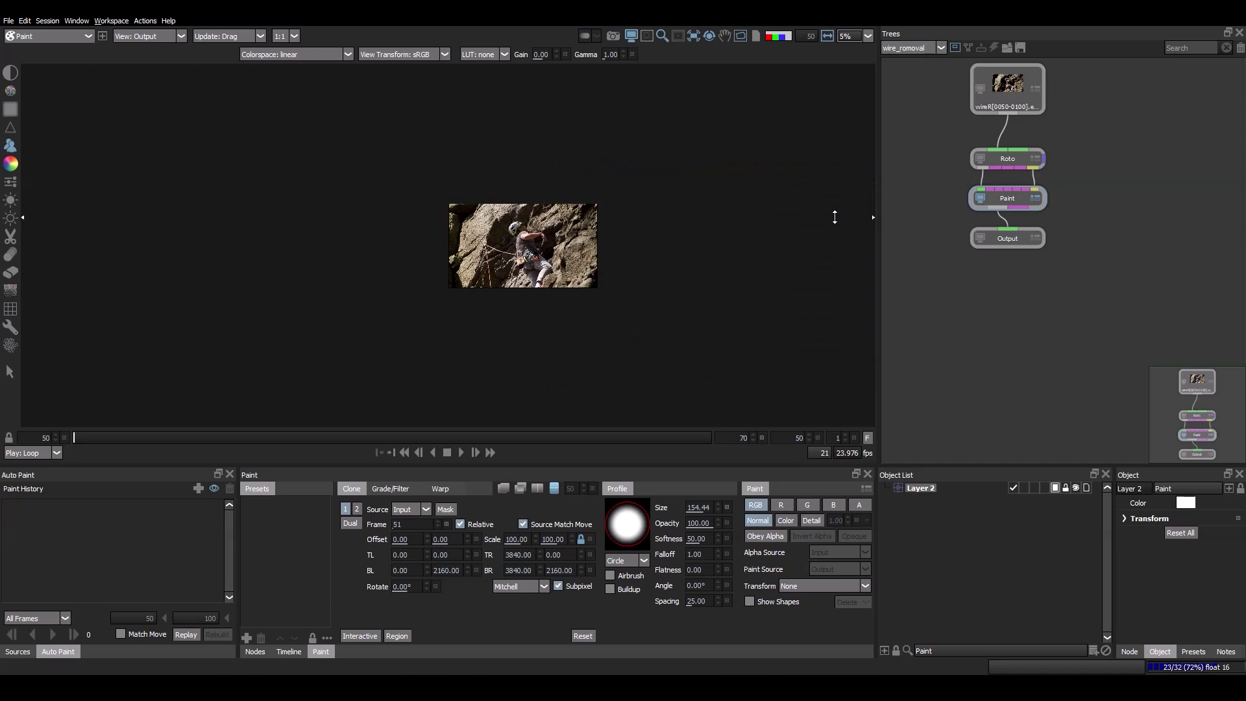
{"action": "key", "text": "equal"}
{"action": "key", "text": "equal"}
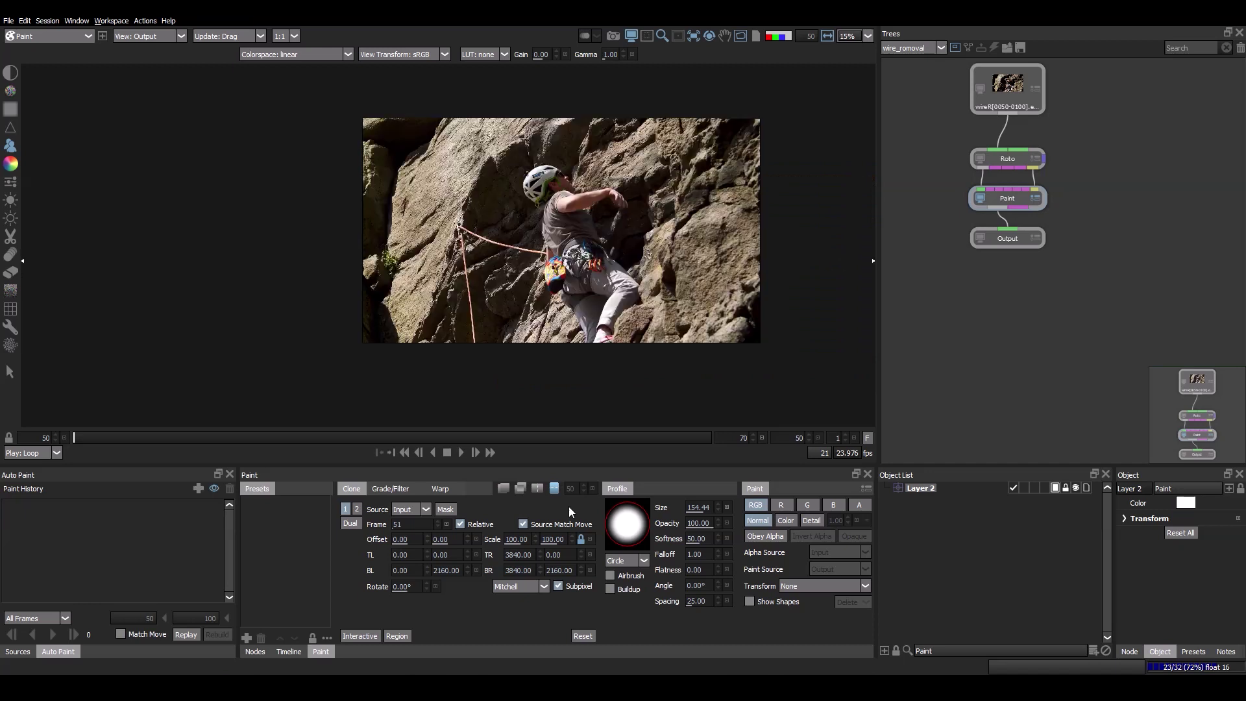
{"action": "left_click", "coordinate": [504, 489]}
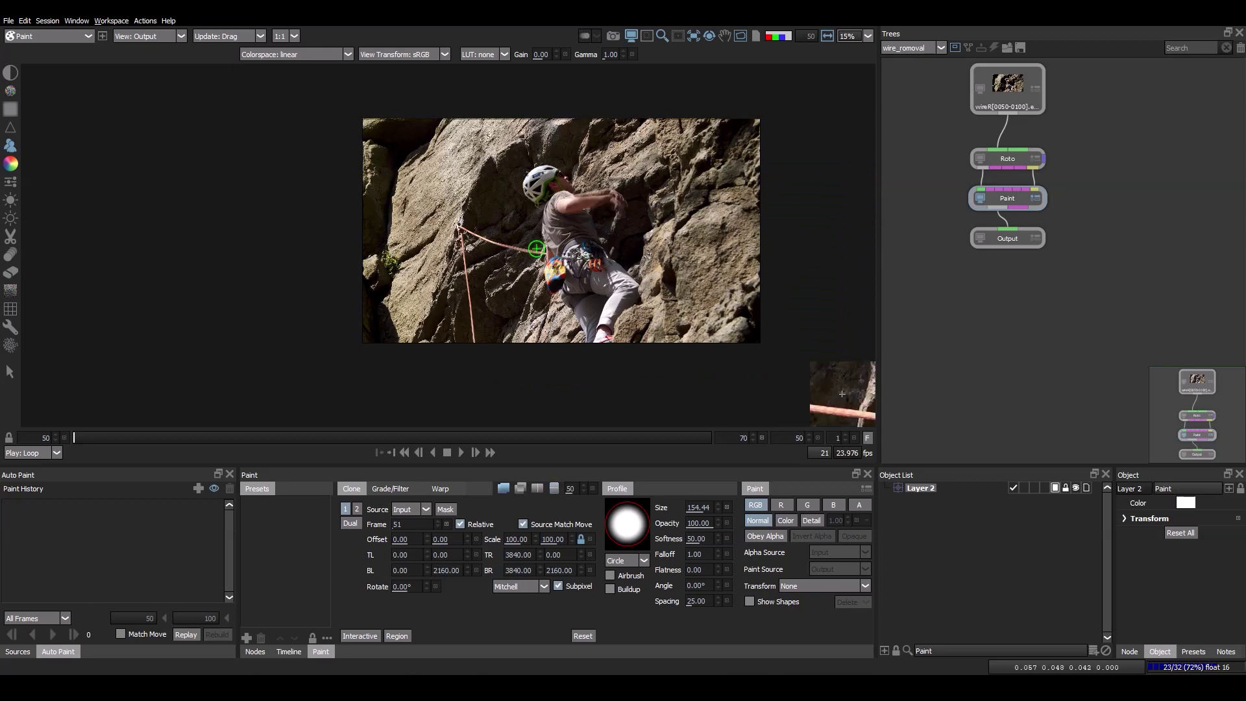
{"action": "scroll", "coordinate": [536, 249], "scroll_direction": "up", "scroll_amount": 5}
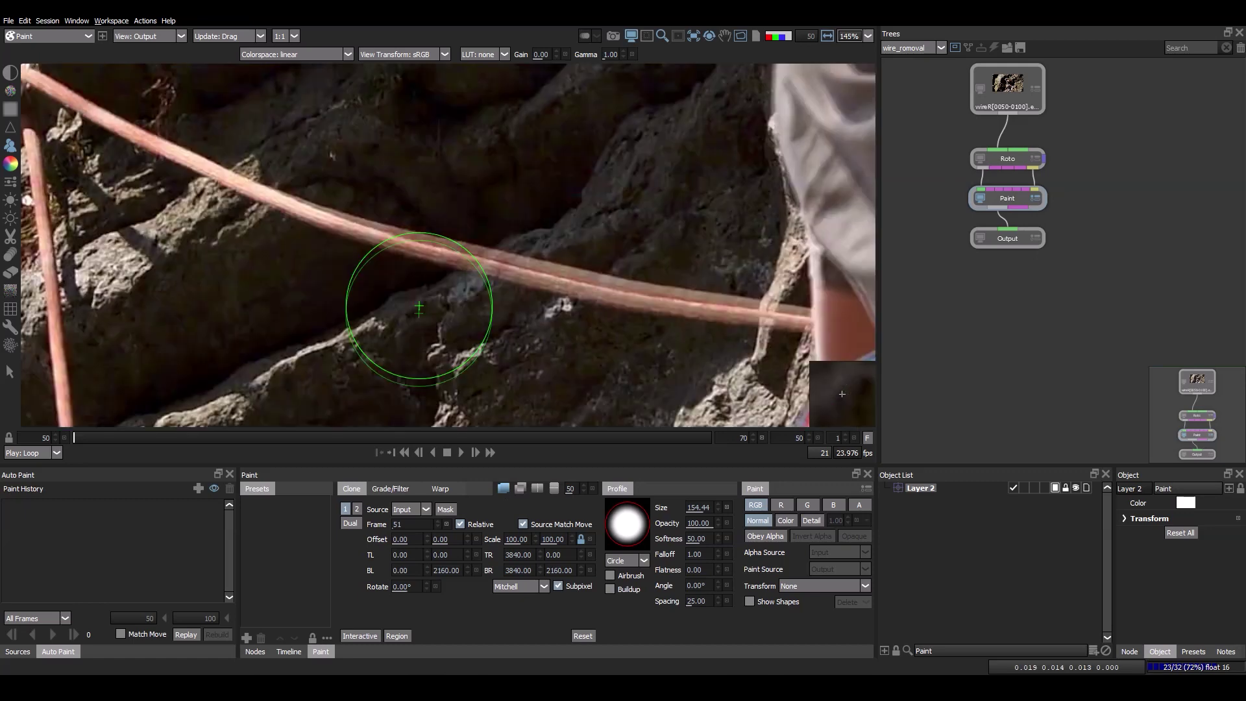
{"action": "scroll", "coordinate": [600, 305], "scroll_direction": "up", "scroll_amount": 1}
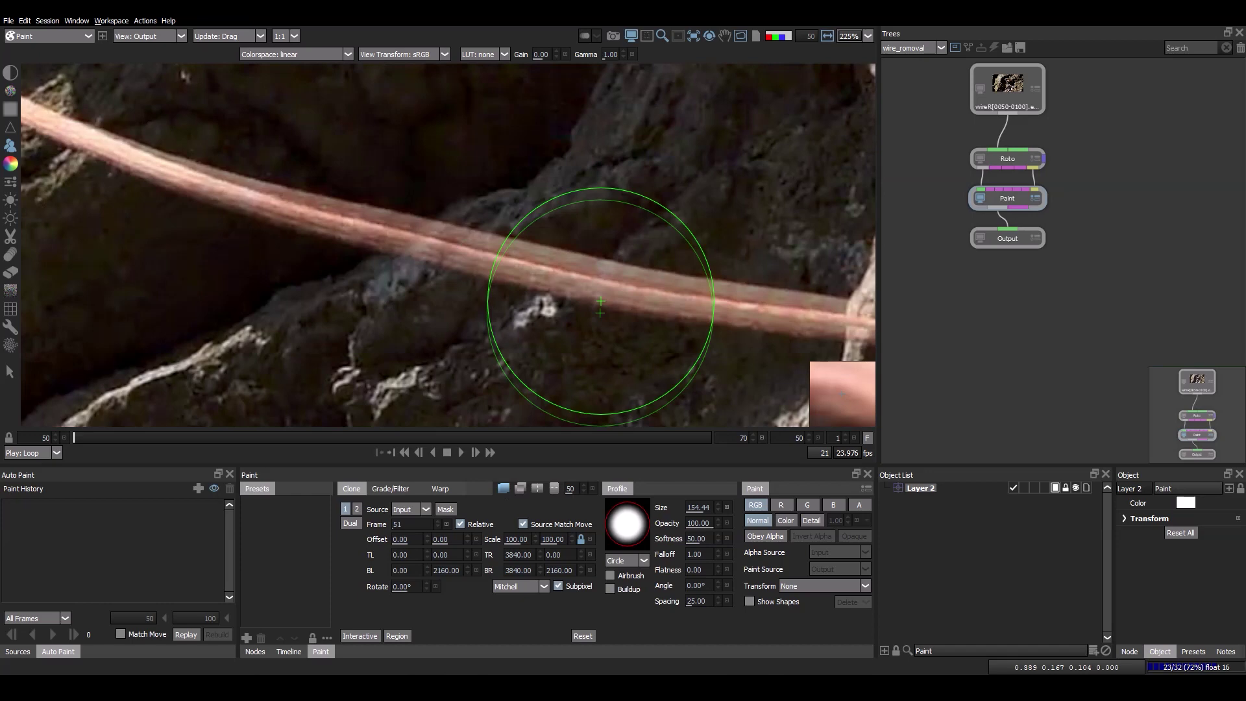
{"action": "scroll", "coordinate": [601, 306], "scroll_direction": "up", "scroll_amount": 1}
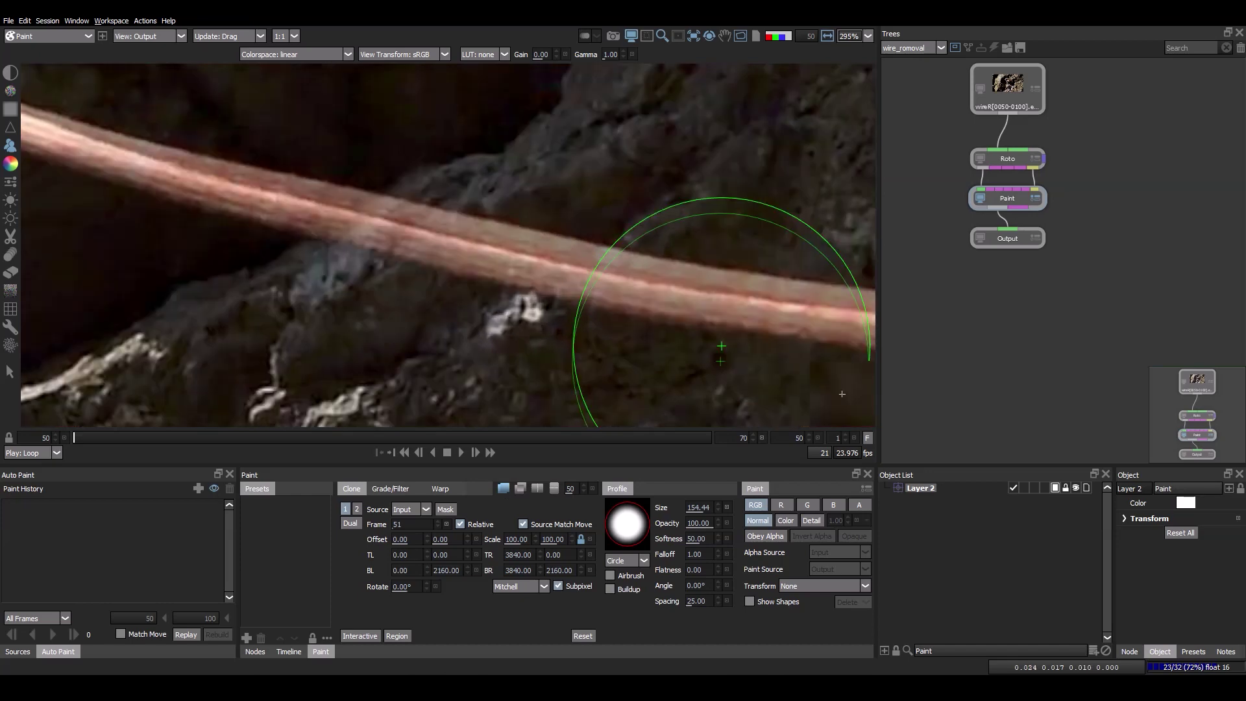
{"action": "left_click_drag", "start_coordinate": [584, 490], "coordinate": [591, 490]}
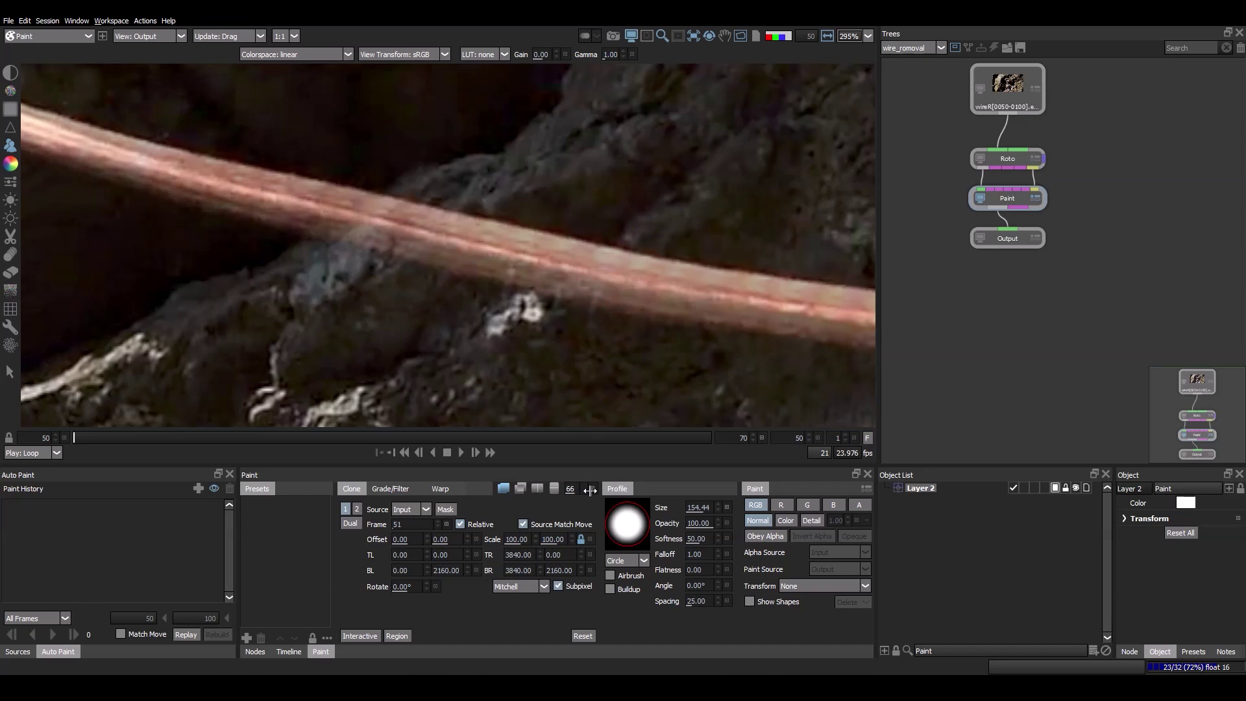
{"action": "left_click_drag", "start_coordinate": [590, 490], "coordinate": [607, 497]}
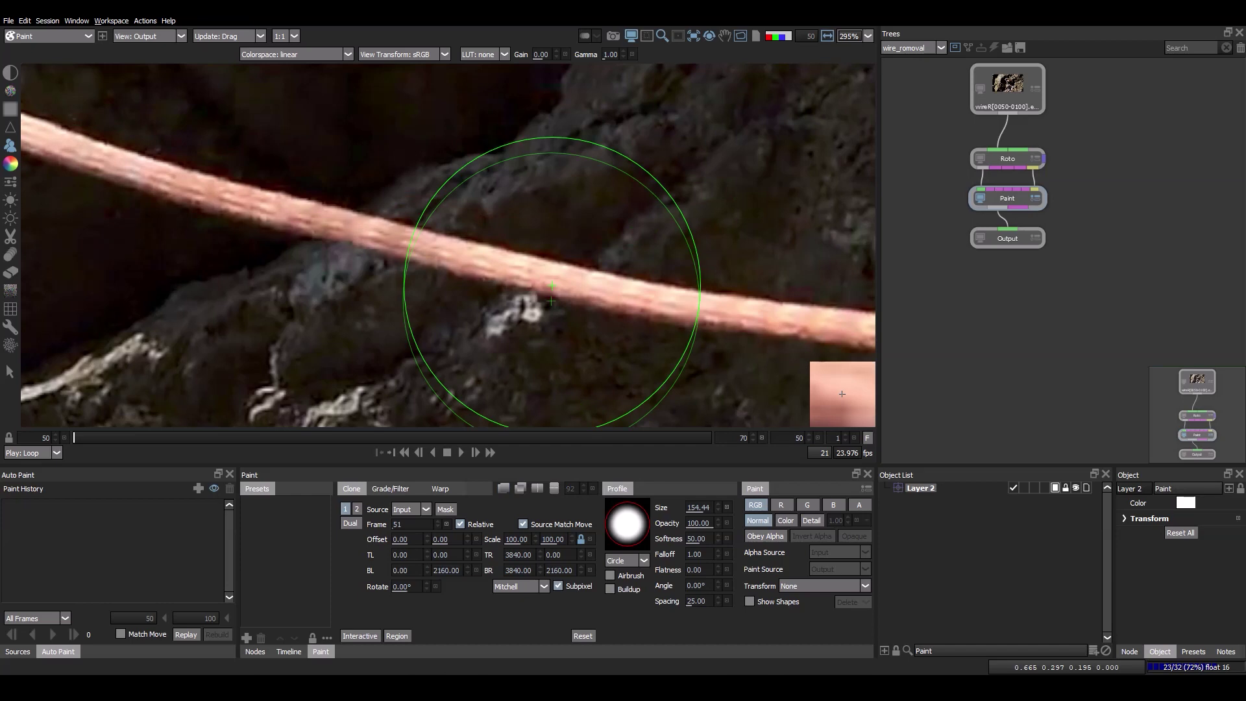
{"action": "scroll", "coordinate": [552, 286], "scroll_direction": "down", "scroll_amount": 2}
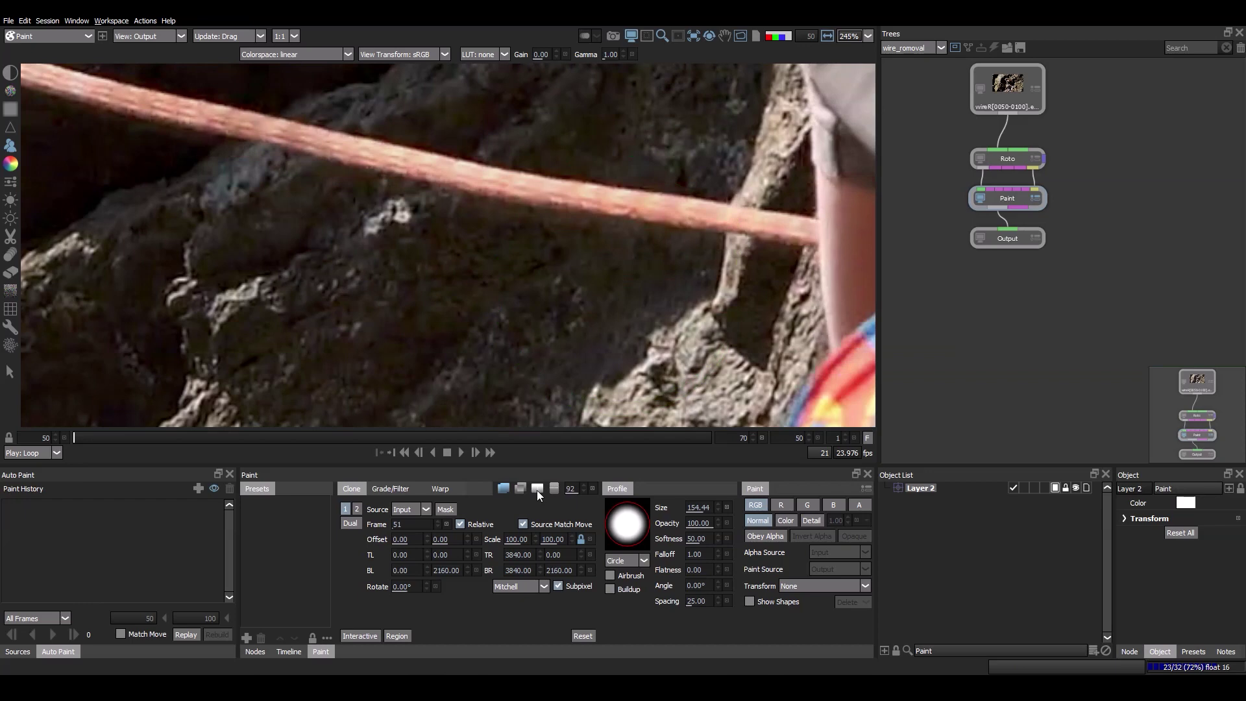
Set the clone source frame to 56 and shrink the brush, framing the rope near the climber.
{"action": "left_click", "coordinate": [405, 525]}
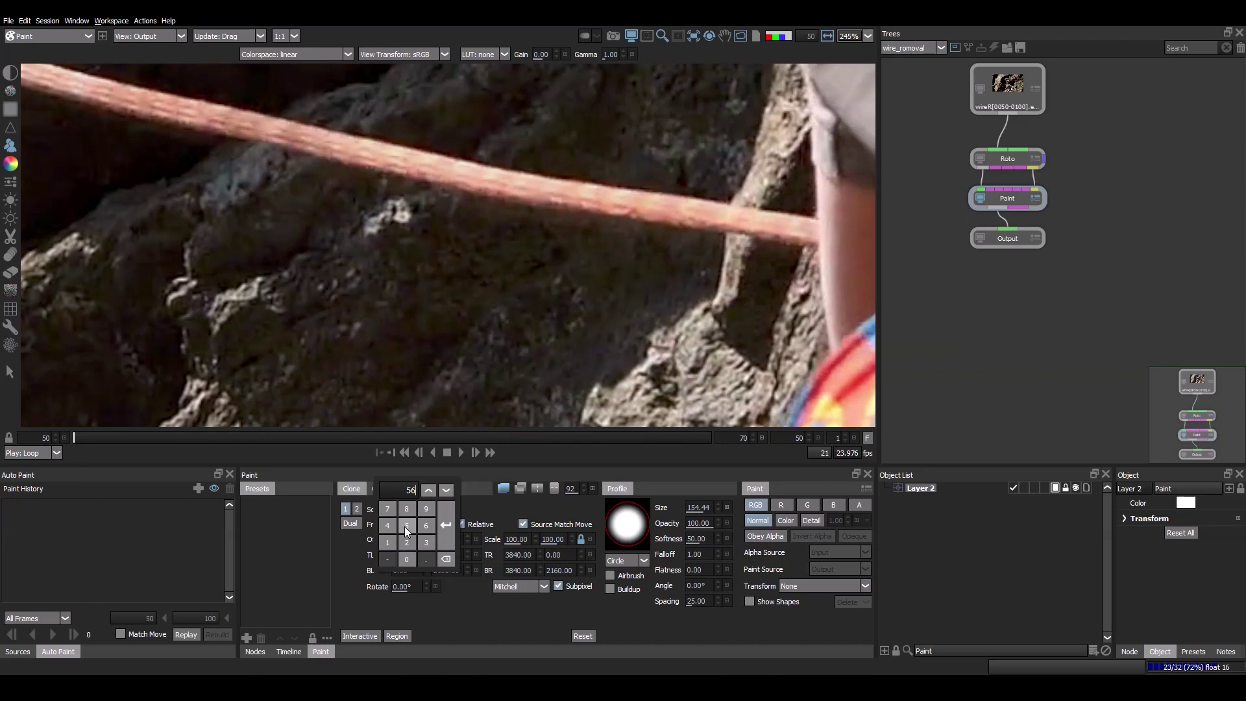
{"action": "key", "text": "Return"}
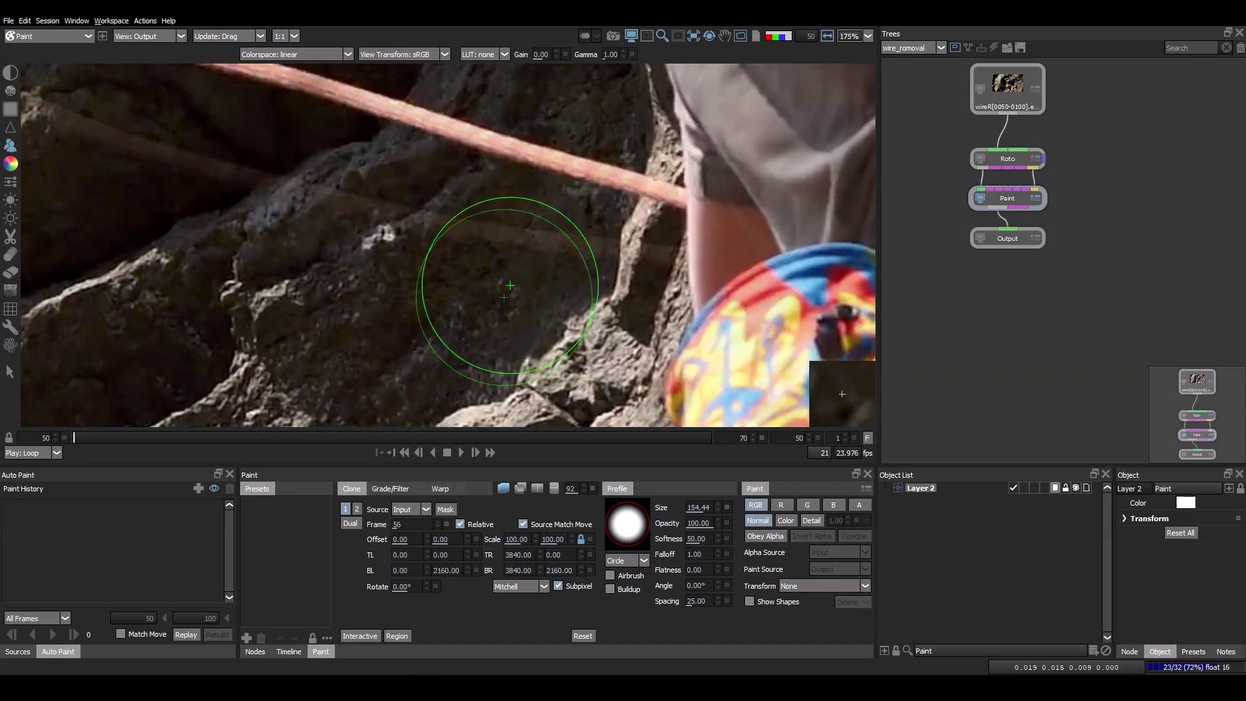
{"action": "scroll", "coordinate": [511, 286], "scroll_direction": "down", "scroll_amount": 2}
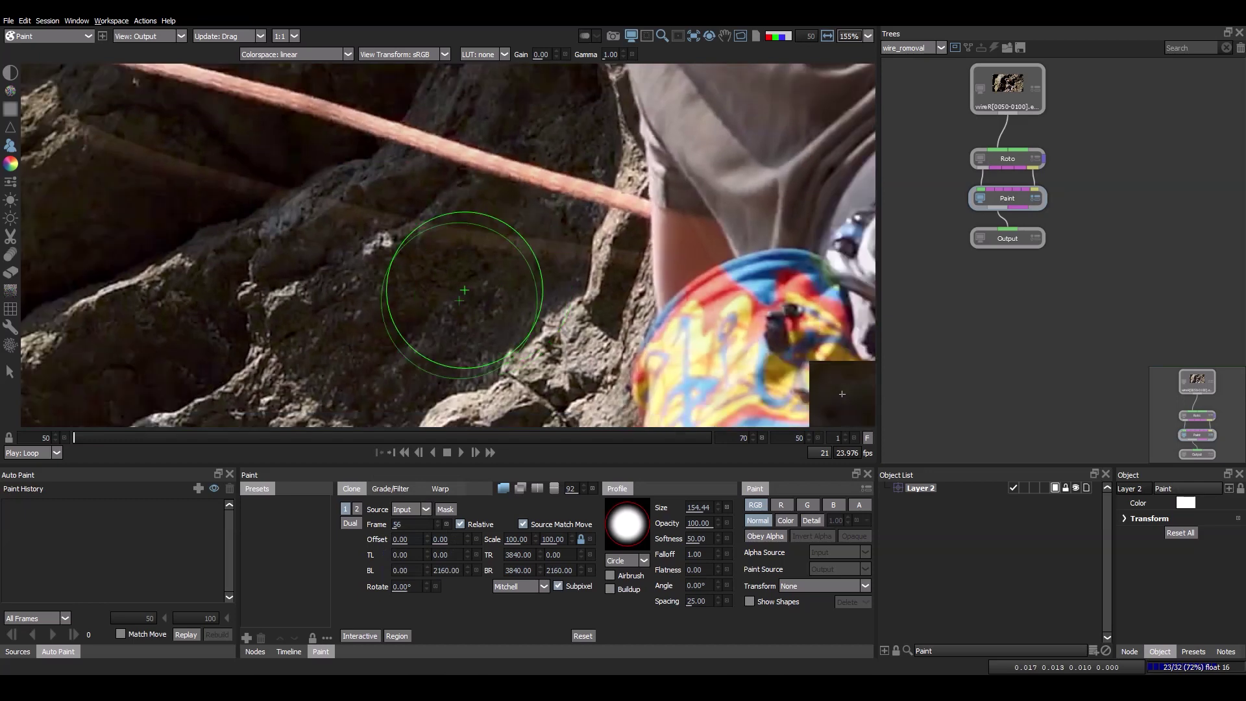
{"action": "scroll", "coordinate": [300, 205], "scroll_direction": "down", "scroll_amount": 2}
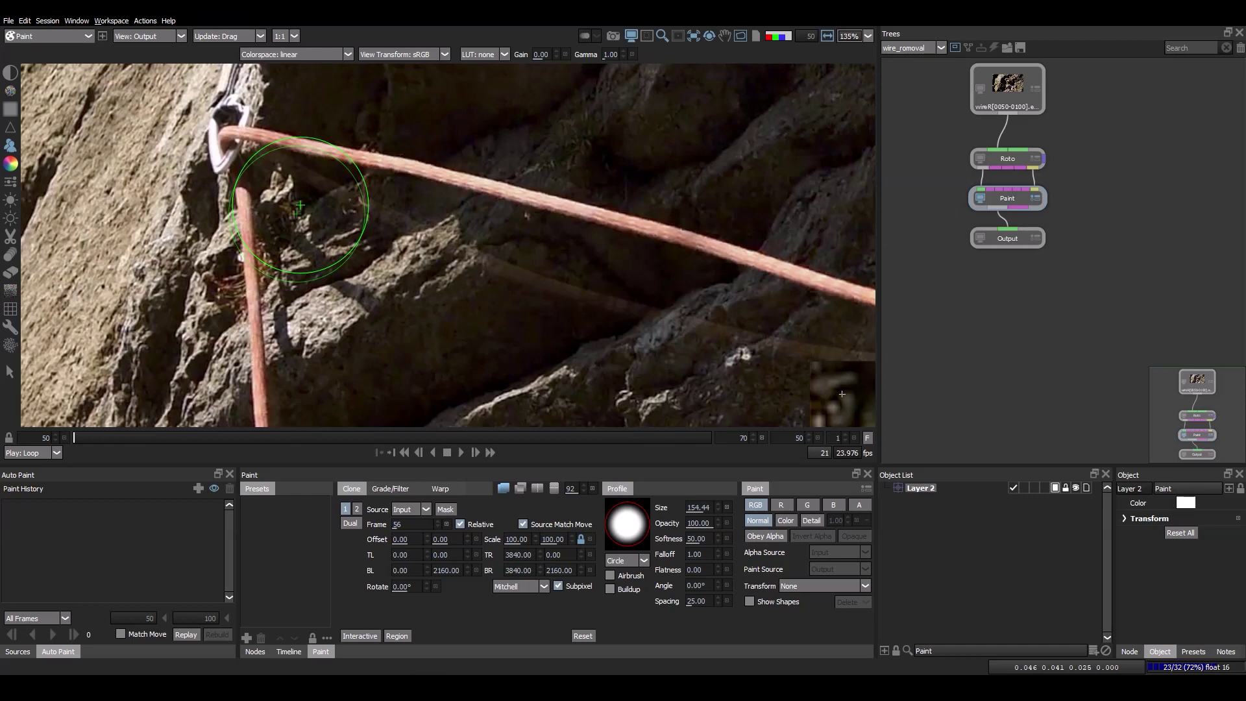
{"action": "left_click_drag", "start_coordinate": [300, 206], "coordinate": [203, 252]}
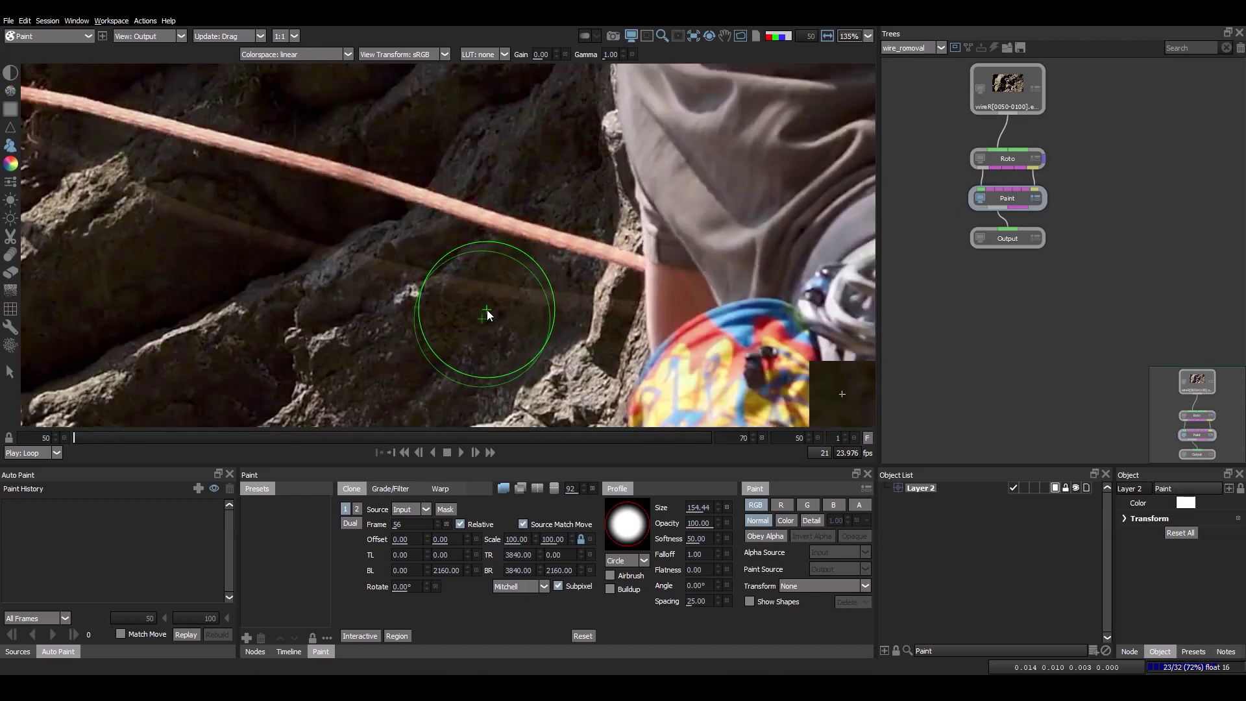
{"action": "key", "text": "bracketleft"}
{"action": "key", "text": "bracketleft"}
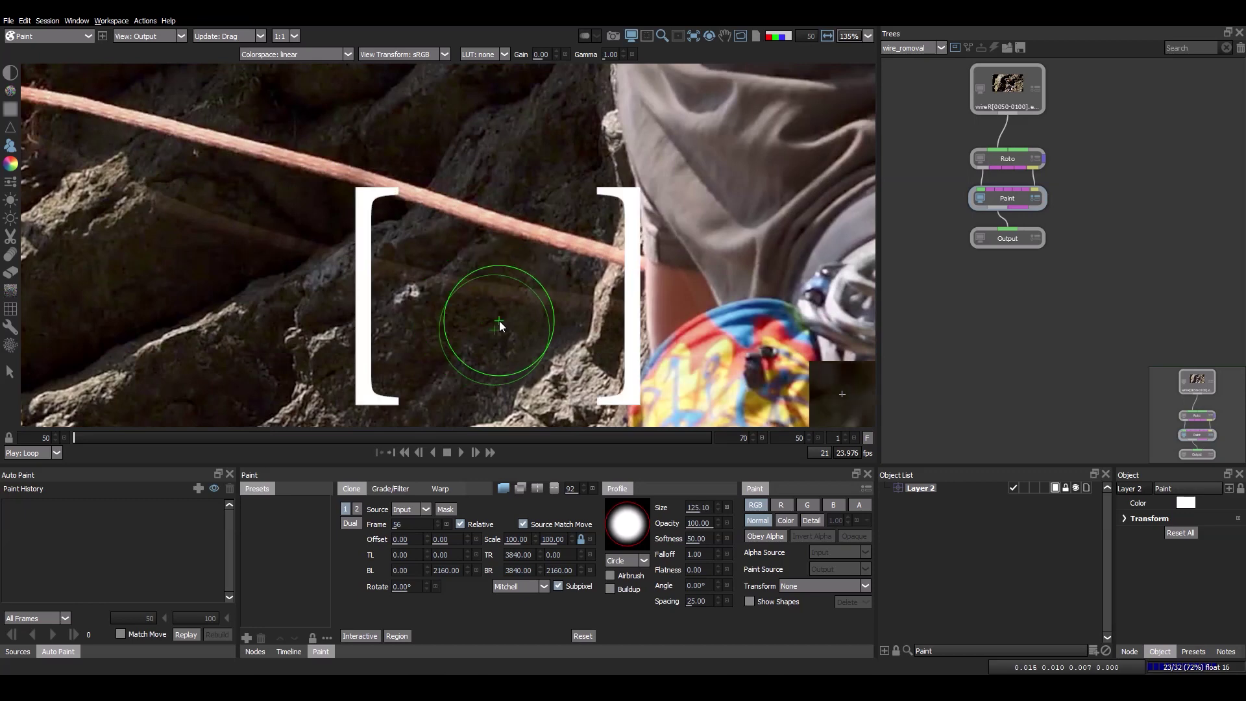
{"action": "key", "text": "bracketleft"}
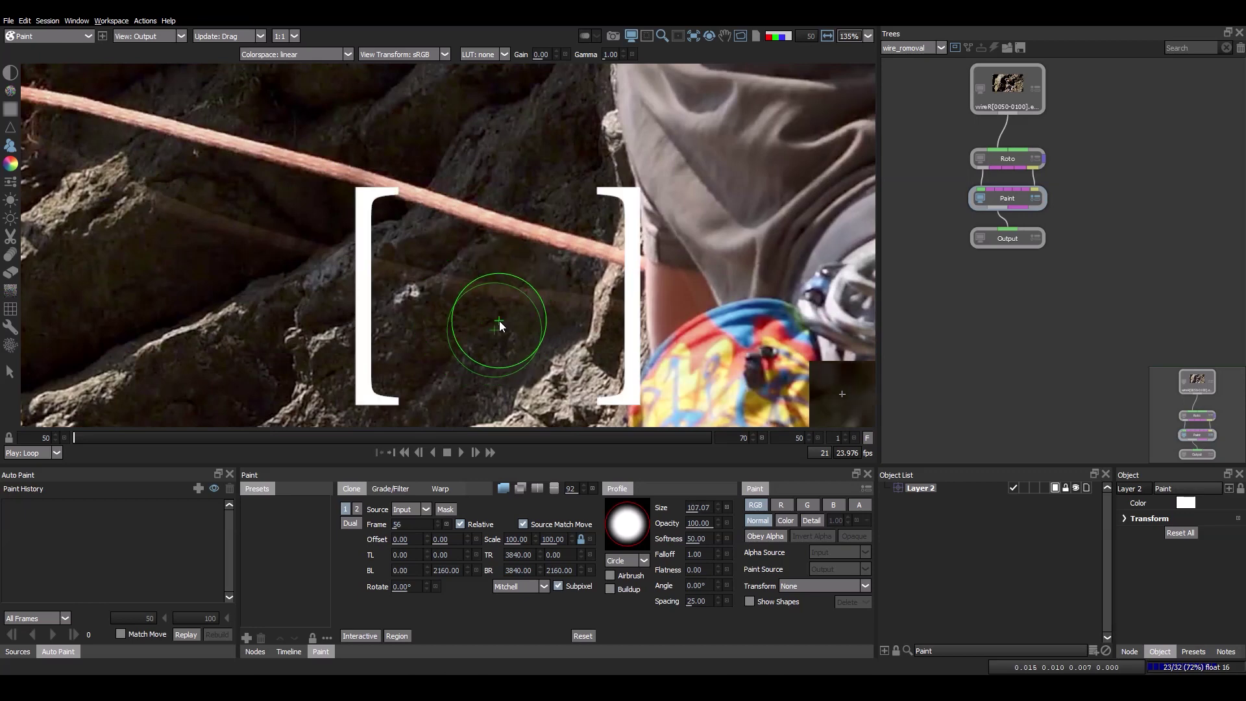
{"action": "scroll", "coordinate": [500, 320], "scroll_direction": "up", "scroll_amount": 3}
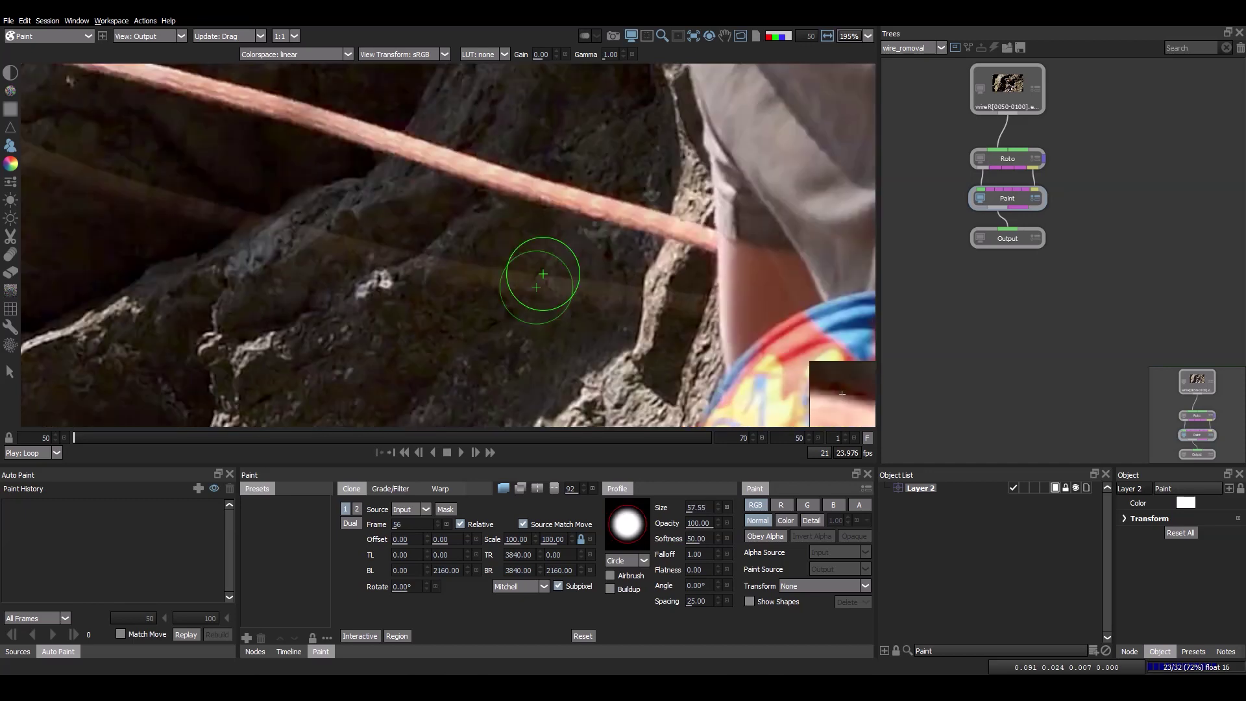
{"action": "scroll", "coordinate": [542, 274], "scroll_direction": "down", "scroll_amount": 1}
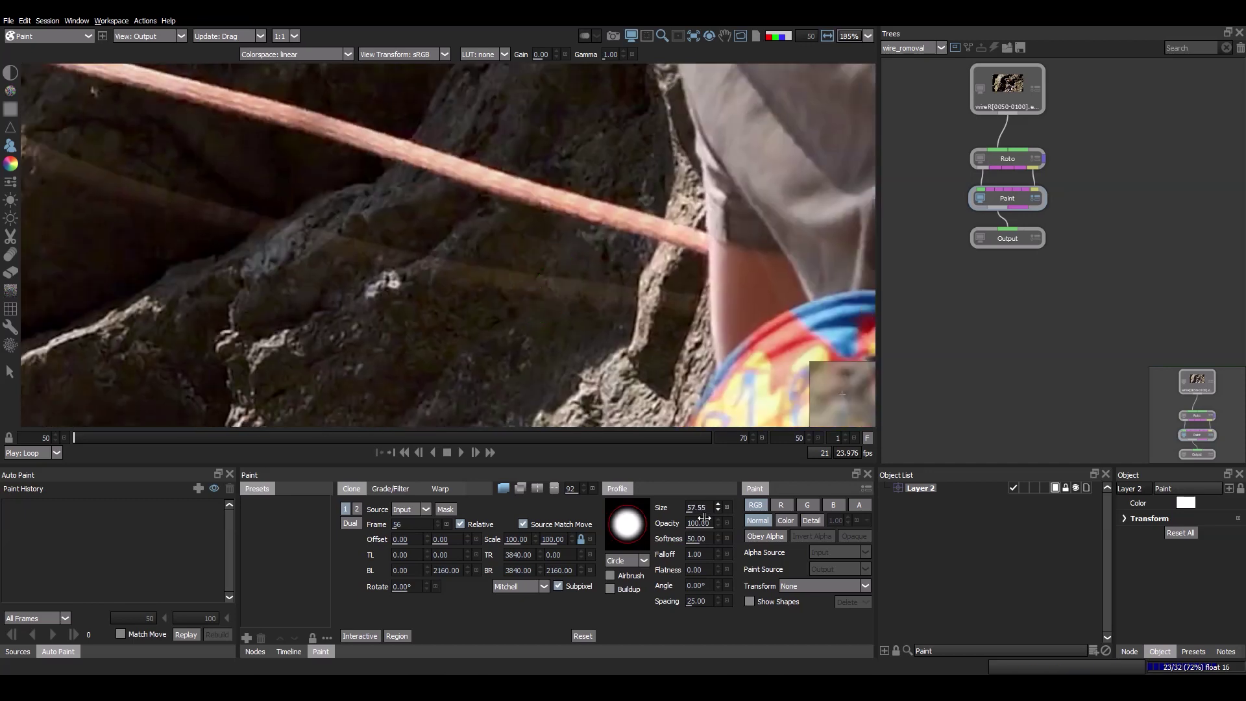
{"action": "scroll", "coordinate": [450, 265], "scroll_direction": "up", "scroll_amount": 3}
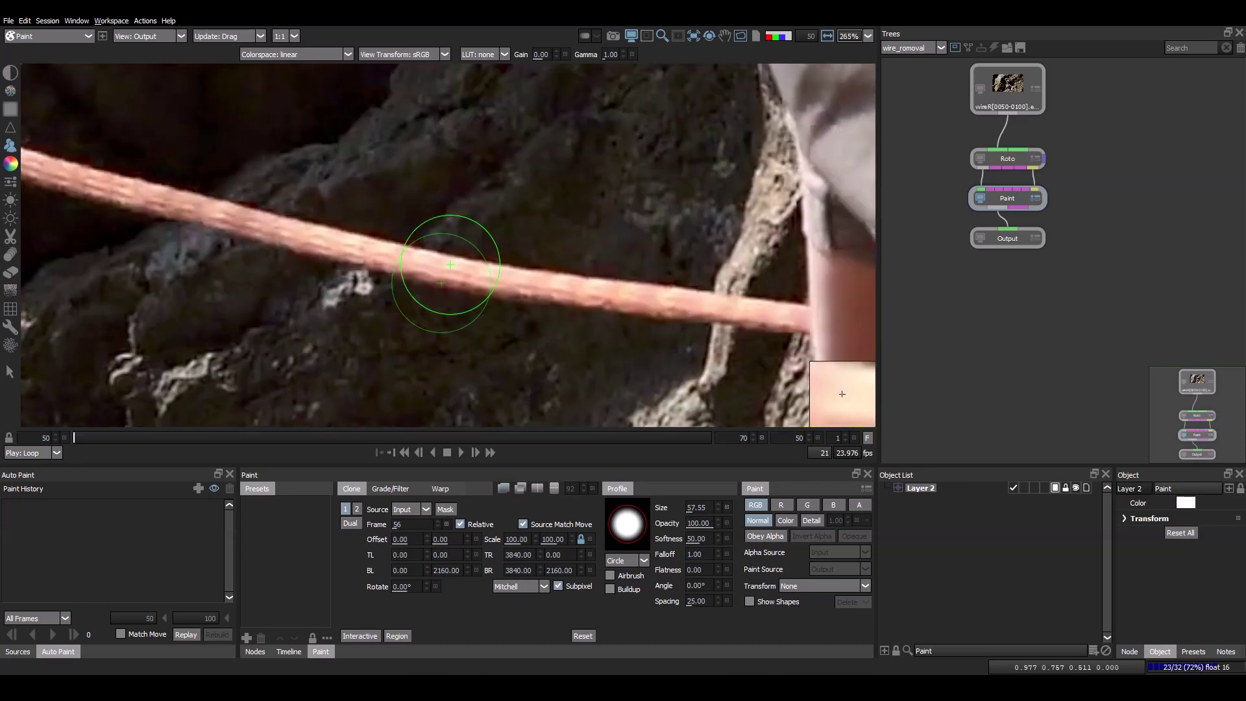
Clone-paint the rope out in three strokes, finishing with the section near the climber.
{"action": "mouse_move", "coordinate": [450, 265]}
{"action": "left_mouse_down"}
{"action": "mouse_move", "coordinate": [472, 284]}
{"action": "mouse_move", "coordinate": [391, 251]}
{"action": "left_mouse_up"}
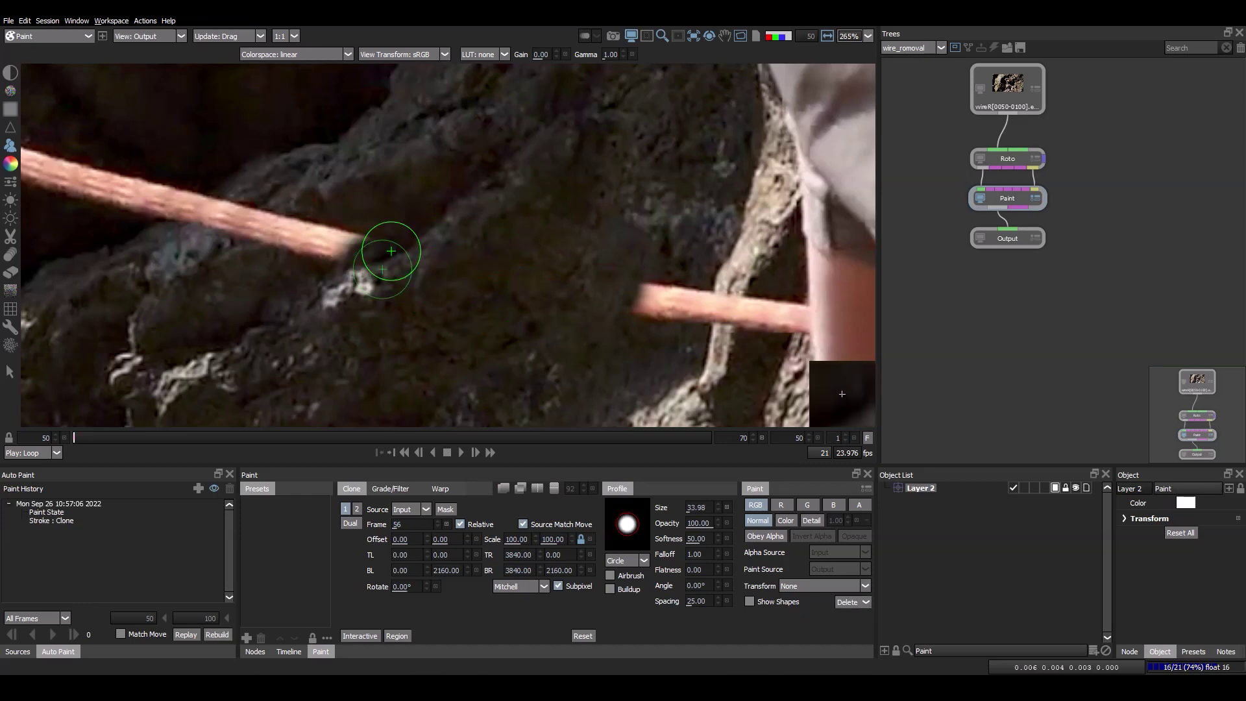
{"action": "left_click_drag", "start_coordinate": [476, 278], "coordinate": [354, 247]}
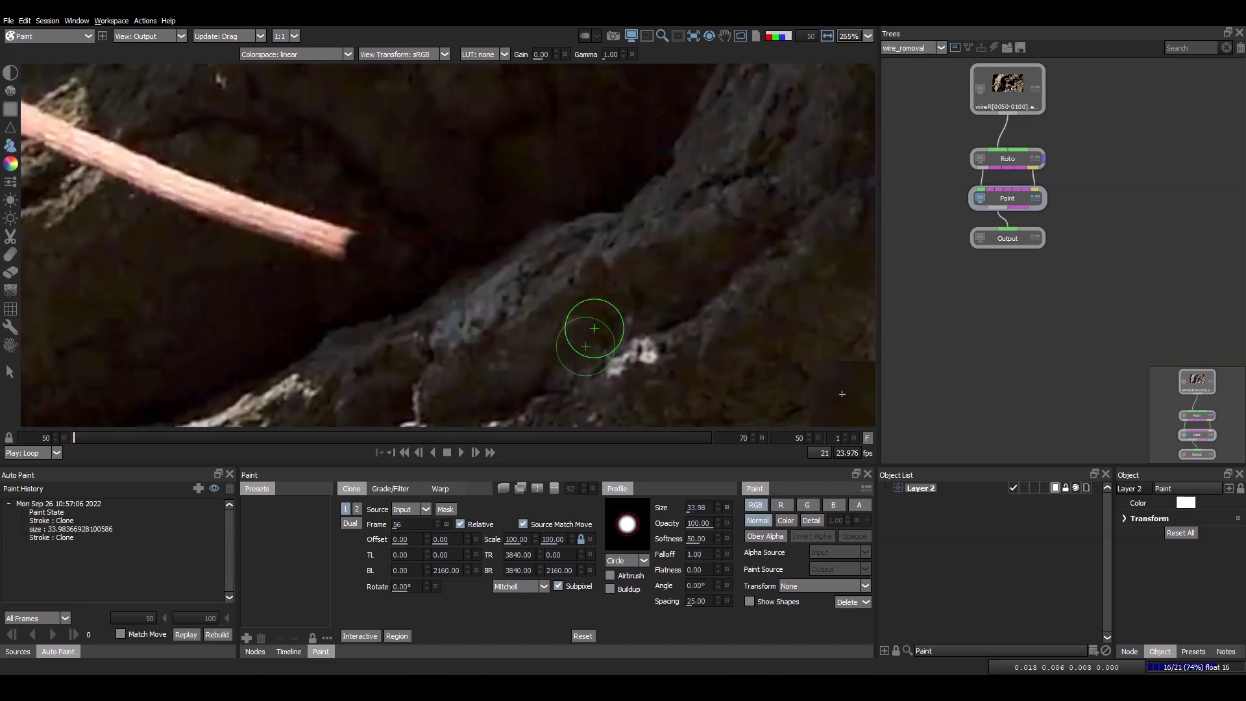
{"action": "scroll", "coordinate": [595, 329], "scroll_direction": "down", "scroll_amount": 2}
{"action": "mouse_move", "coordinate": [870, 251]}
{"action": "left_mouse_down"}
{"action": "mouse_move", "coordinate": [412, 239]}
{"action": "mouse_move", "coordinate": [527, 289]}
{"action": "mouse_move", "coordinate": [410, 220]}
{"action": "mouse_move", "coordinate": [631, 250]}
{"action": "left_mouse_up"}
{"action": "scroll", "coordinate": [497, 238], "scroll_direction": "up", "scroll_amount": 3}
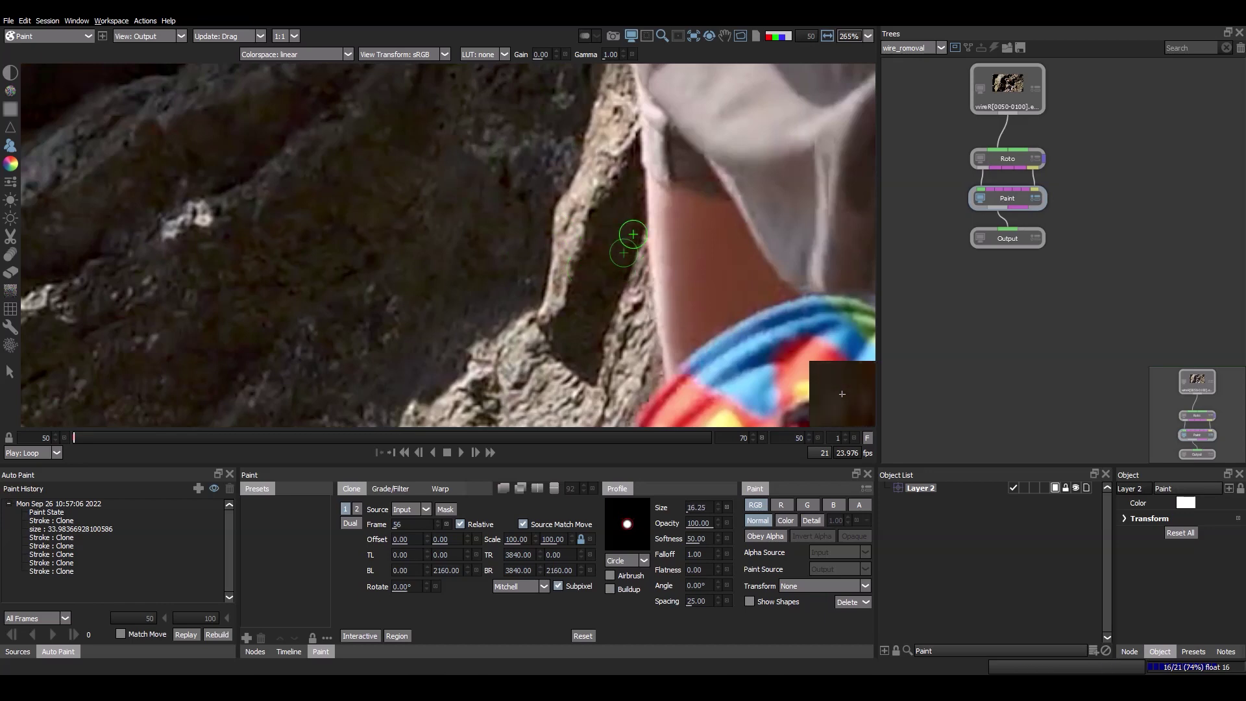
{"action": "scroll", "coordinate": [633, 234], "scroll_direction": "down", "scroll_amount": 5}
{"action": "scroll", "coordinate": [551, 270], "scroll_direction": "down", "scroll_amount": 3}
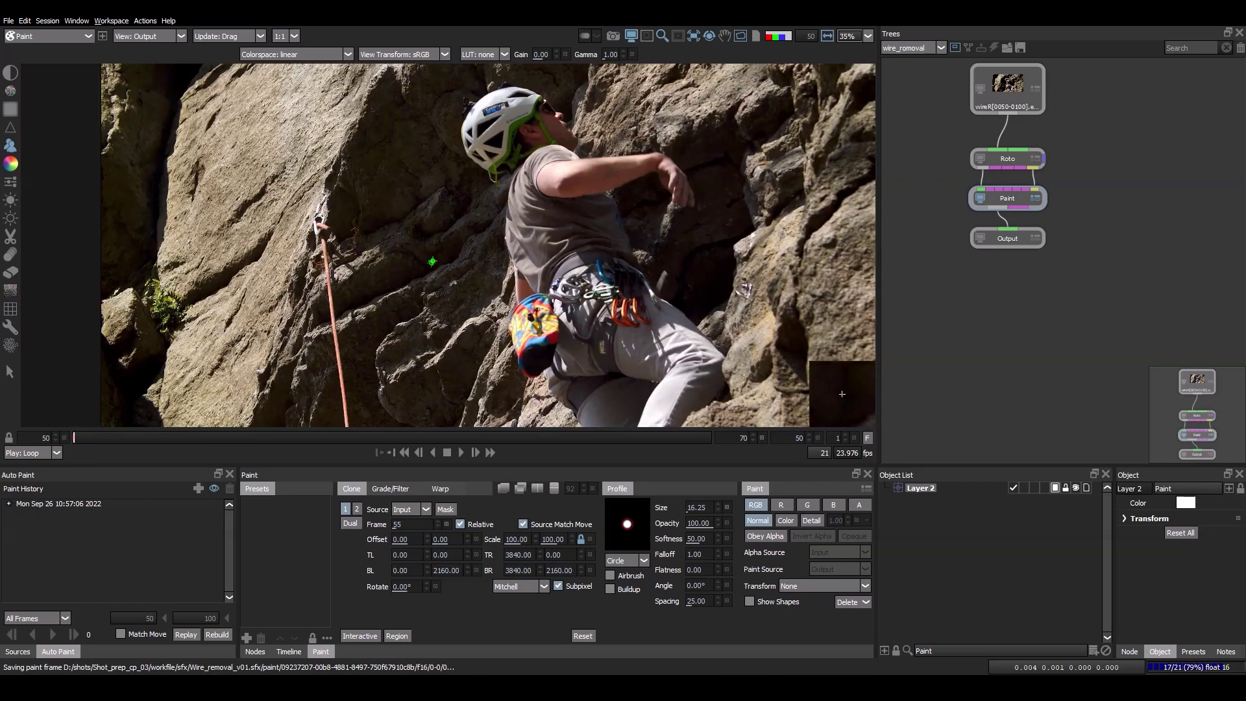
Advance to frame 51 and enlarge the Clone brush to size 34.84.
{"action": "key", "text": "Right"}
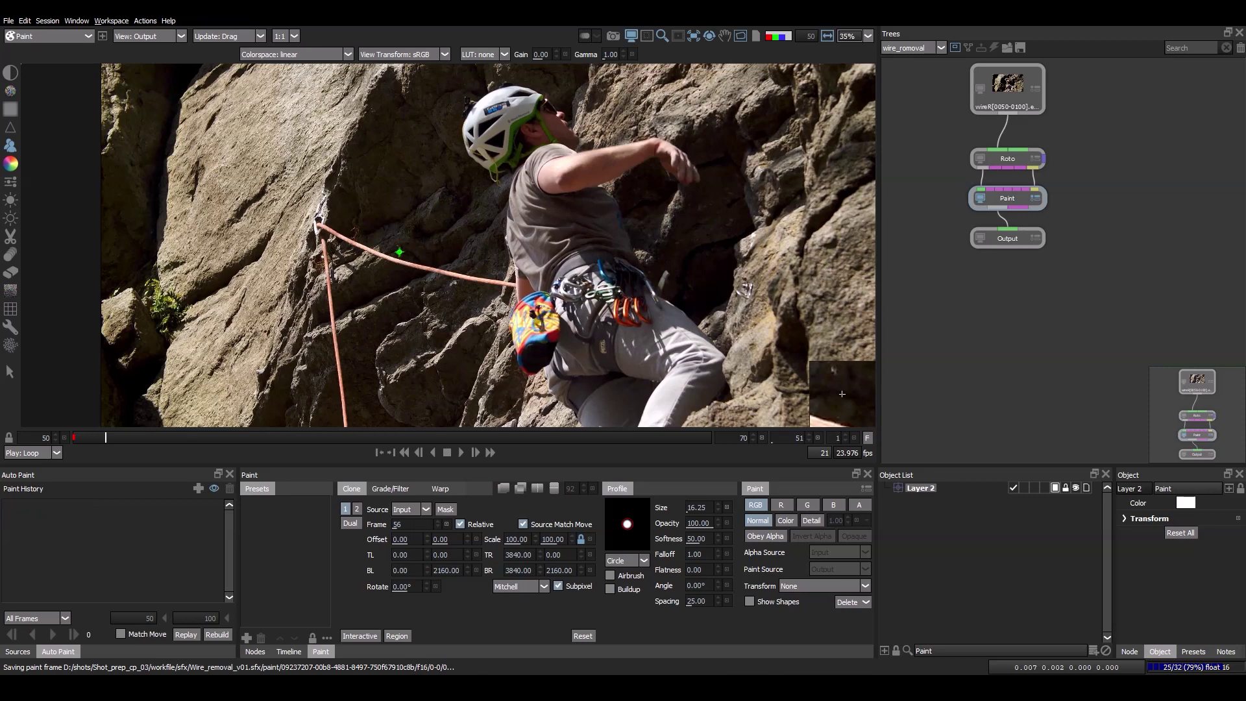
{"action": "scroll", "coordinate": [422, 279], "scroll_direction": "up", "scroll_amount": 3}
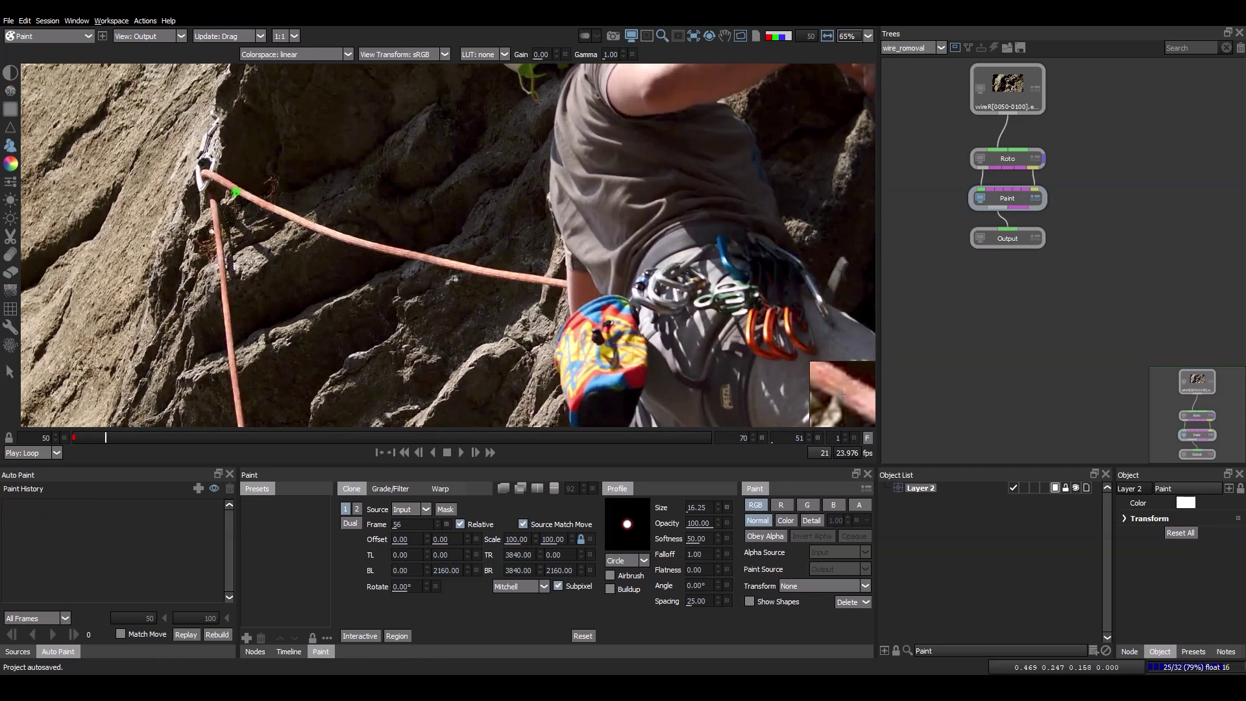
{"action": "scroll", "coordinate": [255, 196], "scroll_direction": "up", "scroll_amount": 3}
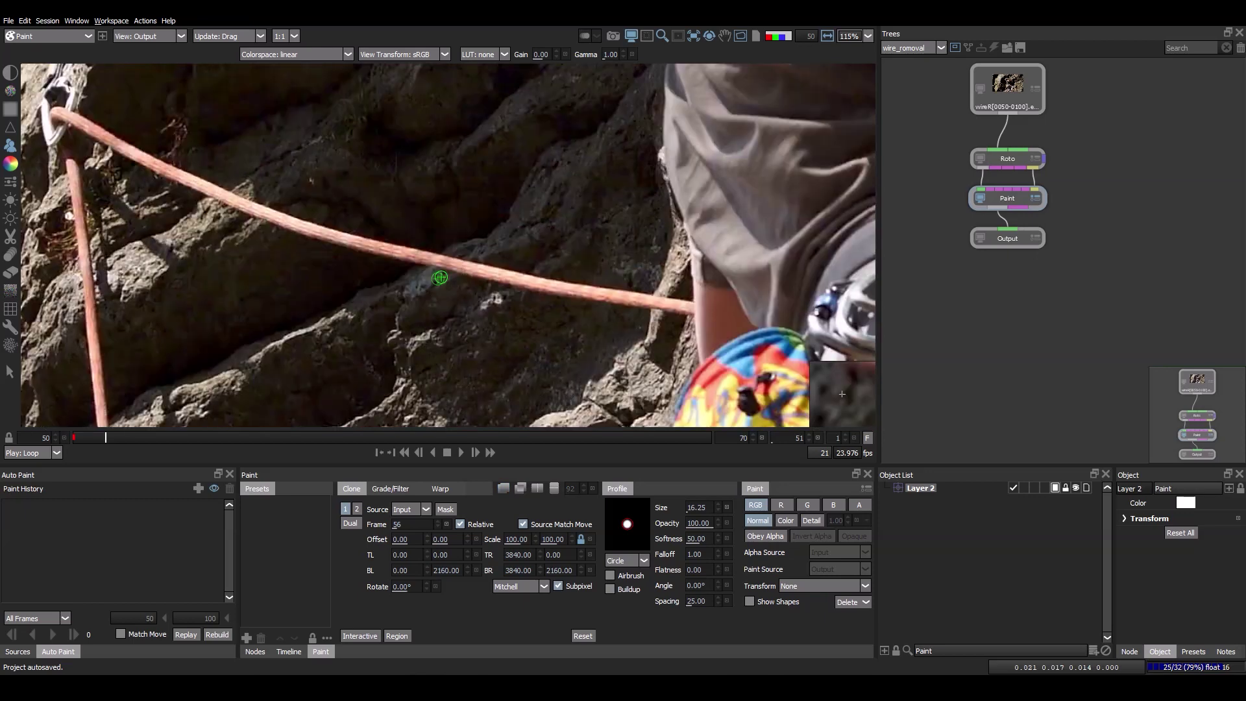
{"action": "scroll", "coordinate": [546, 303], "scroll_direction": "up", "scroll_amount": 2}
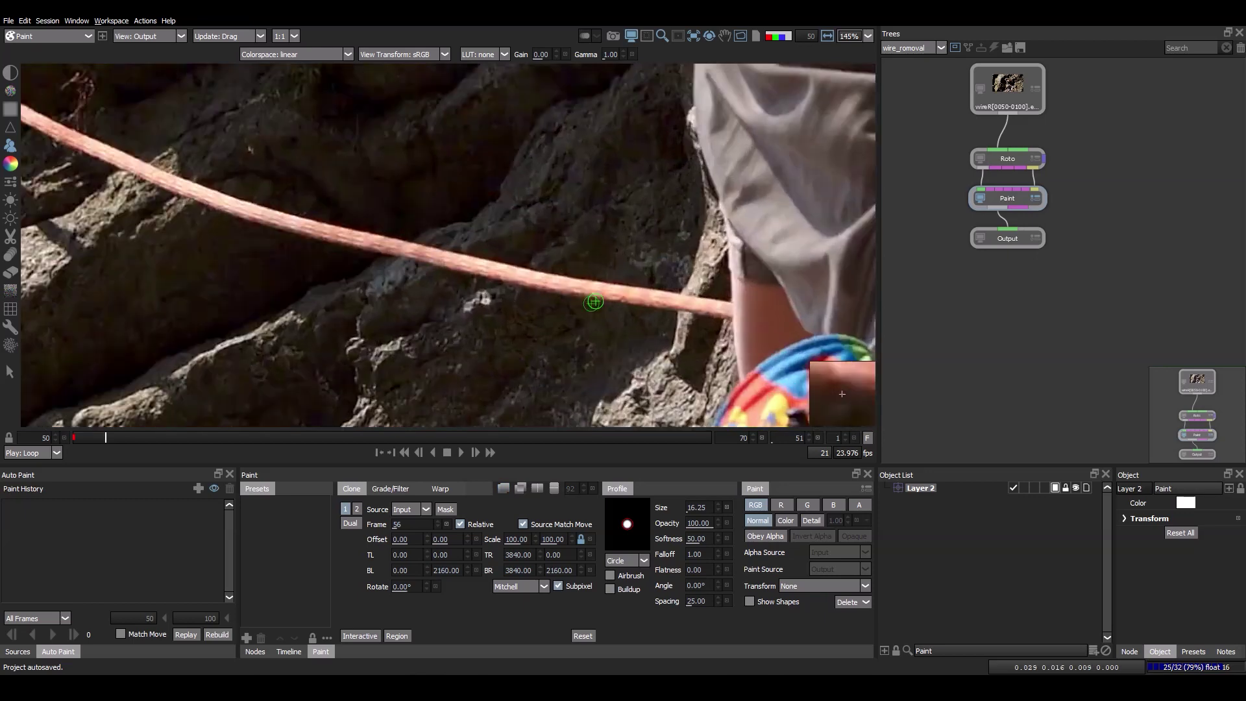
{"action": "left_click_drag", "start_coordinate": [594, 302], "coordinate": [567, 359]}
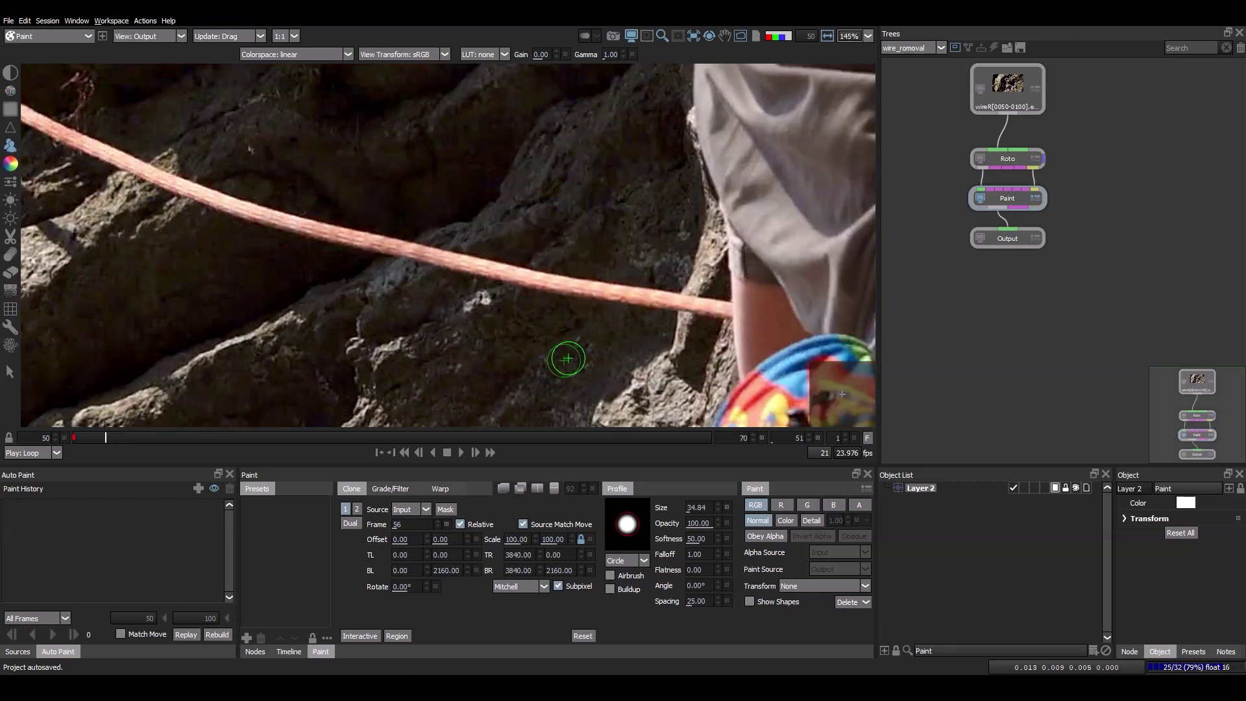
Clone out the diagonal rope near the hip and the anchor, plus the remaining pink segment.
{"action": "mouse_move", "coordinate": [639, 296]}
{"action": "left_mouse_down"}
{"action": "mouse_move", "coordinate": [351, 245]}
{"action": "mouse_move", "coordinate": [296, 220]}
{"action": "left_mouse_up"}
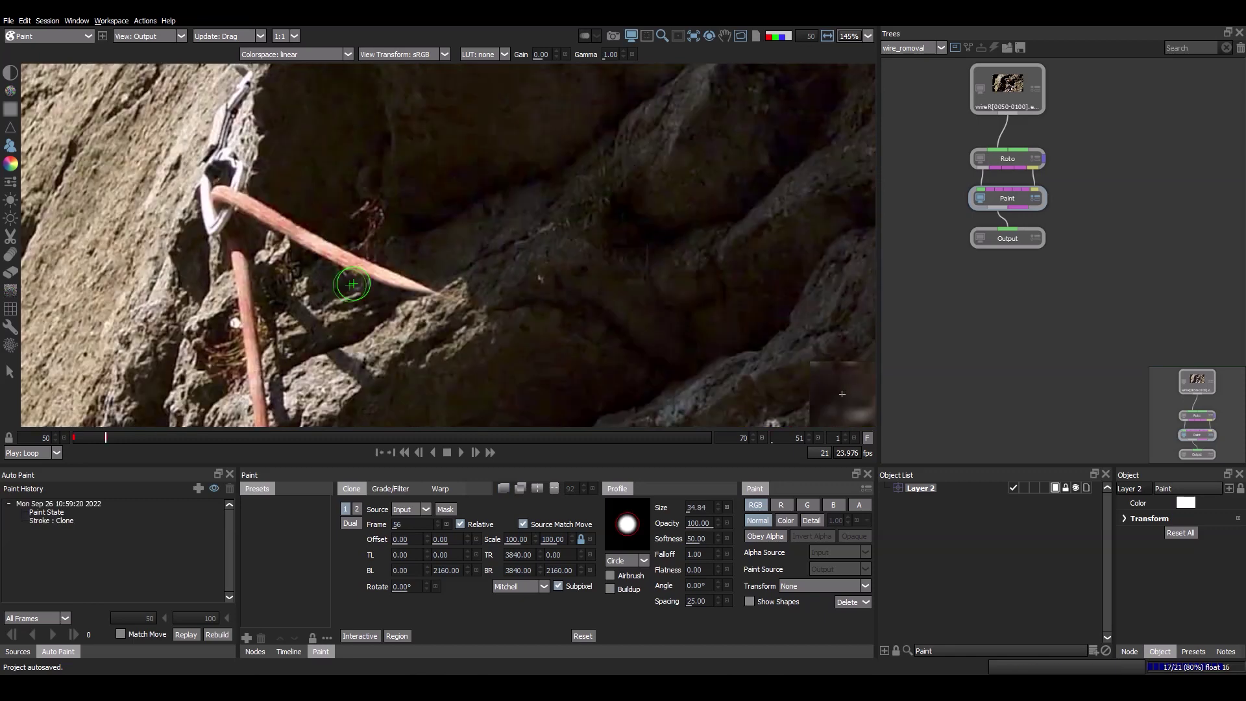
{"action": "left_click_drag", "start_coordinate": [431, 290], "coordinate": [318, 237]}
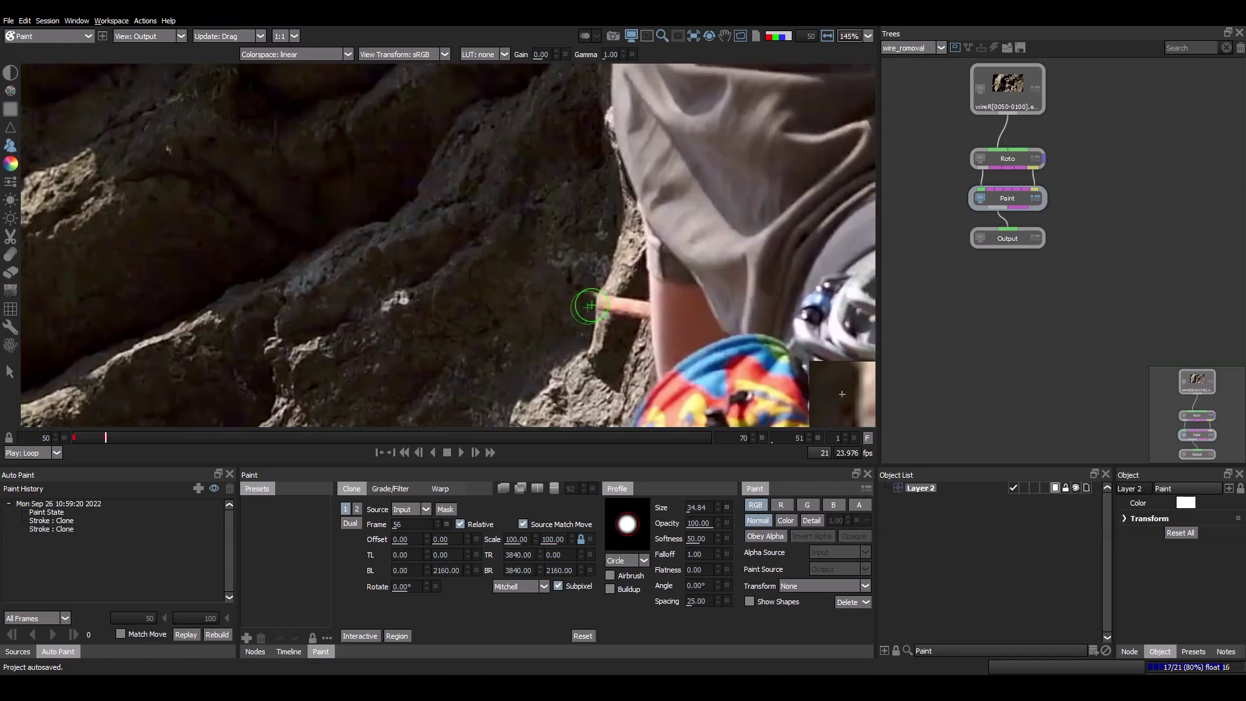
{"action": "left_click_drag", "start_coordinate": [590, 305], "coordinate": [636, 301]}
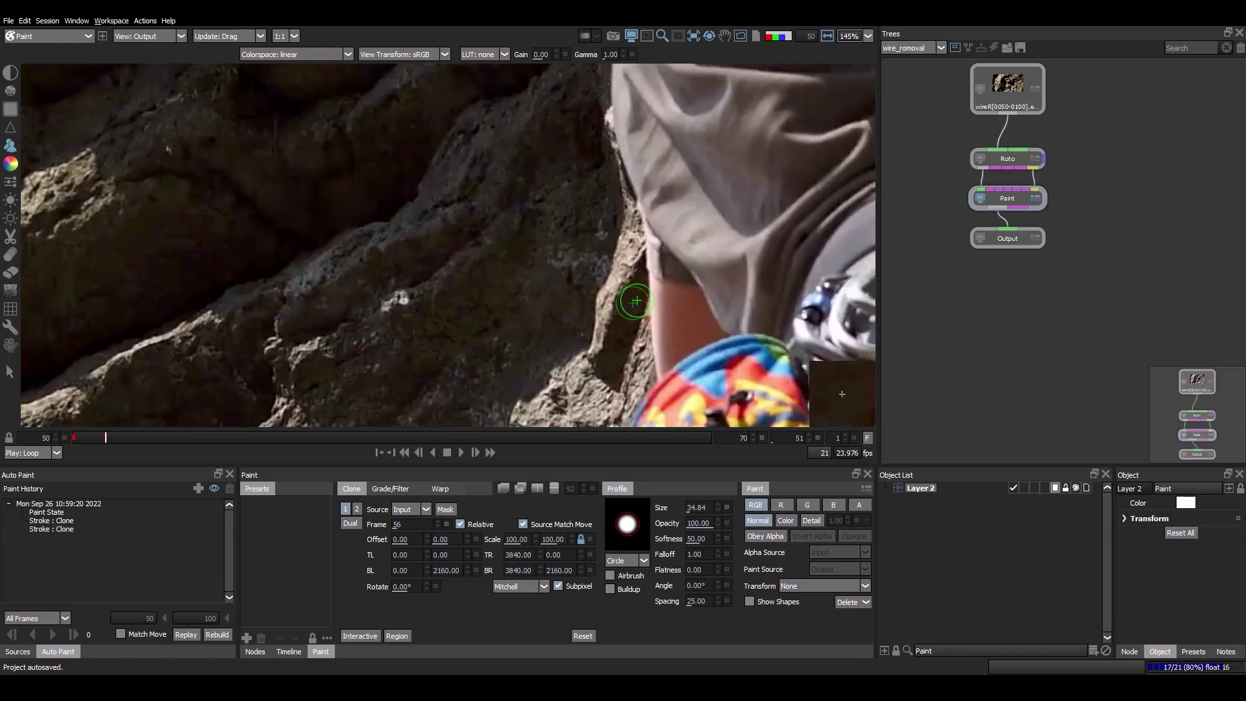
{"action": "scroll", "coordinate": [512, 248], "scroll_direction": "down", "scroll_amount": 3}
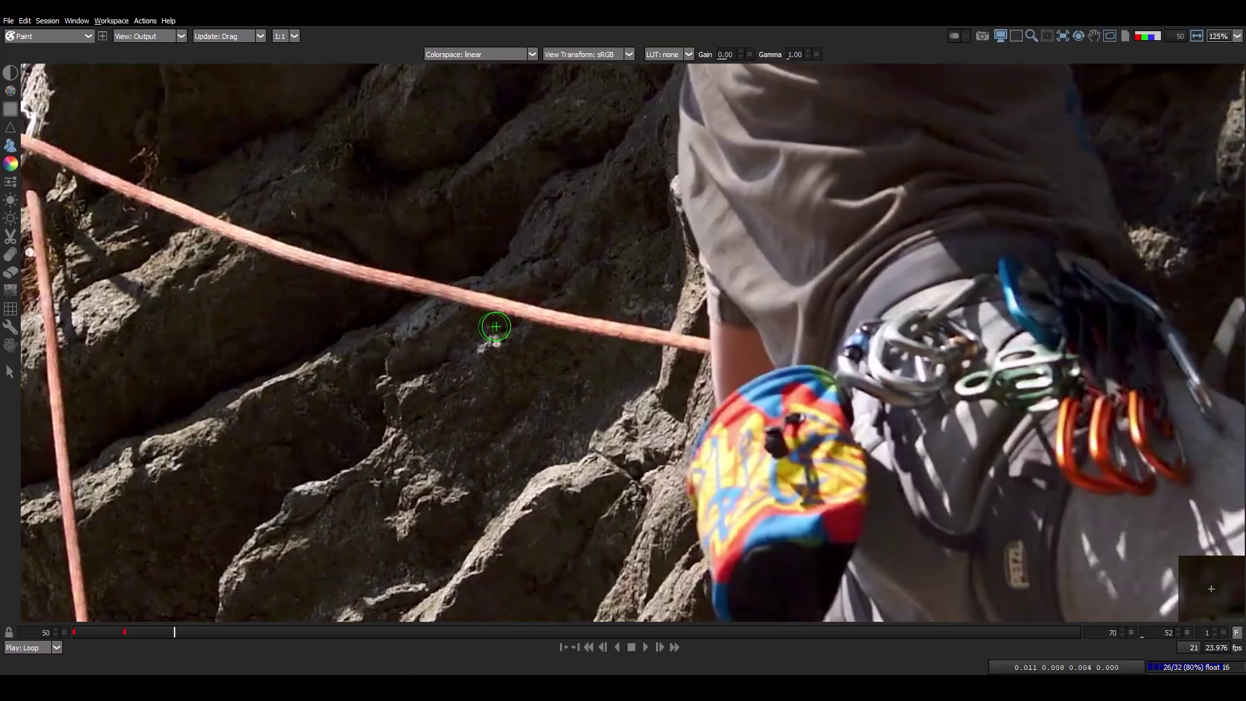
Clone out the rope across the rock on frame 52, redoing the last stroke after an undo.
{"action": "scroll", "coordinate": [560, 320], "scroll_direction": "up", "scroll_amount": 3}
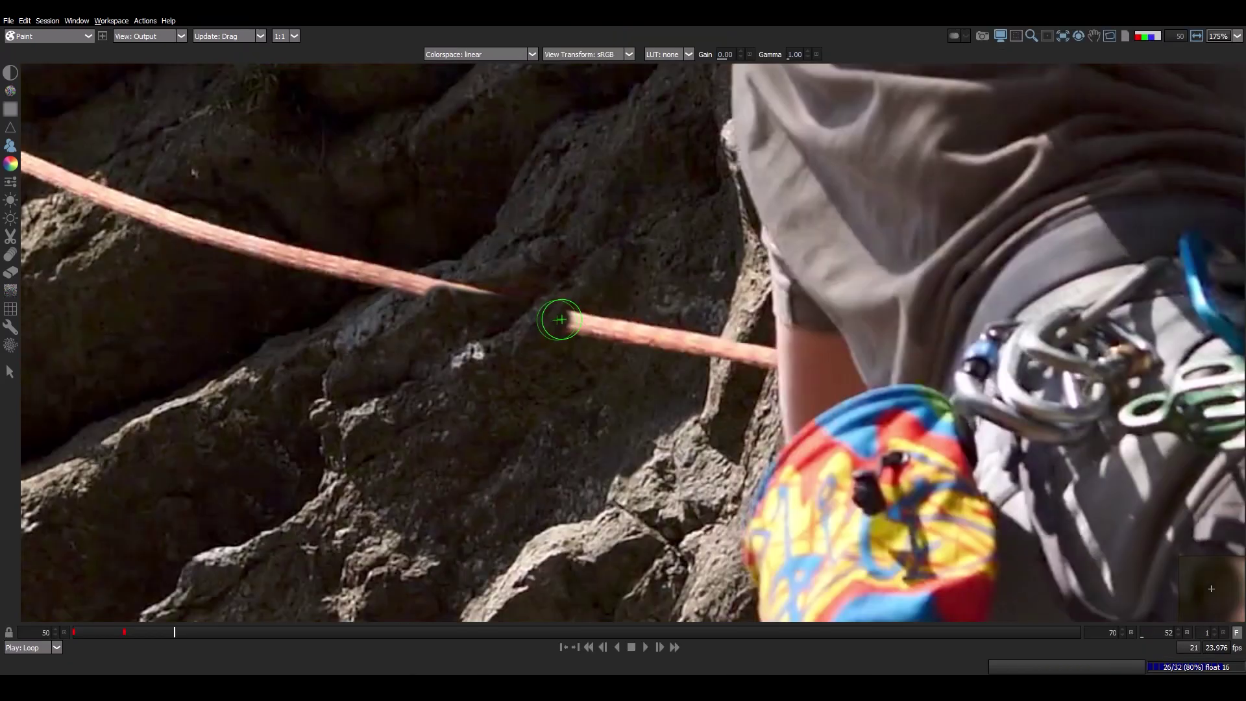
{"action": "left_click_drag", "start_coordinate": [560, 320], "coordinate": [551, 310]}
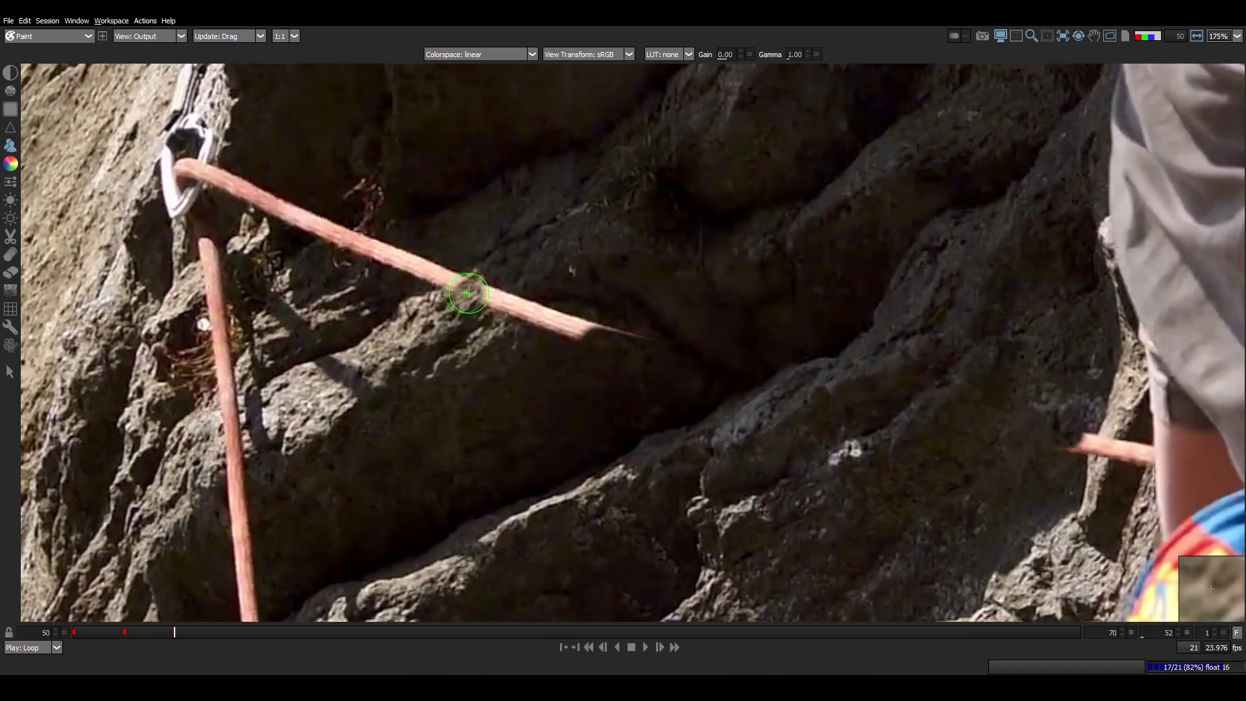
{"action": "left_click_drag", "start_coordinate": [468, 294], "coordinate": [448, 279]}
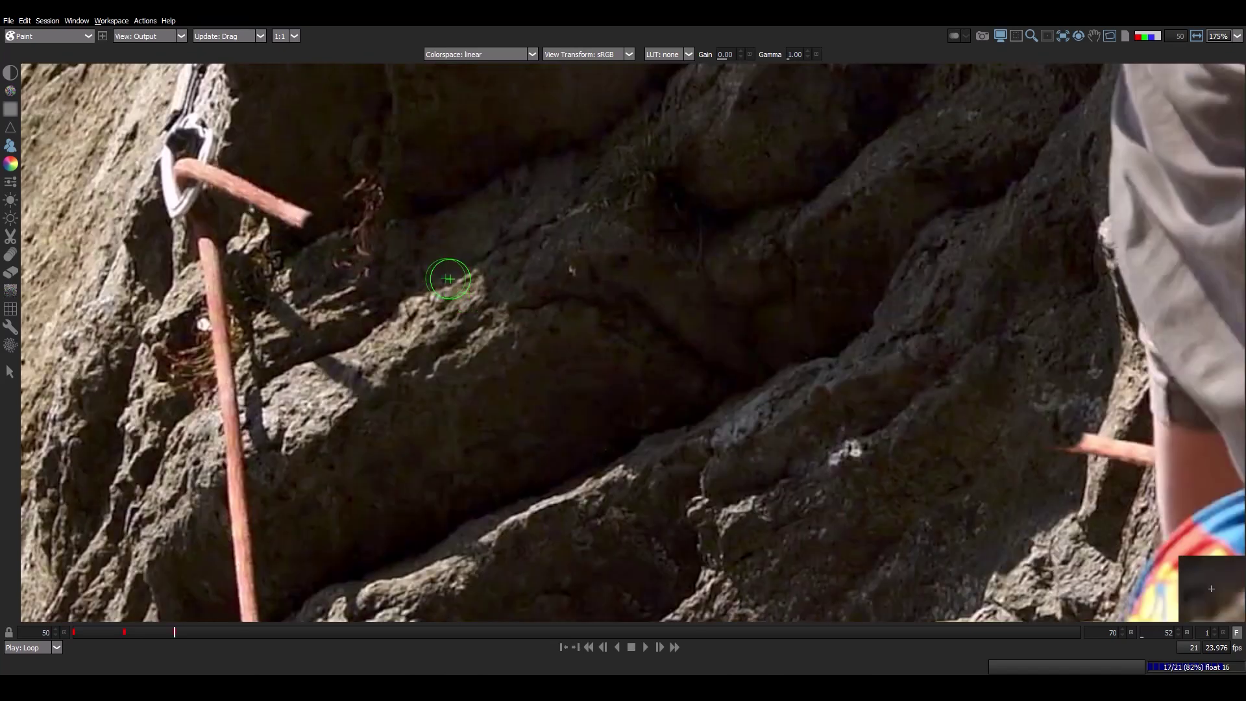
{"action": "key", "text": "ctrl+z"}
{"action": "mouse_move", "coordinate": [303, 225]}
{"action": "left_mouse_down"}
{"action": "mouse_move", "coordinate": [279, 208]}
{"action": "mouse_move", "coordinate": [310, 197]}
{"action": "mouse_move", "coordinate": [254, 171]}
{"action": "left_mouse_up"}
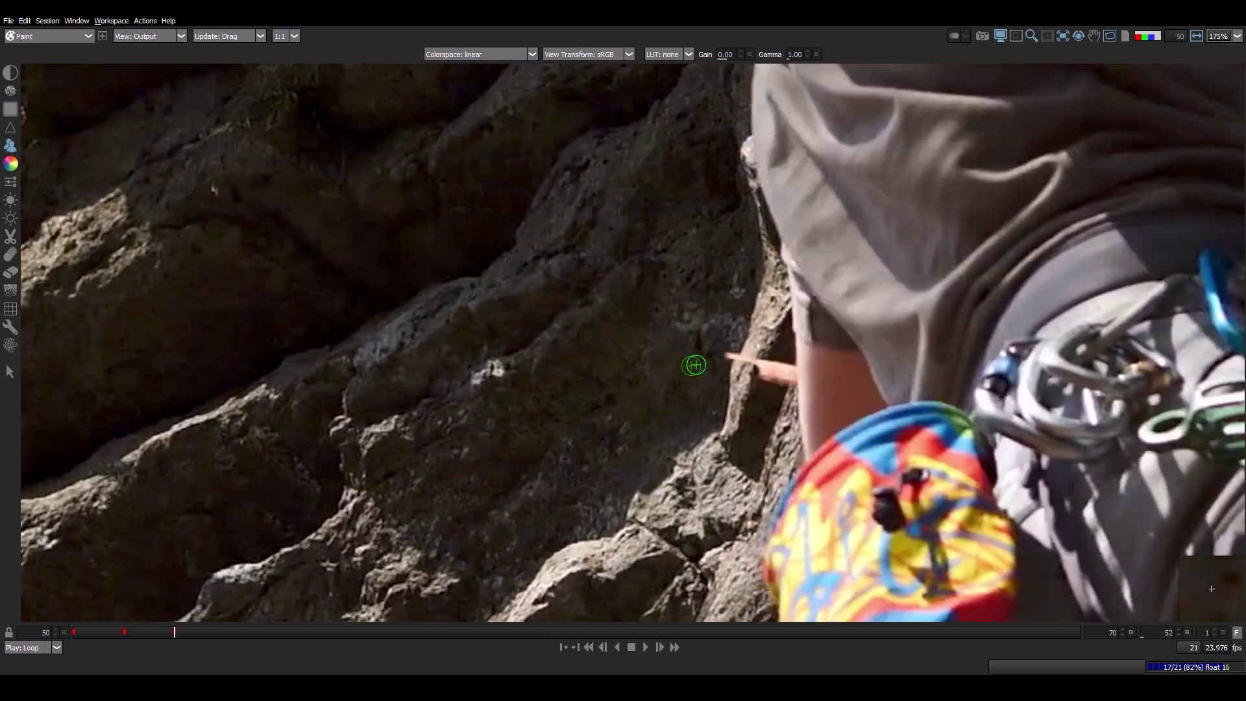
Cover the pink streak beside the climber's hand with rock, then advance to frame 53.
{"action": "left_click_drag", "start_coordinate": [694, 364], "coordinate": [779, 387]}
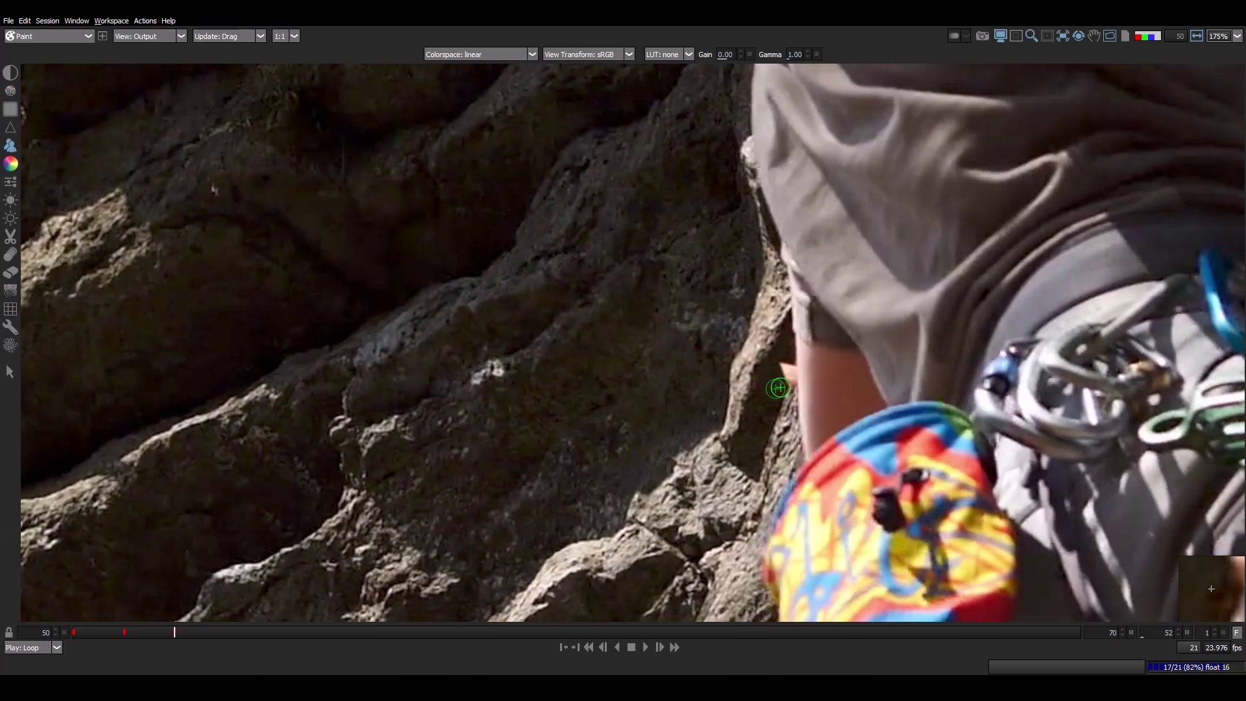
{"action": "scroll", "coordinate": [785, 368], "scroll_direction": "down", "scroll_amount": 4}
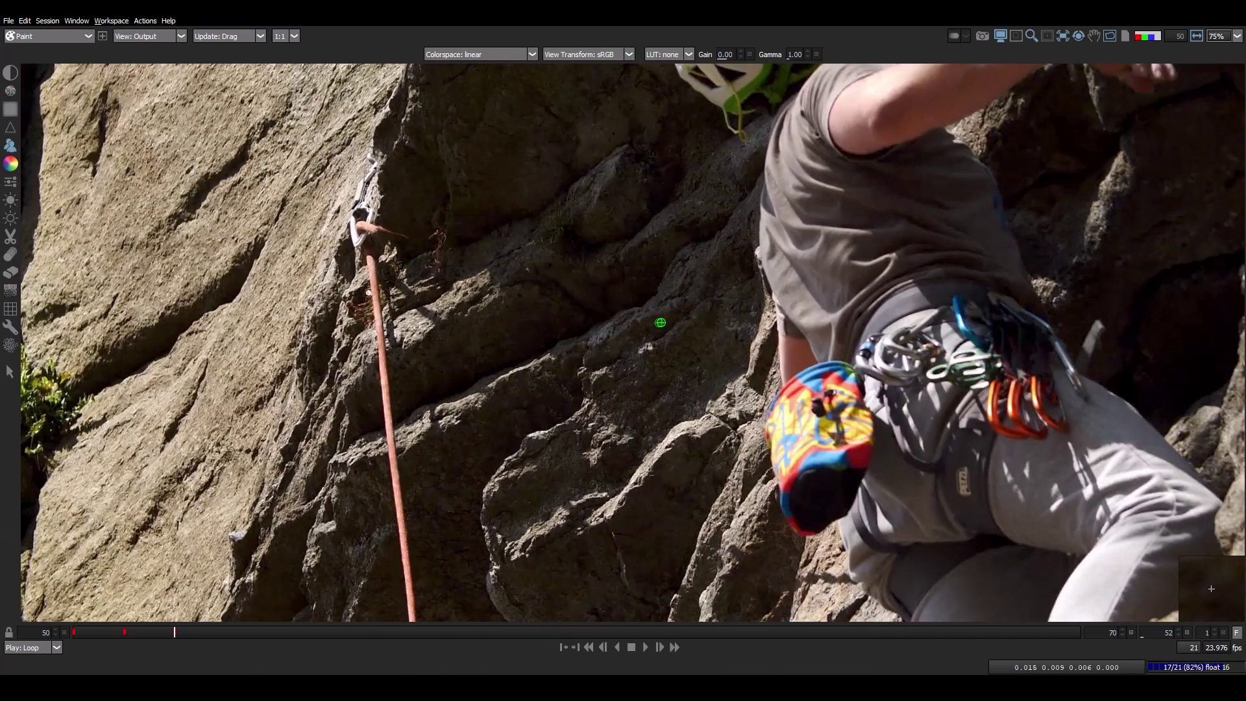
{"action": "key", "text": "Right"}
Restore the full panel layout and set the clone source frame to 56.
{"action": "scroll", "coordinate": [564, 301], "scroll_direction": "up", "scroll_amount": 2}
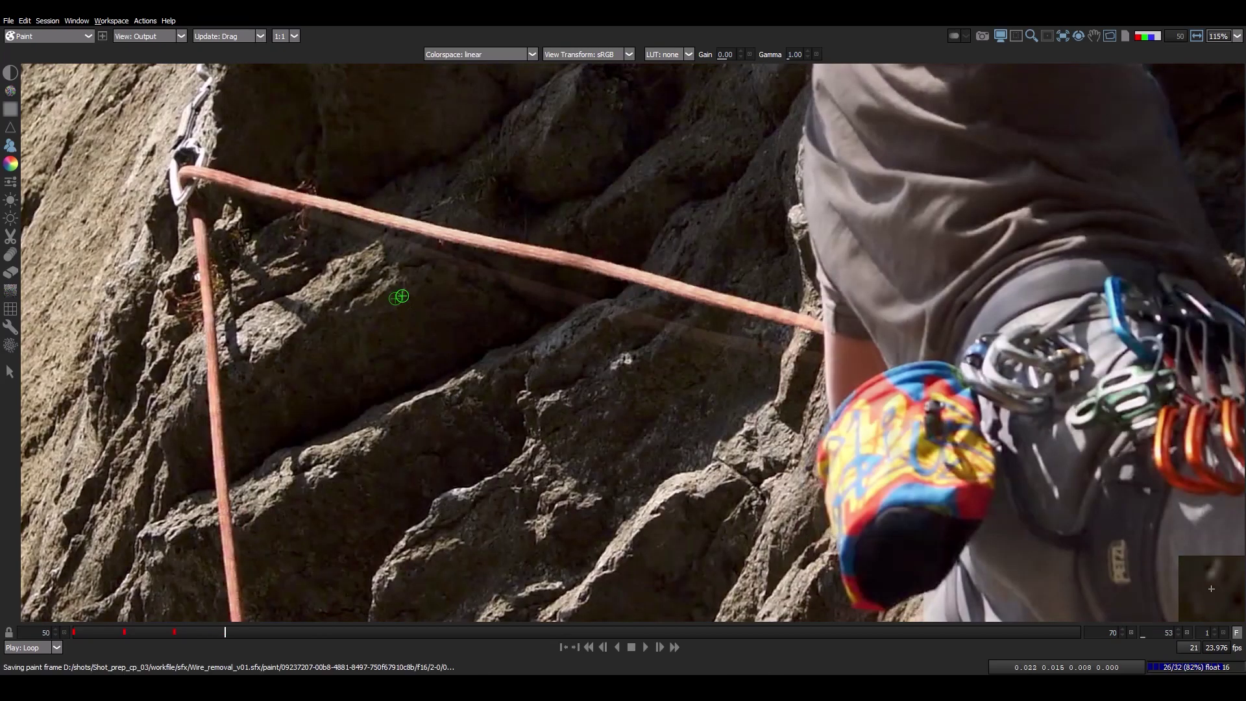
{"action": "key", "text": "grave"}
{"action": "left_click", "coordinate": [419, 523]}
{"action": "type", "text": "5"}
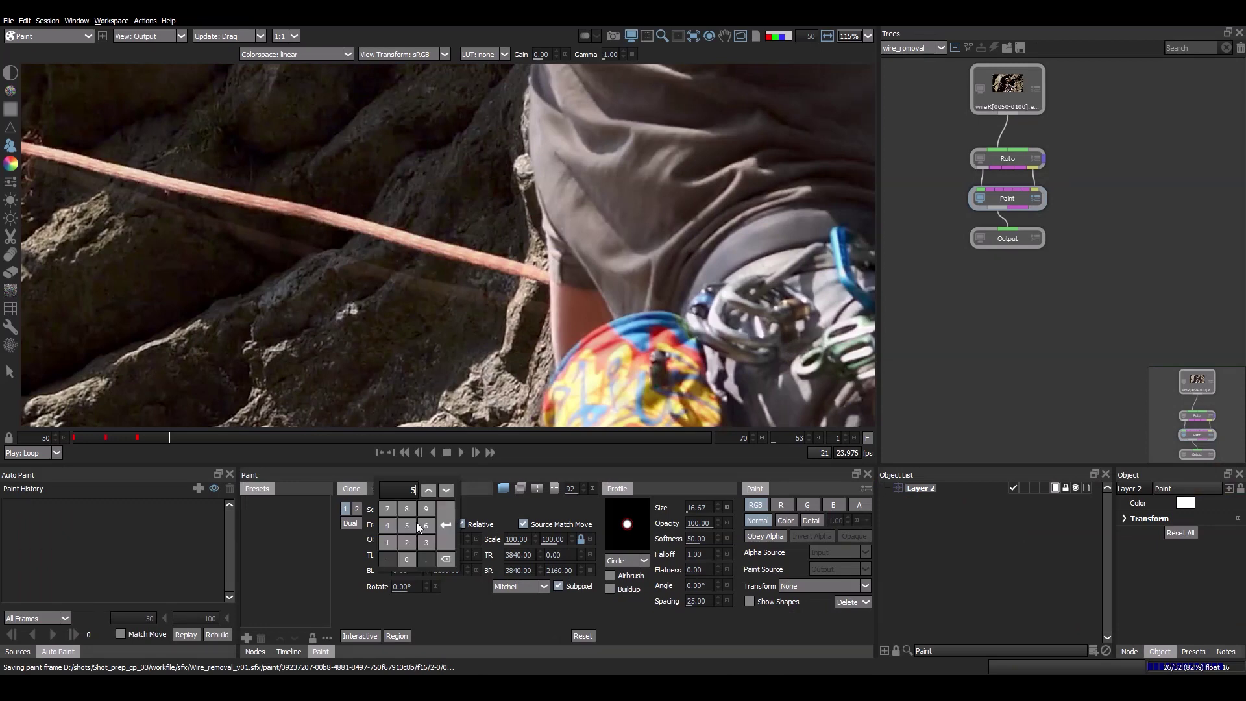
{"action": "type", "text": "6"}
{"action": "key", "text": "Return"}
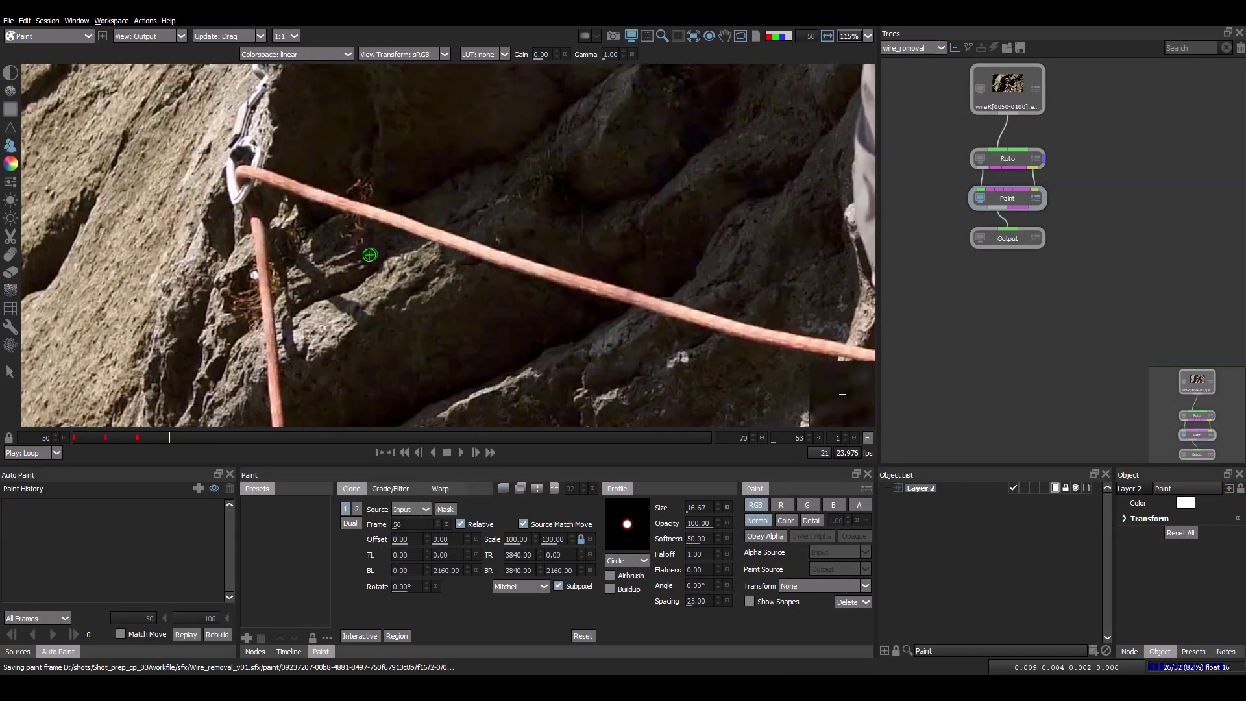
{"action": "left_click", "coordinate": [410, 524]}
{"action": "type", "text": "7"}
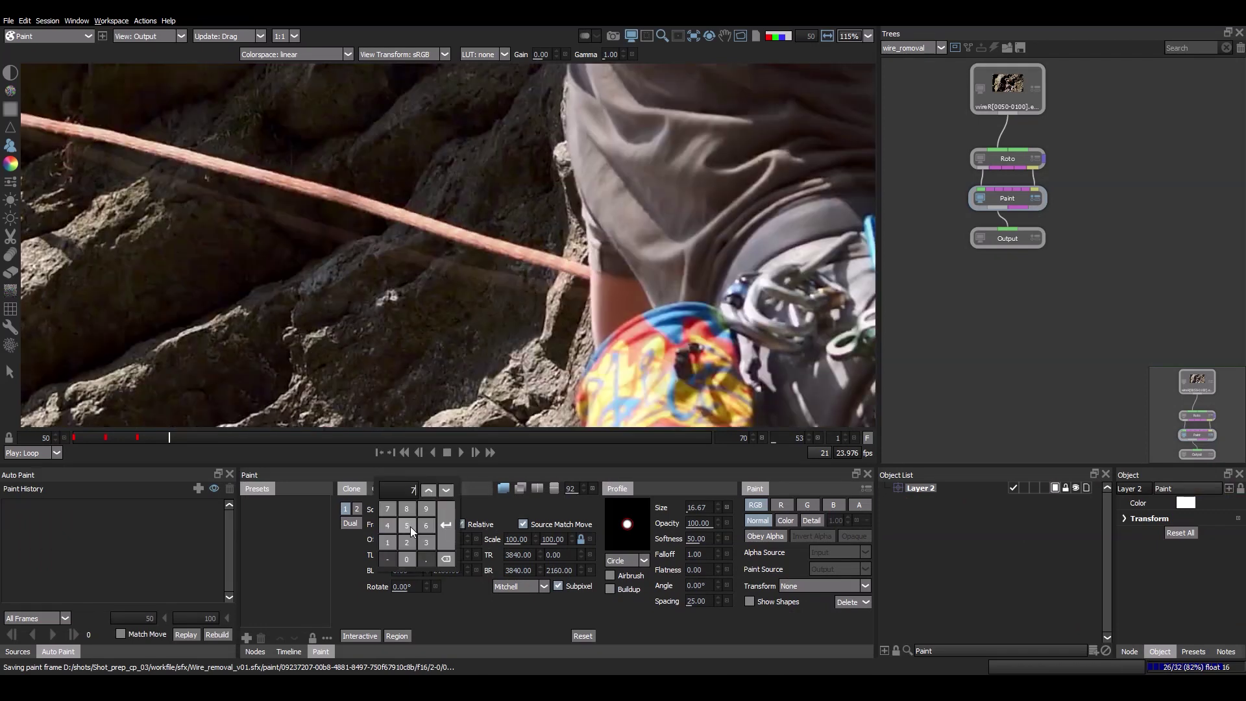
{"action": "type", "text": "0"}
{"action": "key", "text": "Return"}
{"action": "left_click", "coordinate": [409, 524]}
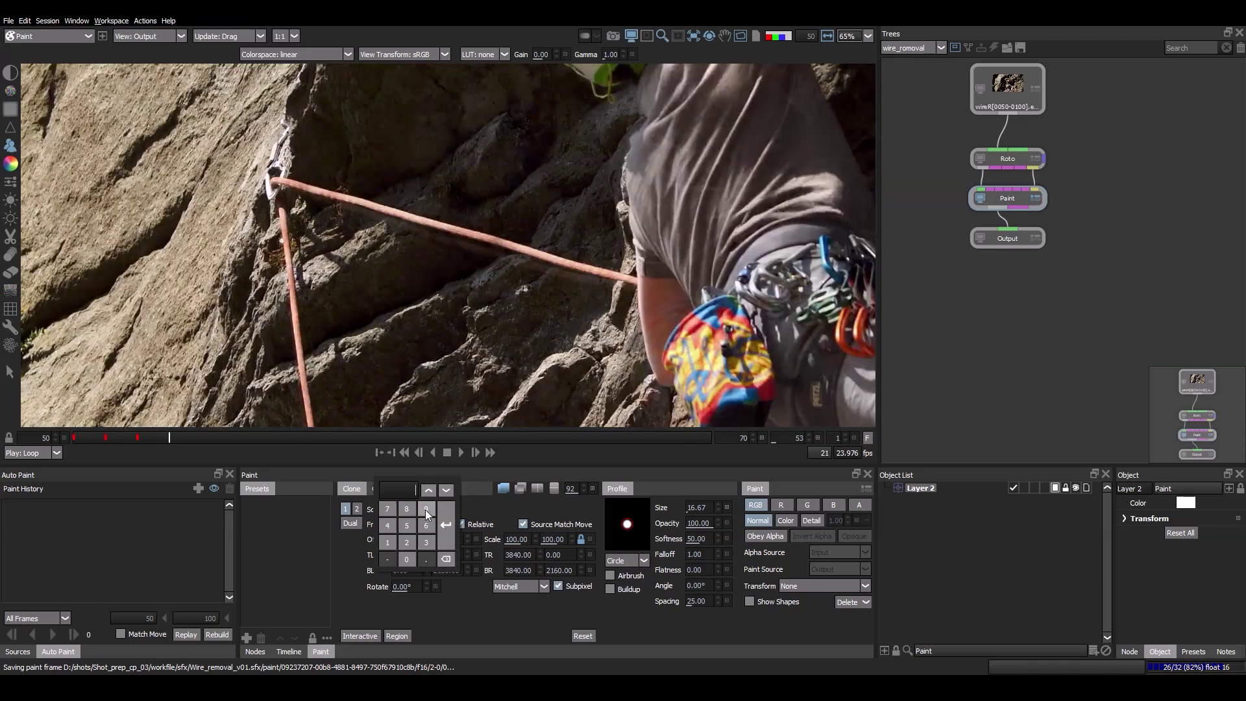
{"action": "type", "text": "56"}
{"action": "key", "text": "Return"}
Clone out the rope on frame 53 from the shadowed spot toward the anchor.
{"action": "scroll", "coordinate": [498, 259], "scroll_direction": "up", "scroll_amount": 3}
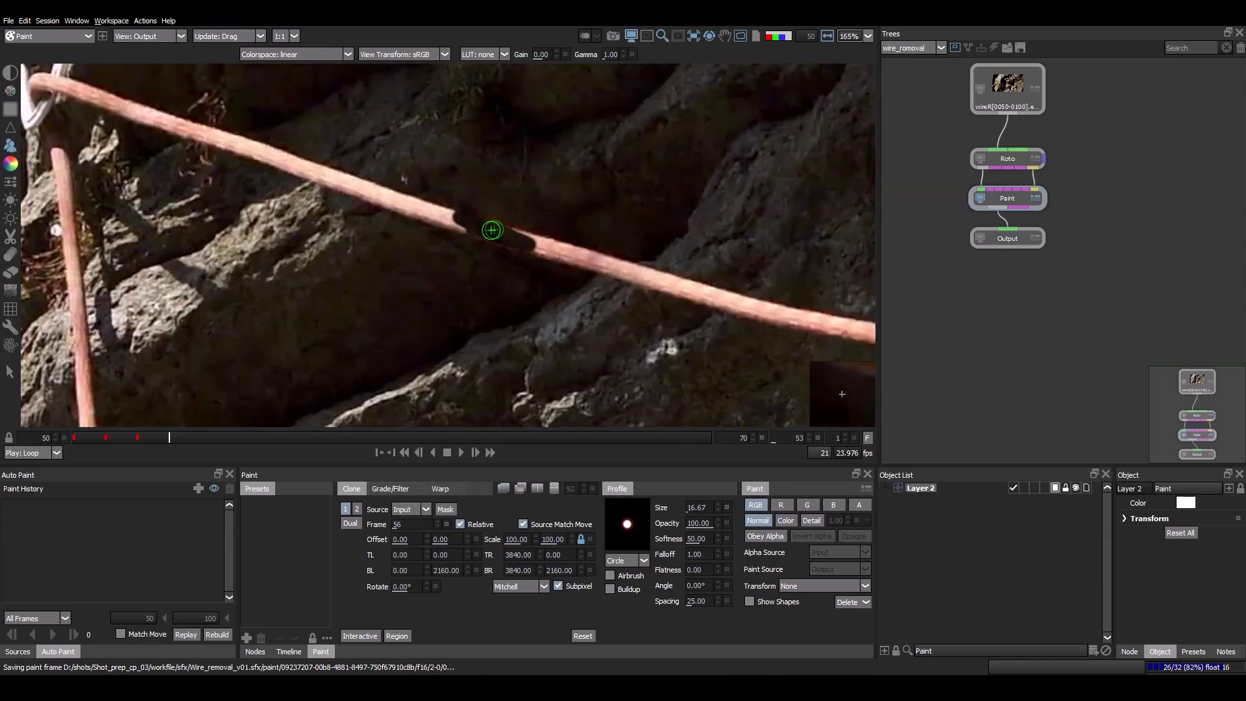
{"action": "mouse_move", "coordinate": [492, 230]}
{"action": "left_mouse_down"}
{"action": "mouse_move", "coordinate": [520, 241]}
{"action": "mouse_move", "coordinate": [409, 232]}
{"action": "mouse_move", "coordinate": [683, 301]}
{"action": "left_mouse_up"}
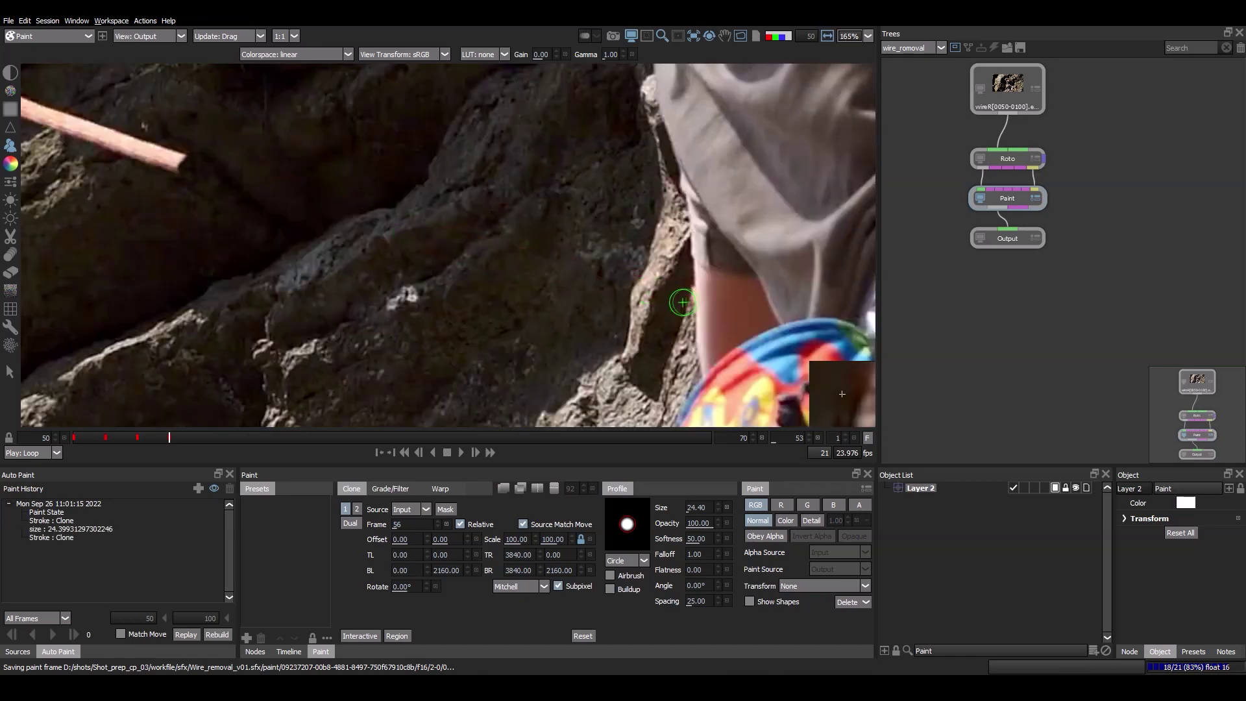
{"action": "left_click_drag", "start_coordinate": [596, 277], "coordinate": [387, 210]}
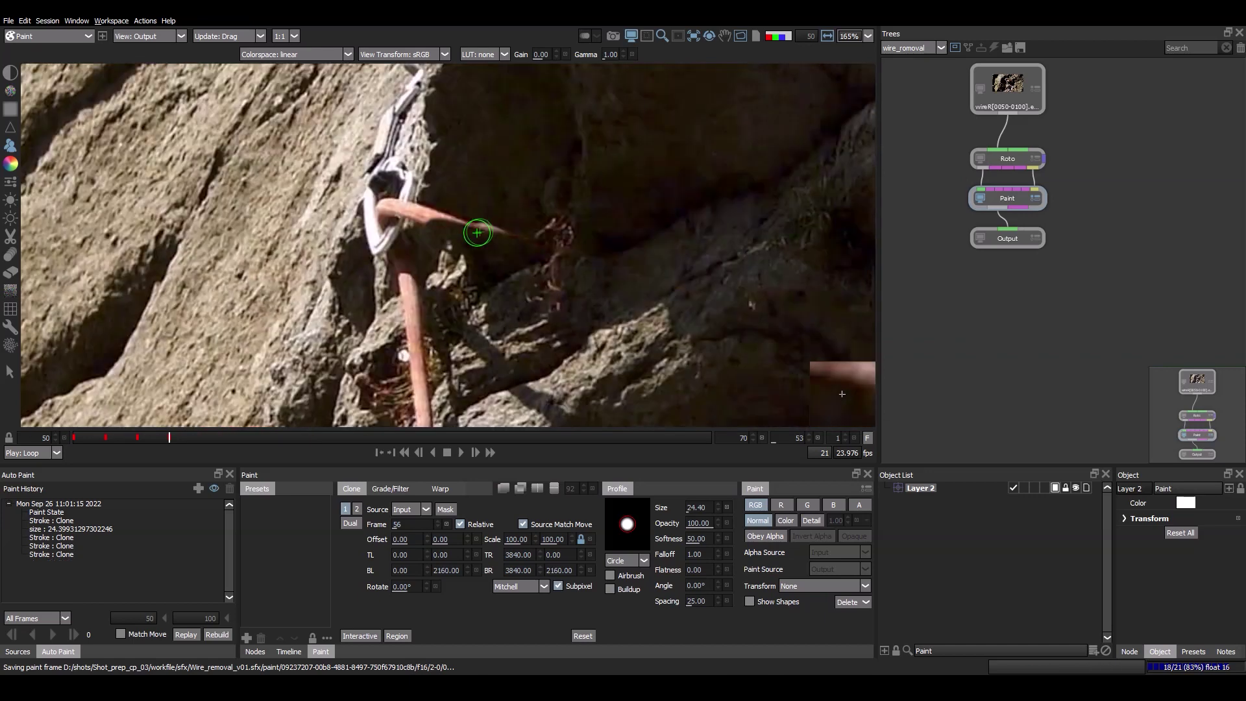
{"action": "scroll", "coordinate": [581, 269], "scroll_direction": "down", "scroll_amount": 2}
{"action": "scroll", "coordinate": [446, 234], "scroll_direction": "down", "scroll_amount": 1}
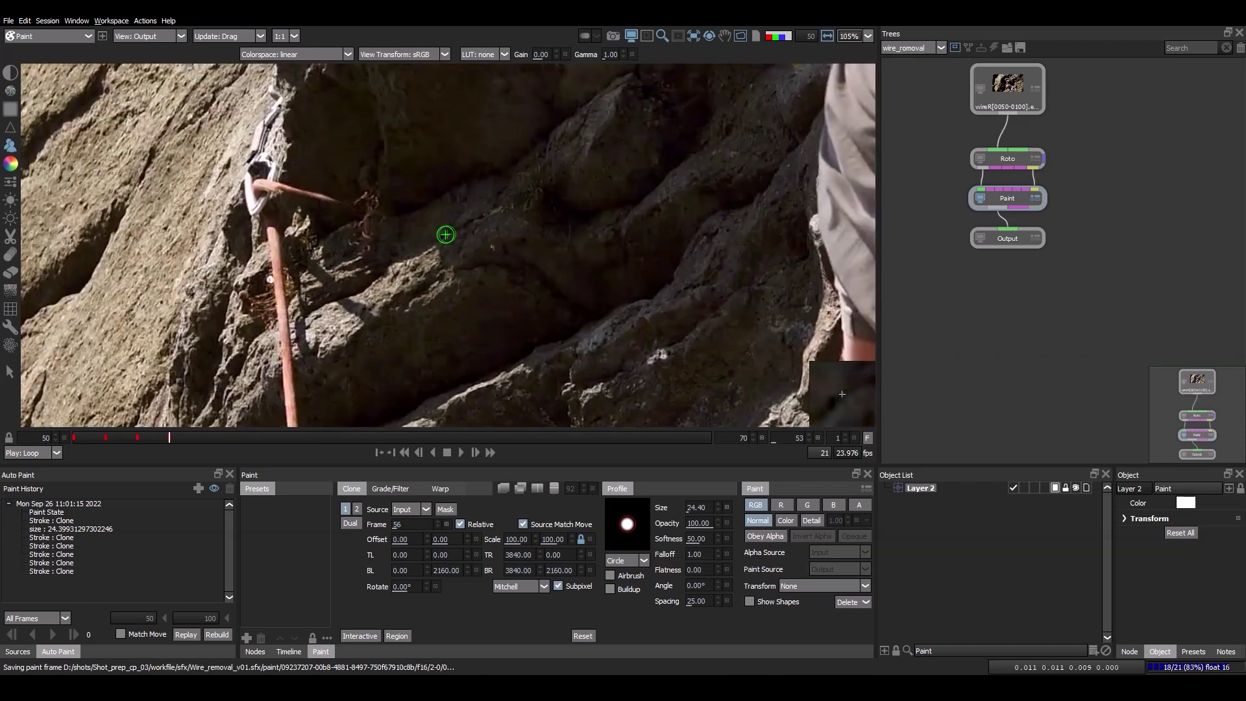
Step back and forth between frames 51 and 53 to review the painted result.
{"action": "key", "text": "Right"}
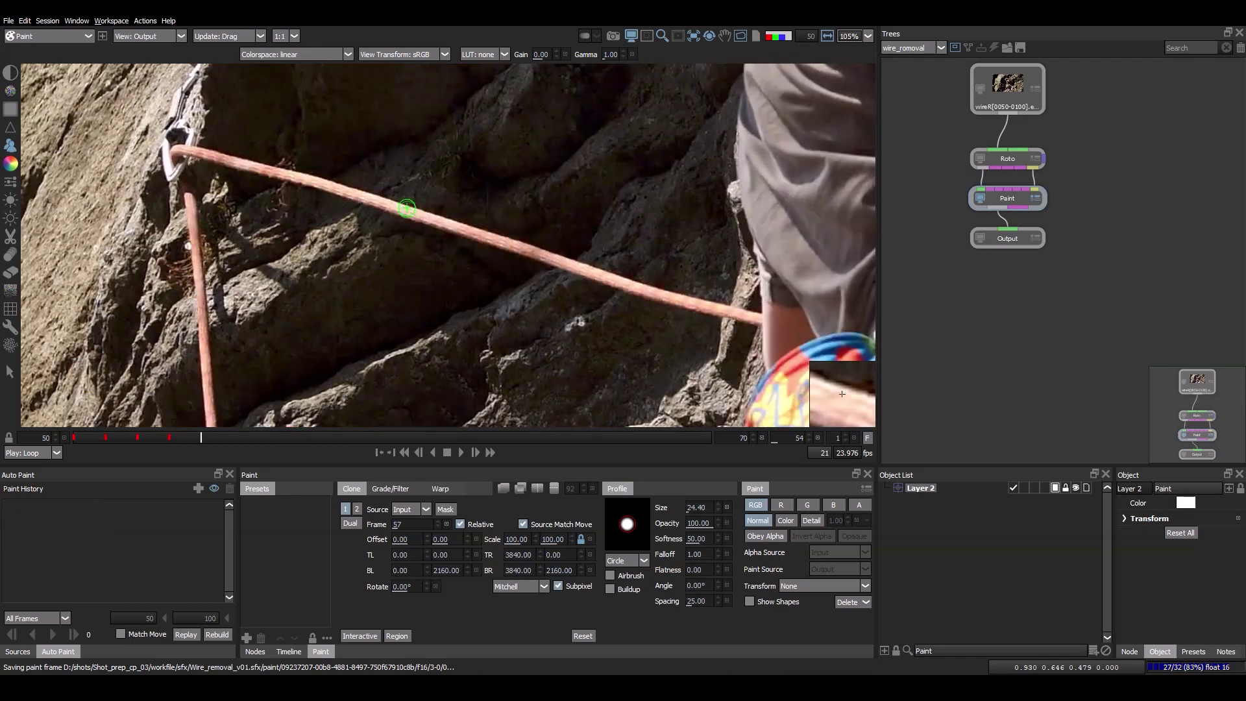
{"action": "scroll", "coordinate": [510, 248], "scroll_direction": "down", "scroll_amount": 2}
{"action": "scroll", "coordinate": [534, 253], "scroll_direction": "down", "scroll_amount": 2}
{"action": "key", "text": "Left"}
{"action": "key", "text": "Left"}
{"action": "key", "text": "Left"}
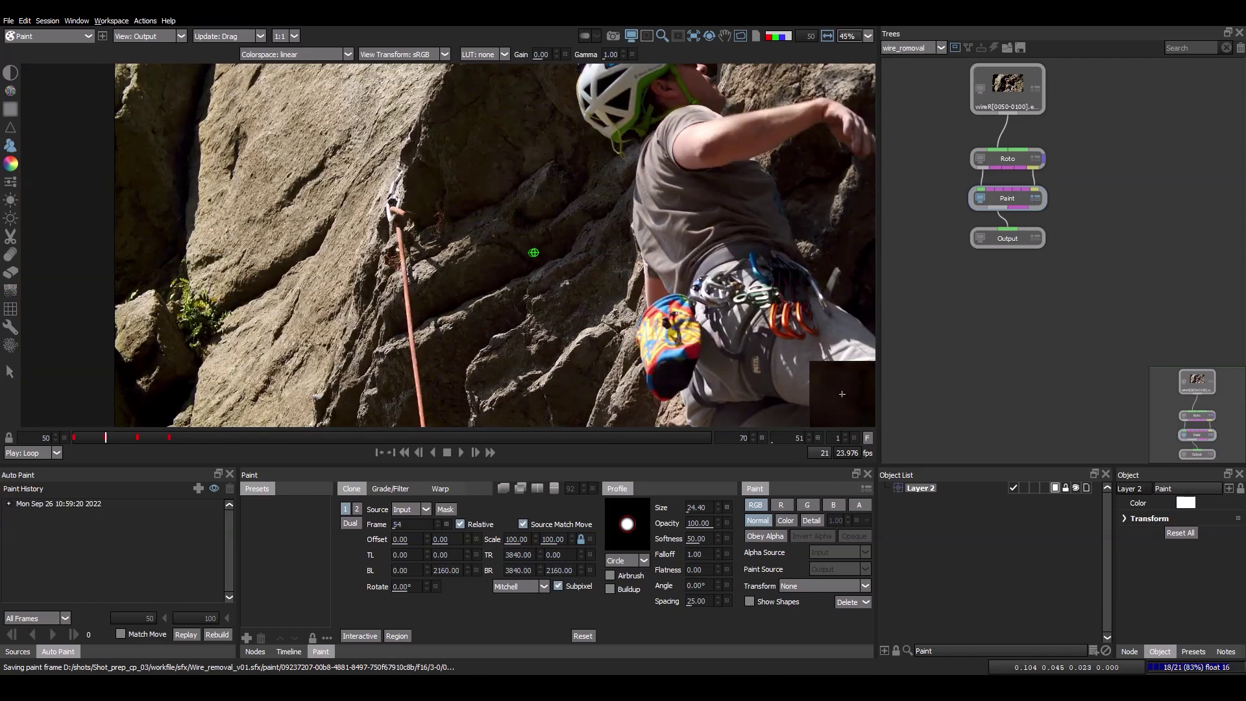
{"action": "key", "text": "Right"}
{"action": "key", "text": "Right"}
{"action": "scroll", "coordinate": [534, 253], "scroll_direction": "down", "scroll_amount": 1}
{"action": "key", "text": "Left"}
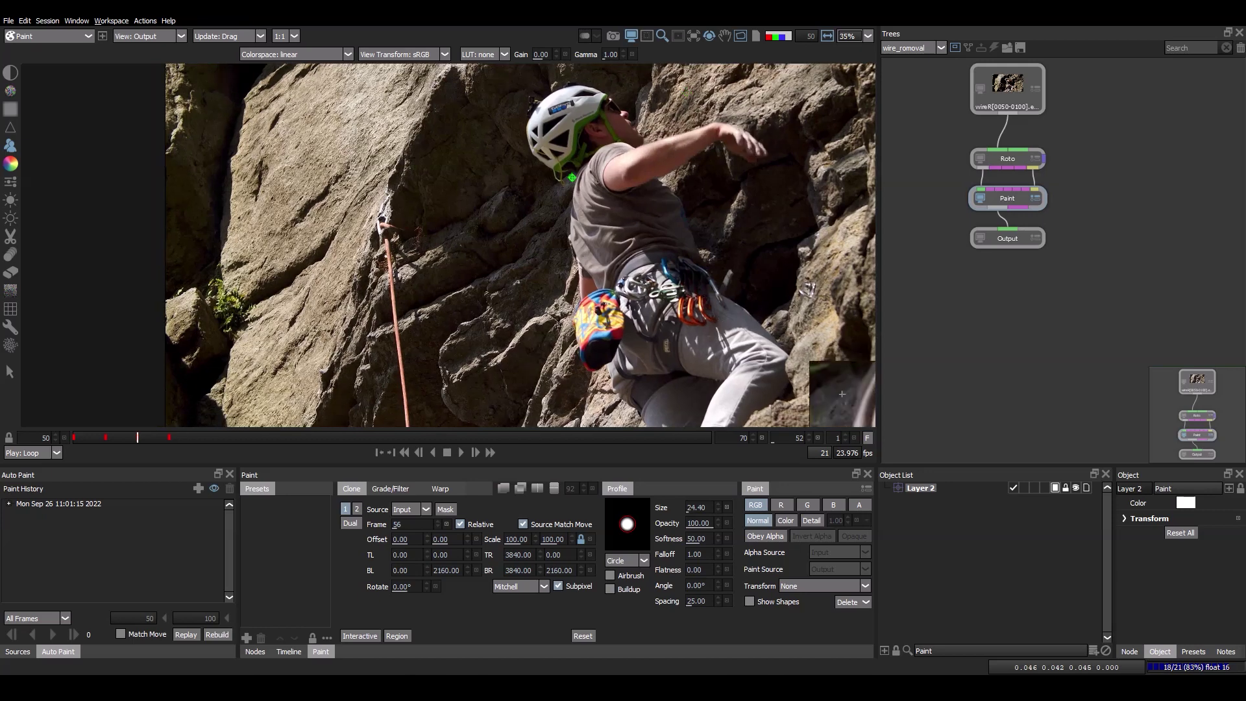
{"action": "scroll", "coordinate": [572, 177], "scroll_direction": "up", "scroll_amount": 2}
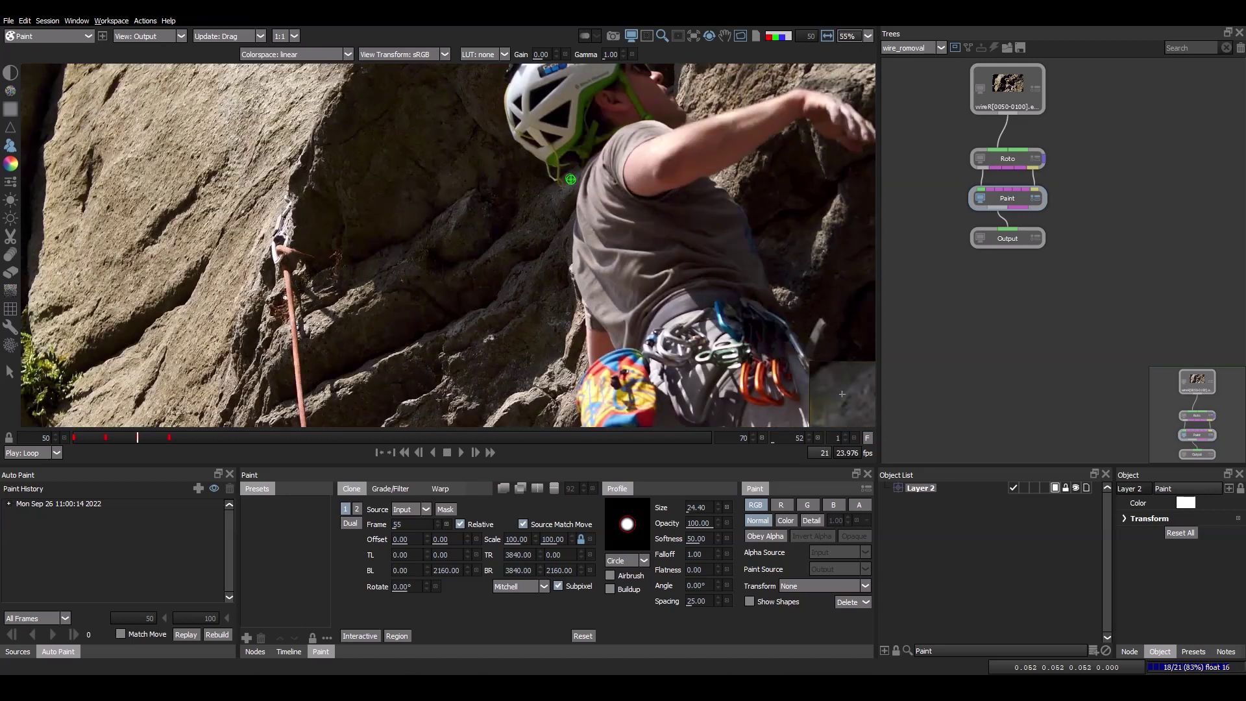
{"action": "key", "text": "Left"}
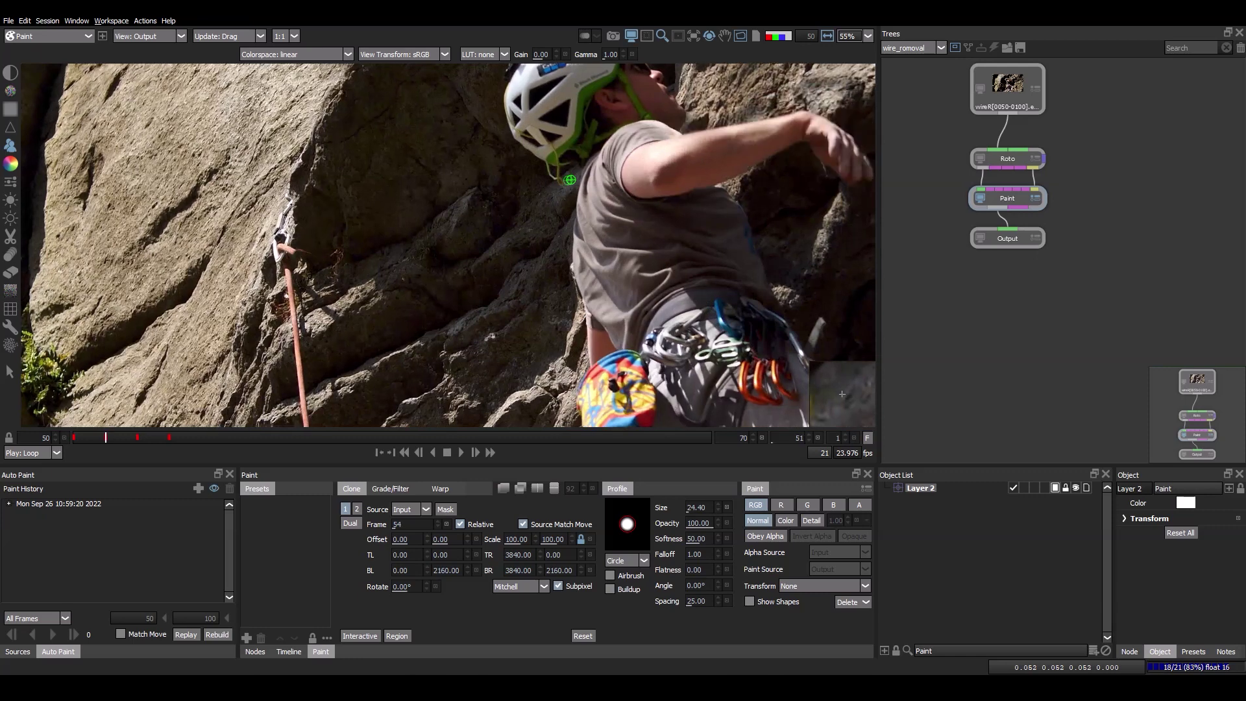
{"action": "key", "text": "Right"}
{"action": "key", "text": "Right"}
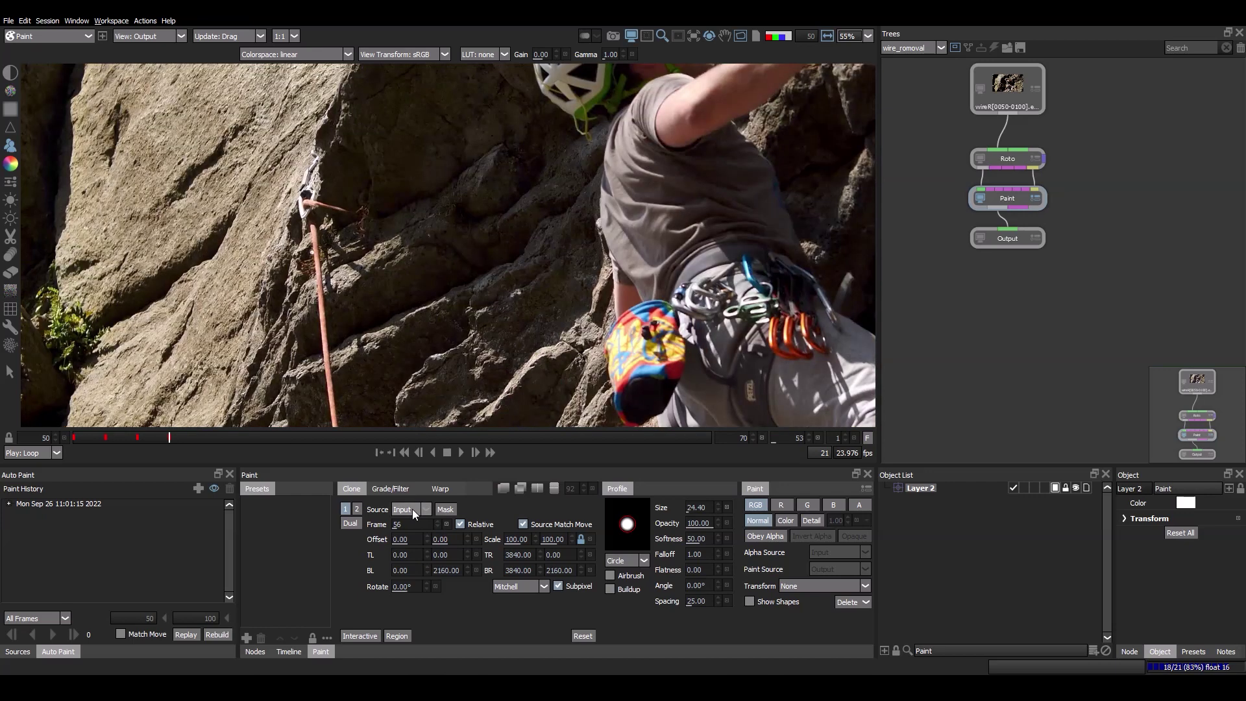
Move to frame 54 and set the clone source frame to 50.
{"action": "left_click", "coordinate": [187, 438]}
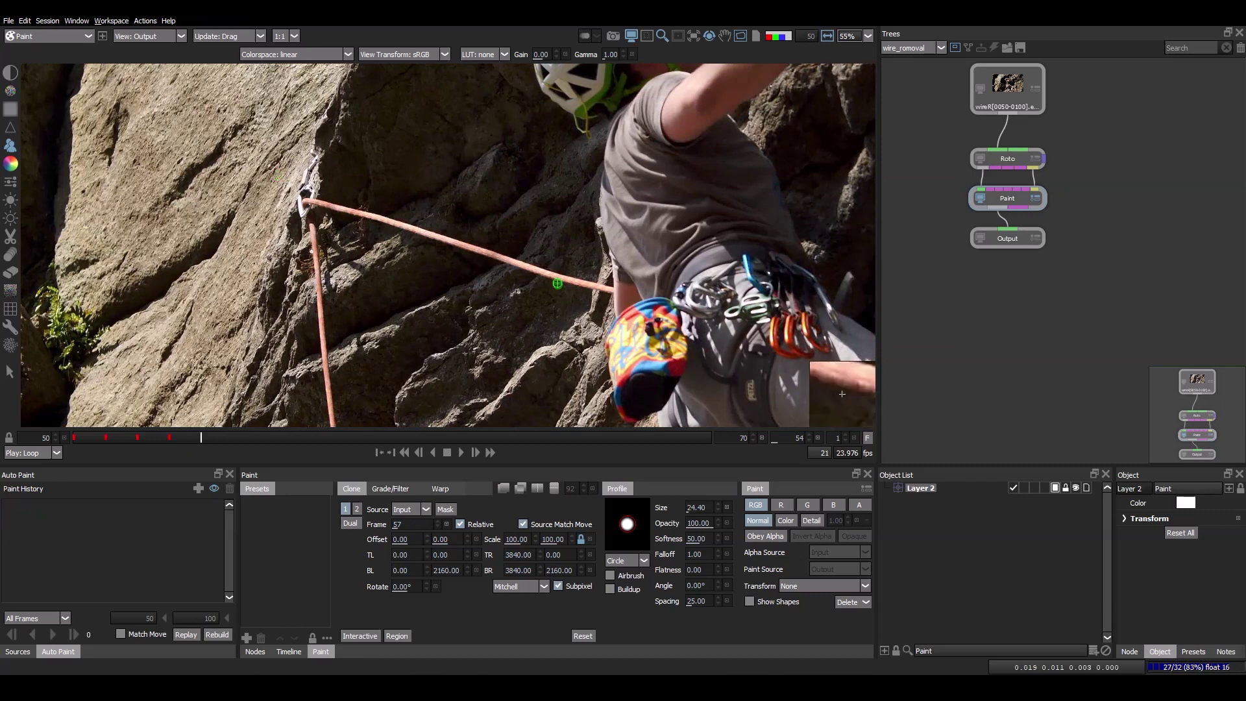
{"action": "left_click", "coordinate": [100, 442]}
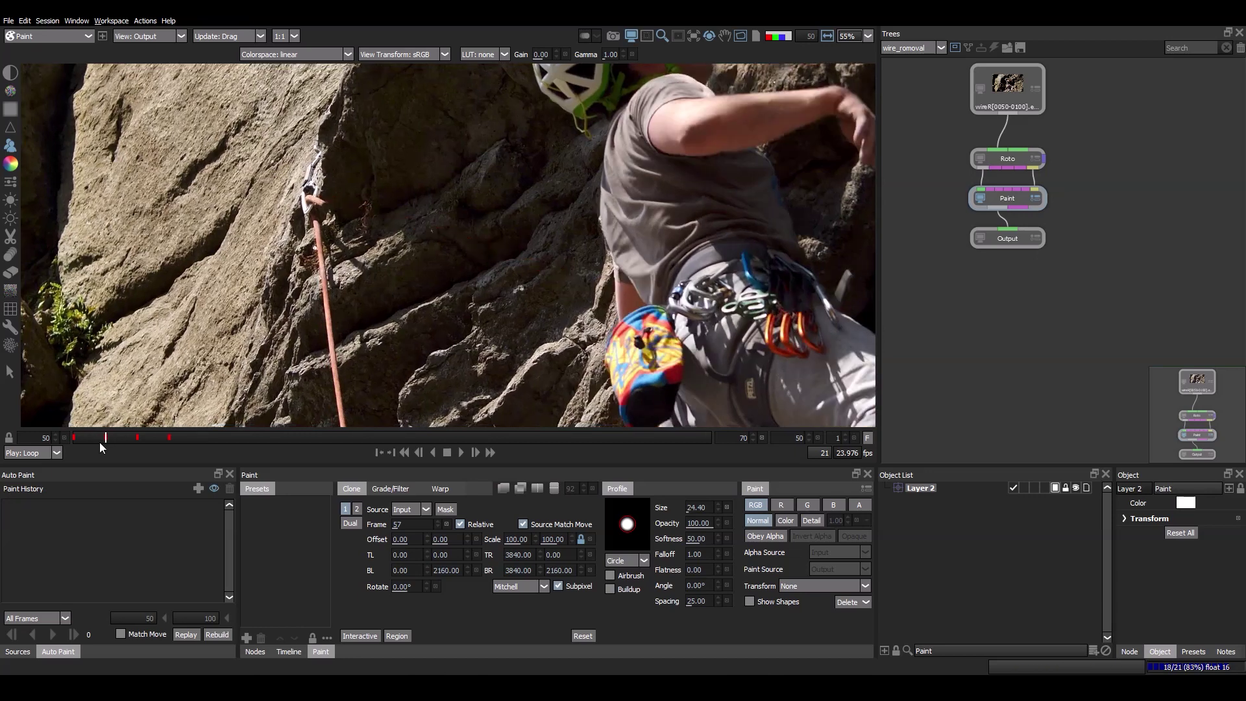
{"action": "key", "text": "Right"}
{"action": "key", "text": "Right"}
{"action": "key", "text": "Right"}
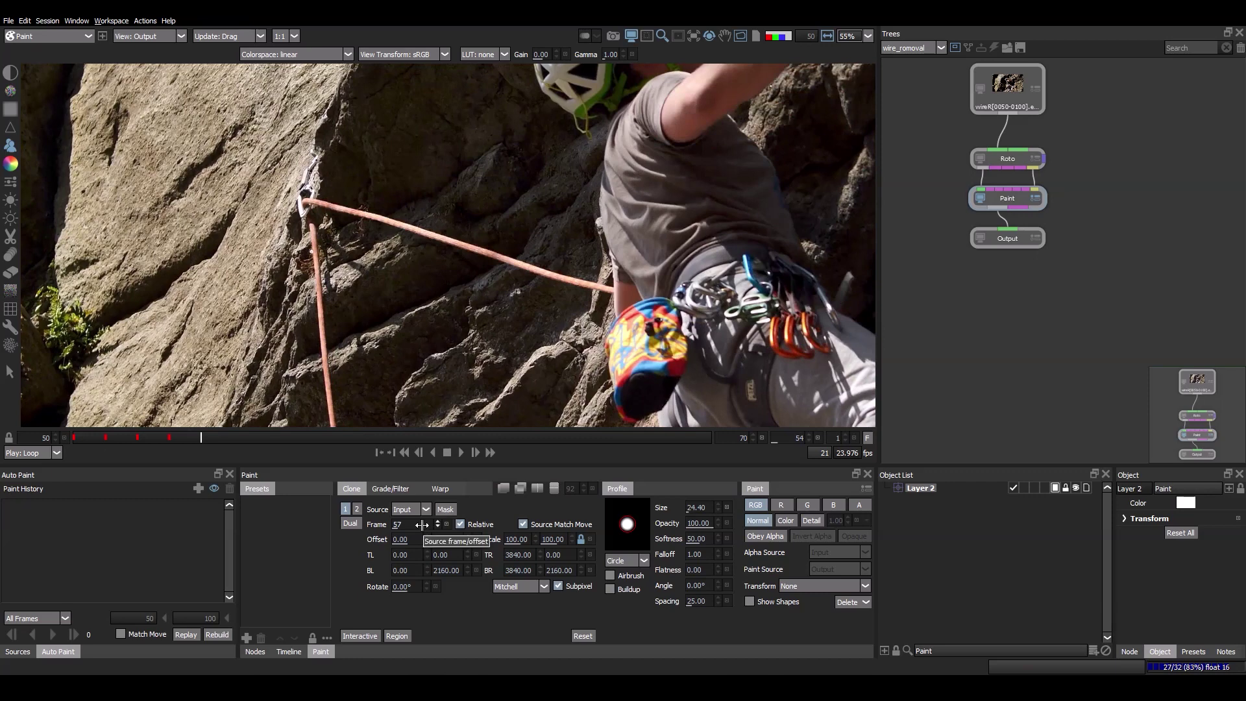
{"action": "left_click", "coordinate": [422, 524]}
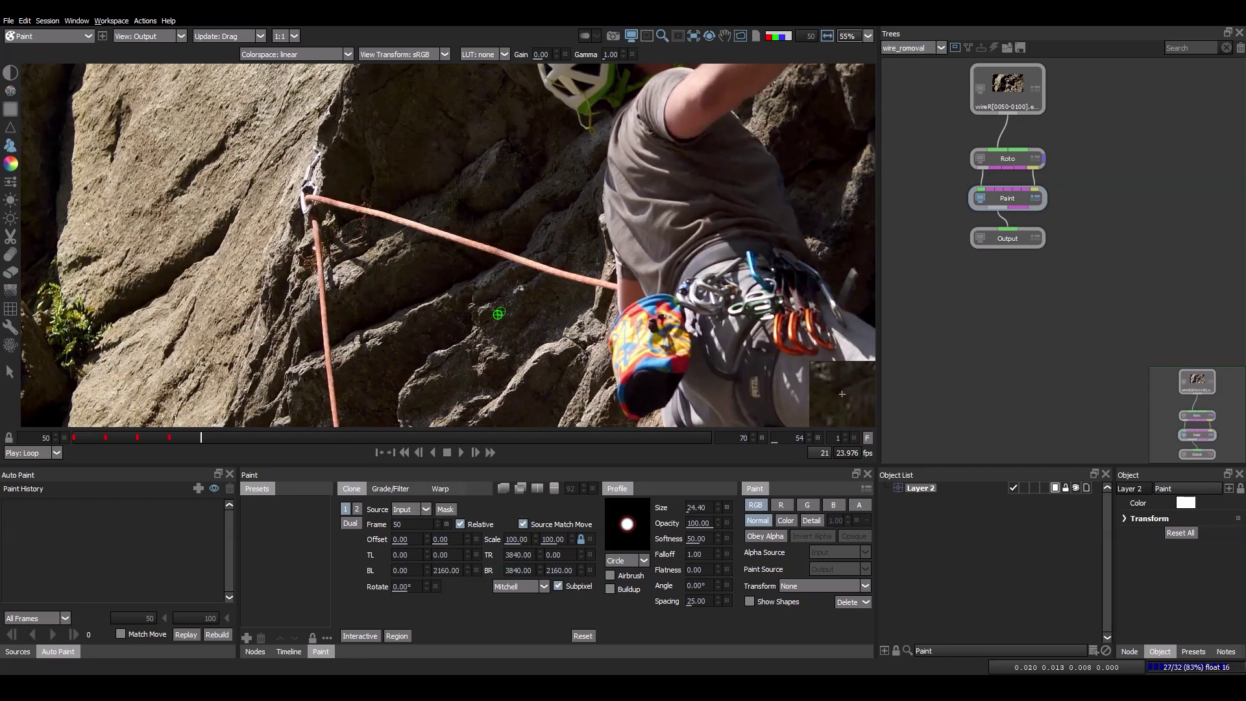
Clone out the rope on frame 54 from the anchor toward the climber.
{"action": "scroll", "coordinate": [498, 314], "scroll_direction": "up", "scroll_amount": 3}
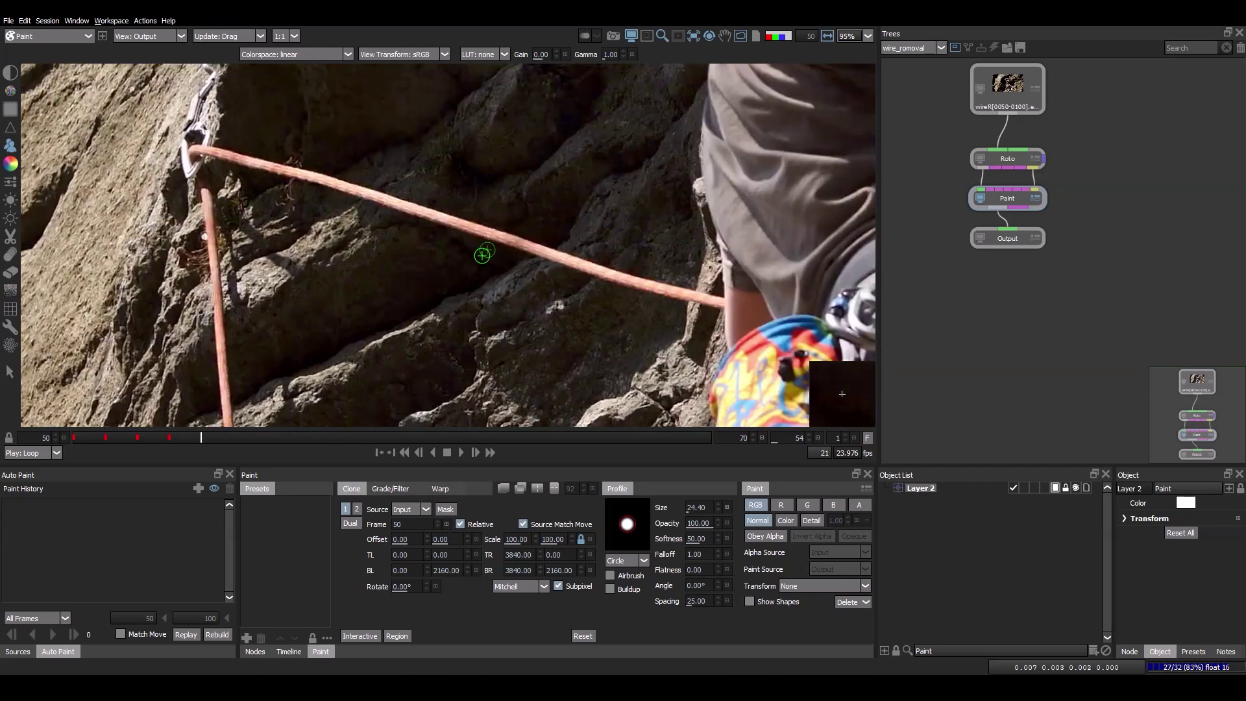
{"action": "left_click_drag", "start_coordinate": [483, 255], "coordinate": [618, 281]}
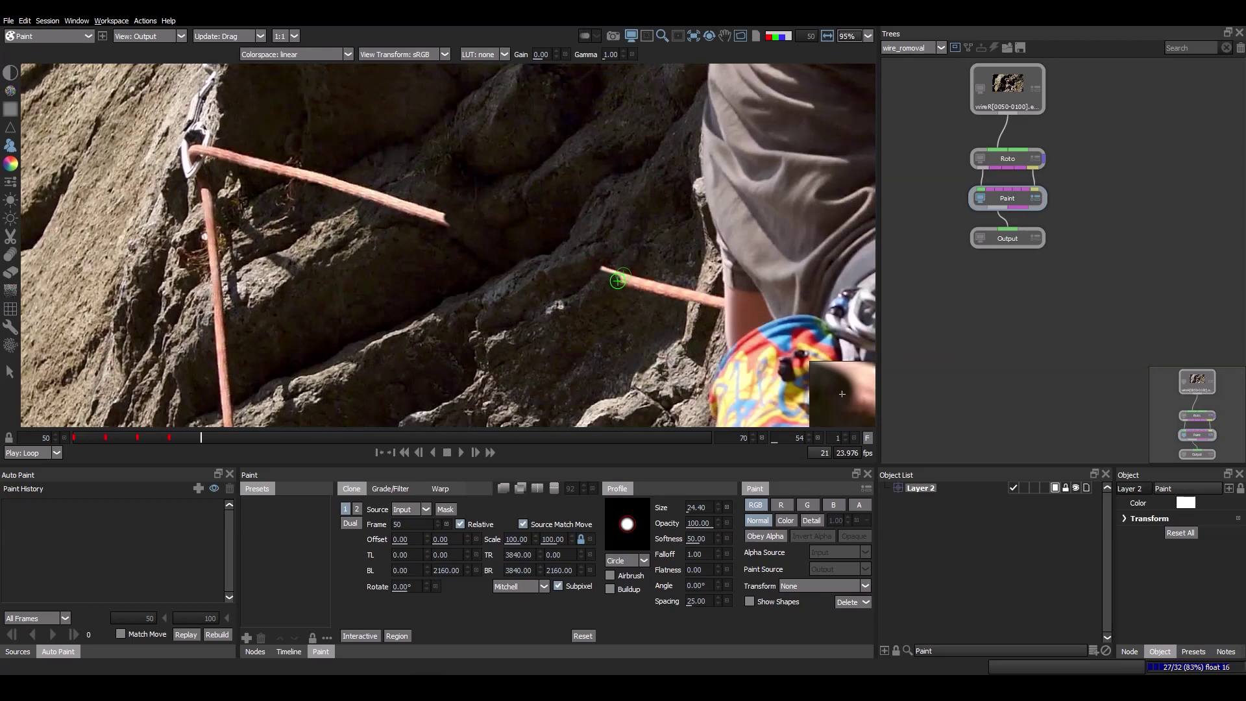
{"action": "left_click_drag", "start_coordinate": [618, 280], "coordinate": [684, 292]}
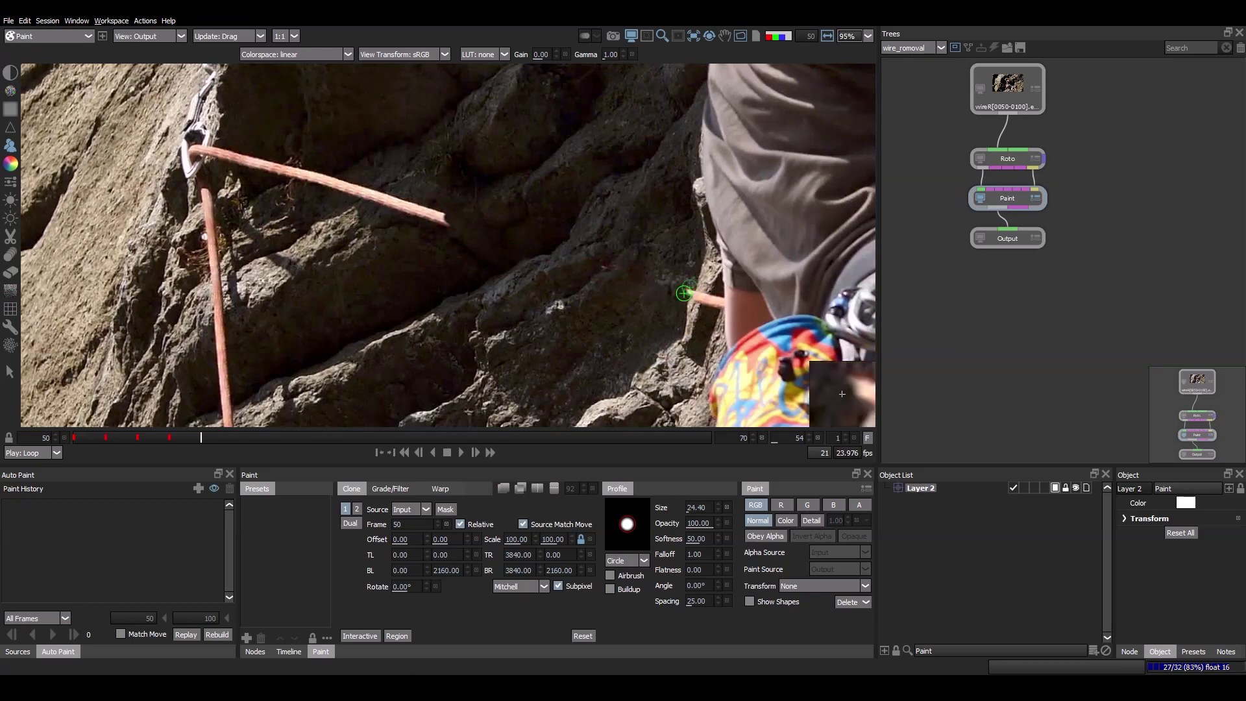
Switch the Clone Source from Input to Output.
{"action": "left_click", "coordinate": [555, 220]}
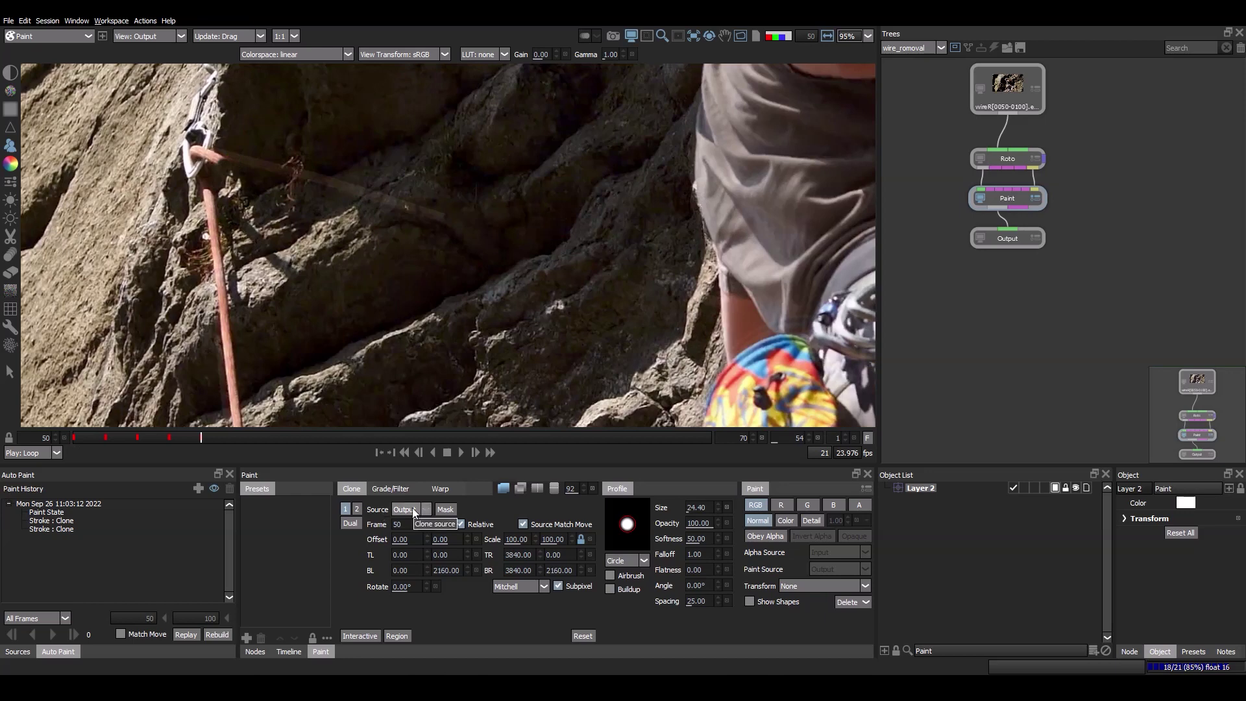
{"action": "scroll", "coordinate": [412, 508], "scroll_direction": "up", "scroll_amount": 1}
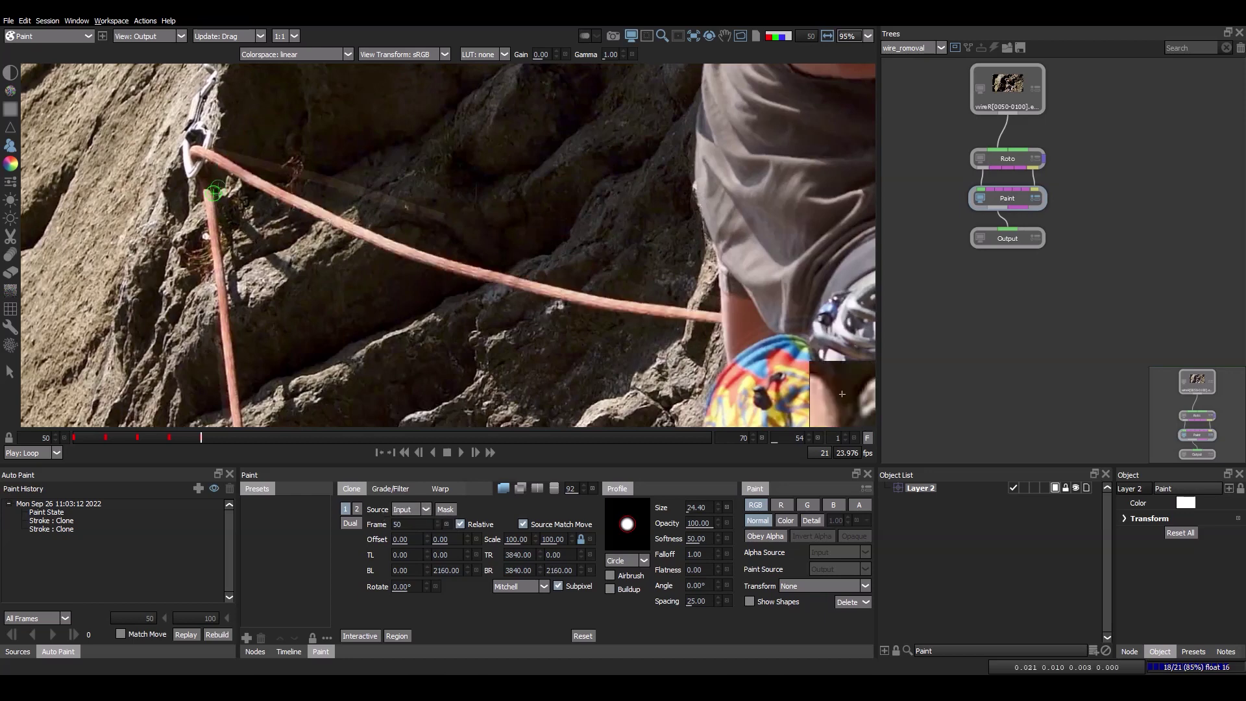
{"action": "left_click", "coordinate": [408, 509]}
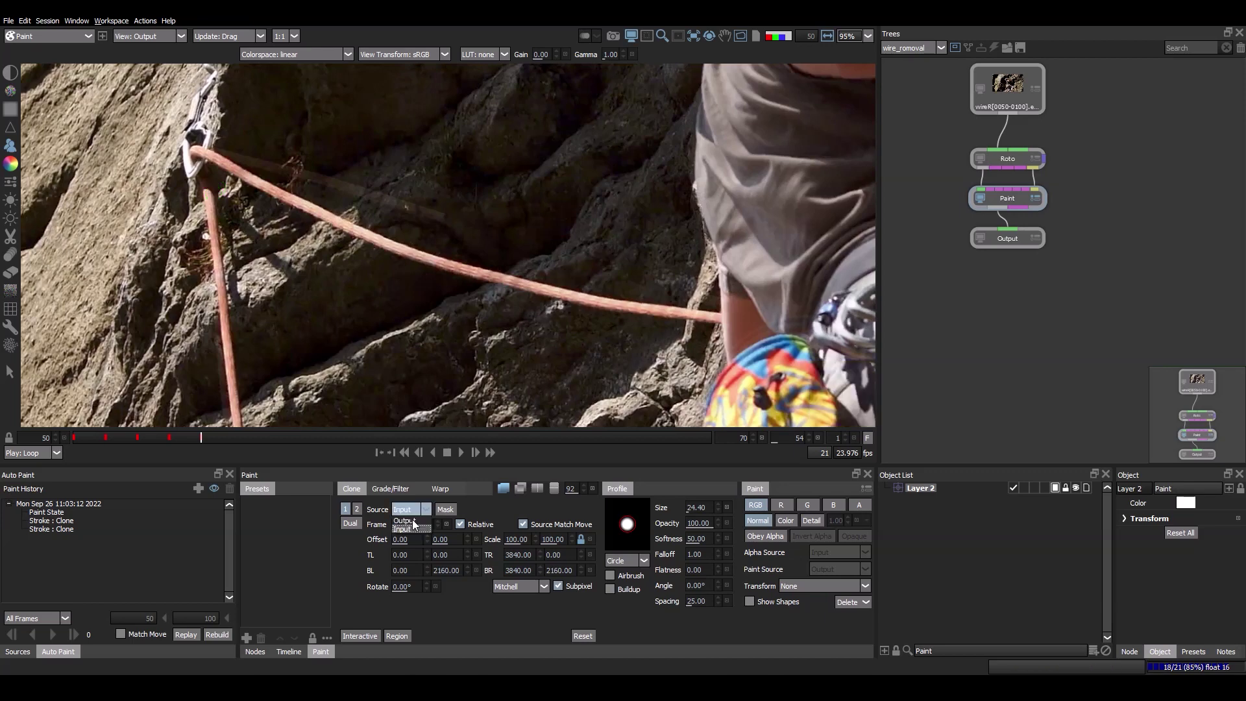
{"action": "left_click", "coordinate": [414, 522]}
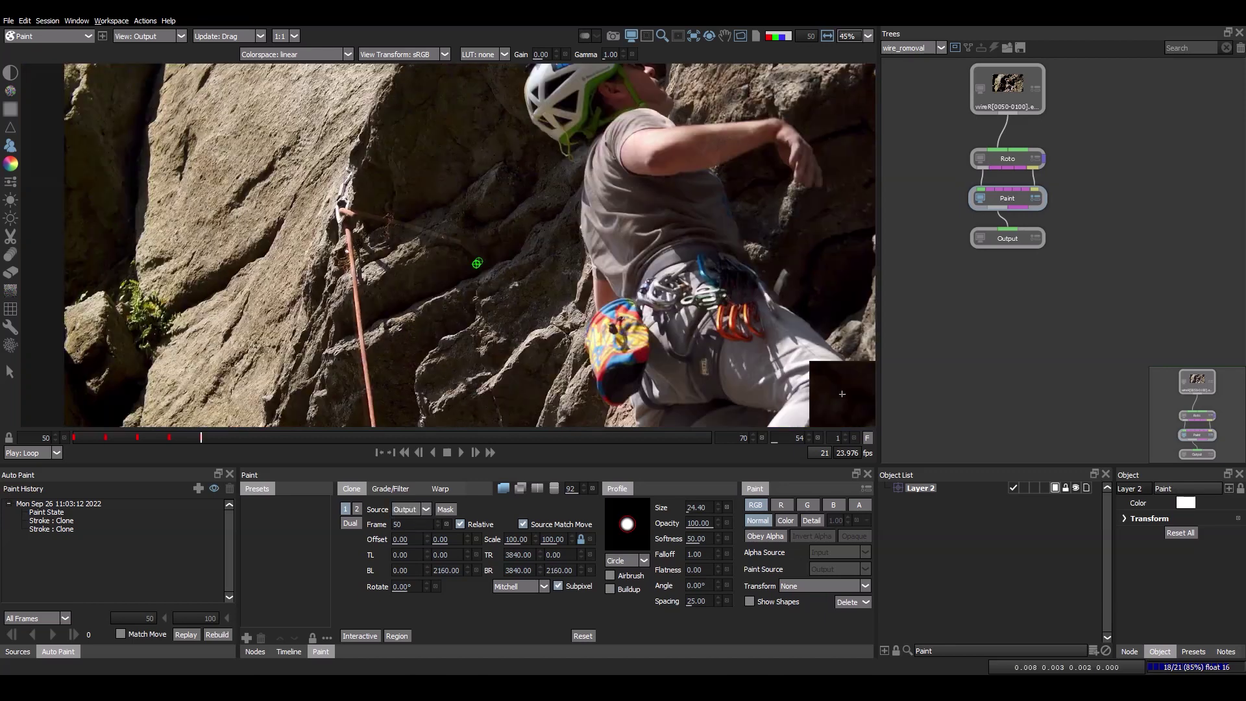
Toggle Clone Source to Input and back to Output, then advance to frame 55.
{"action": "left_click", "coordinate": [408, 509]}
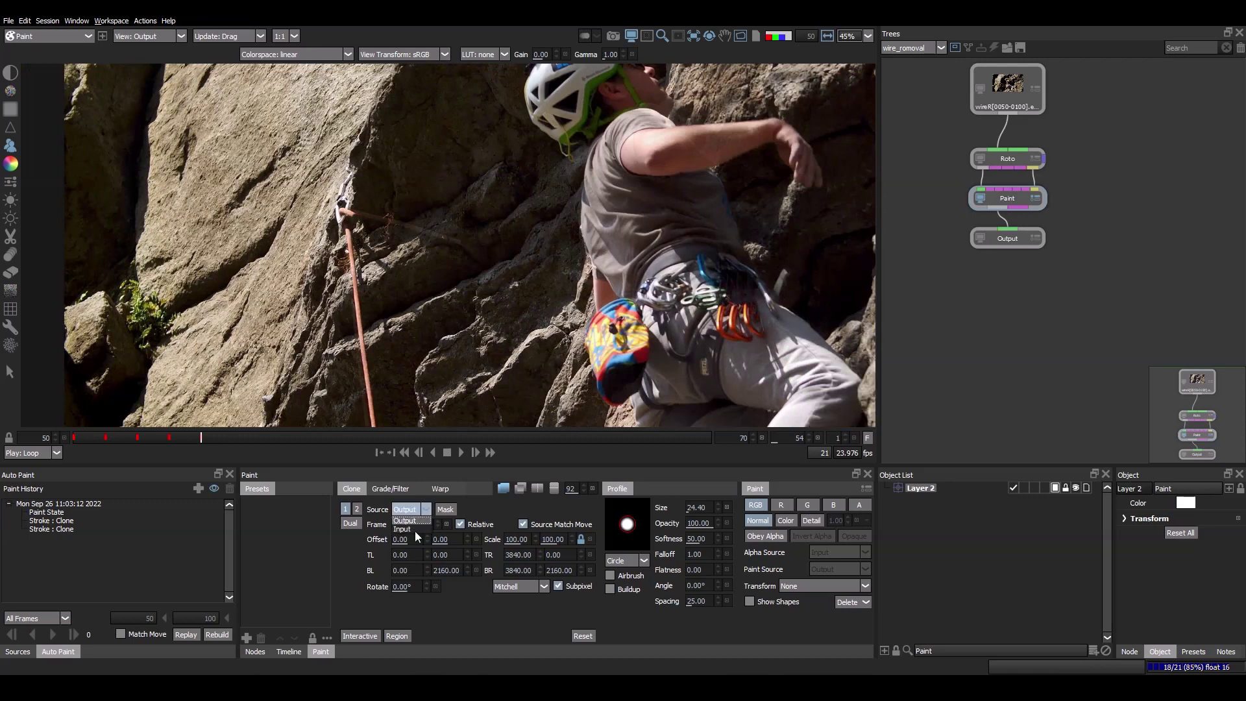
{"action": "left_click", "coordinate": [415, 530]}
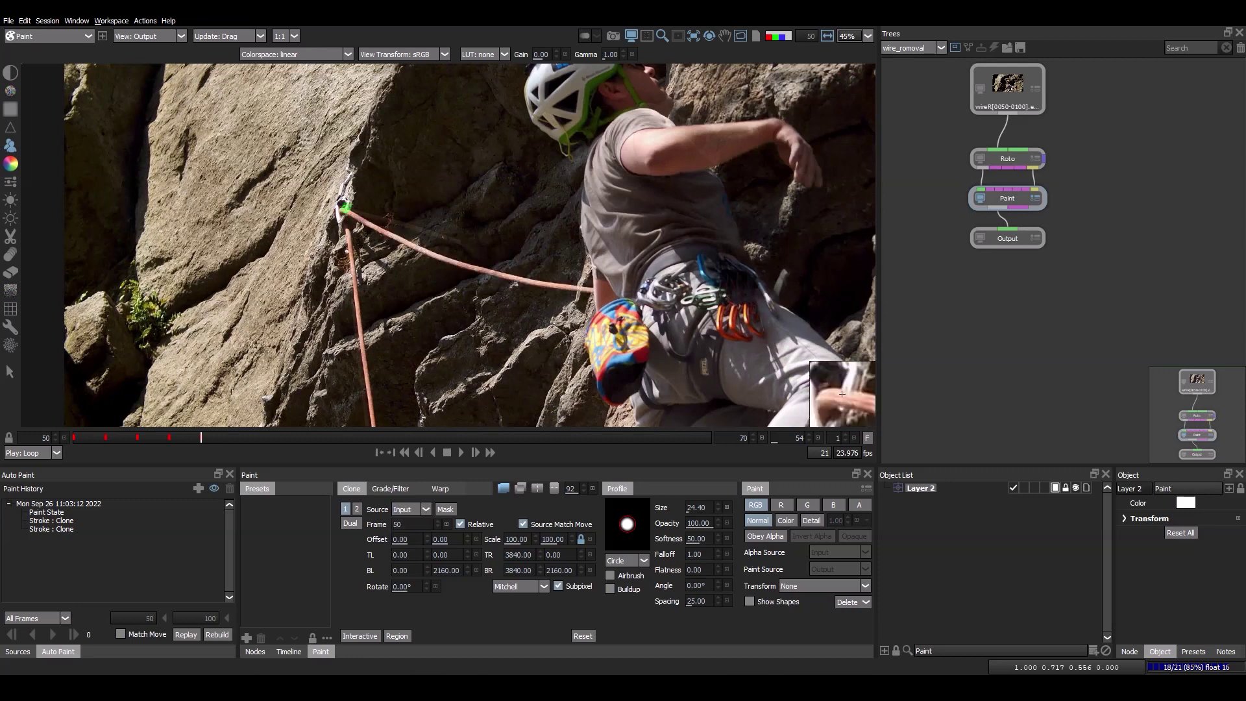
{"action": "left_click", "coordinate": [408, 510]}
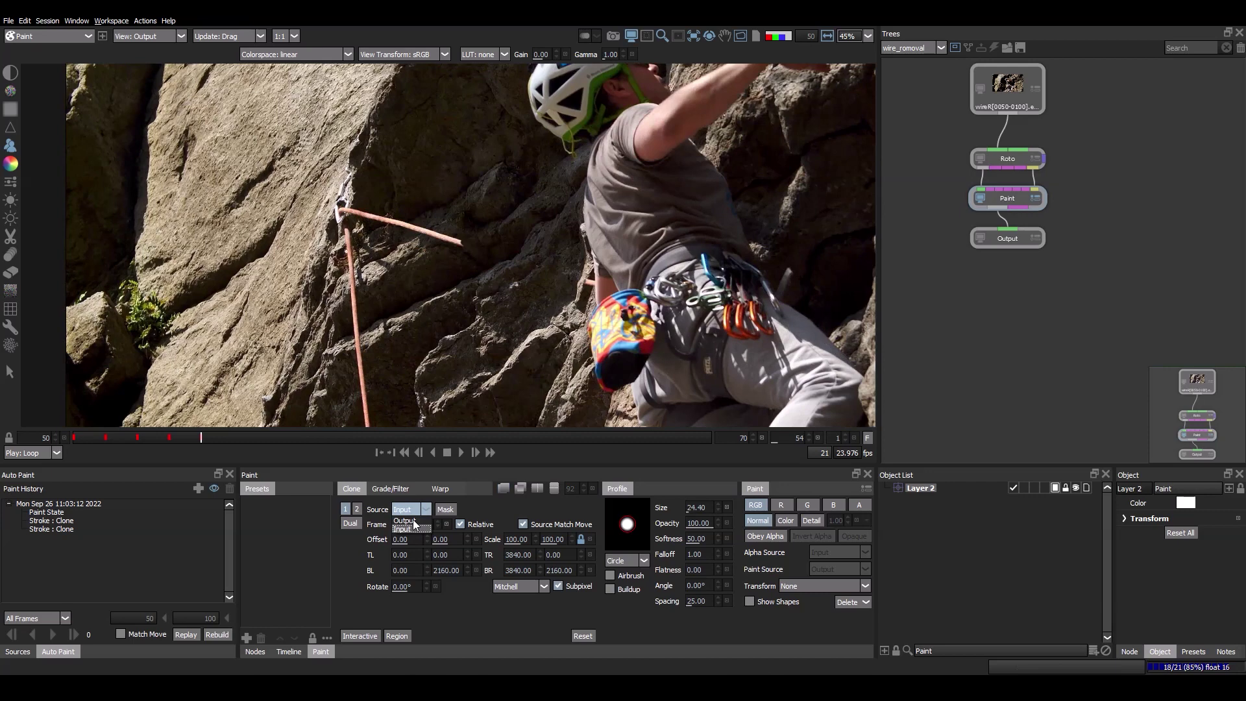
{"action": "left_click", "coordinate": [405, 520]}
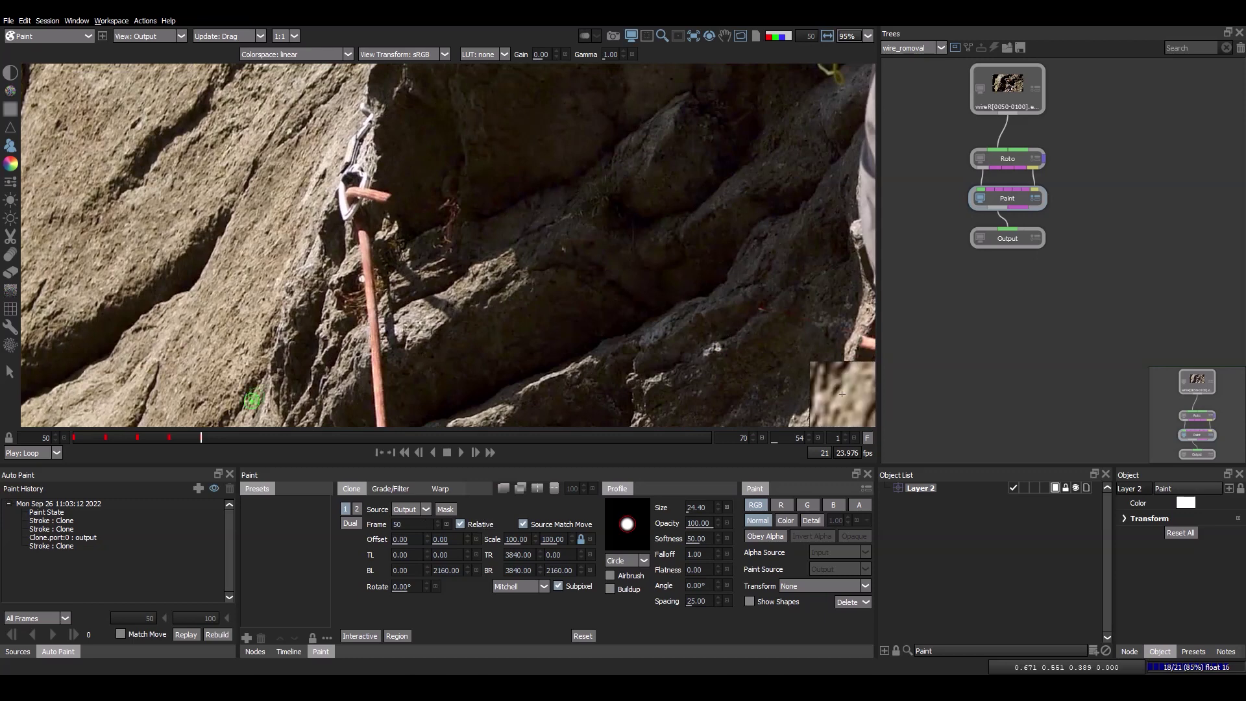
{"action": "key", "text": "Right"}
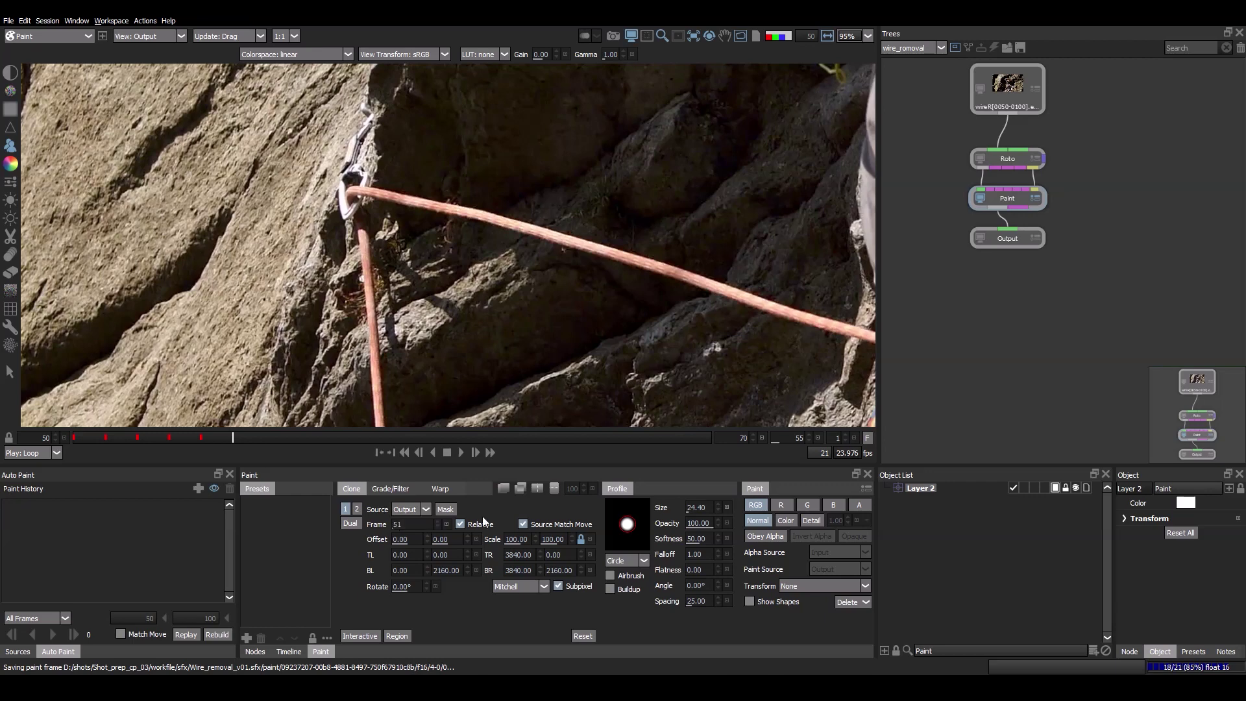
Play forward to frame 62 and set the clone source frame to 62.
{"action": "key", "text": "Left"}
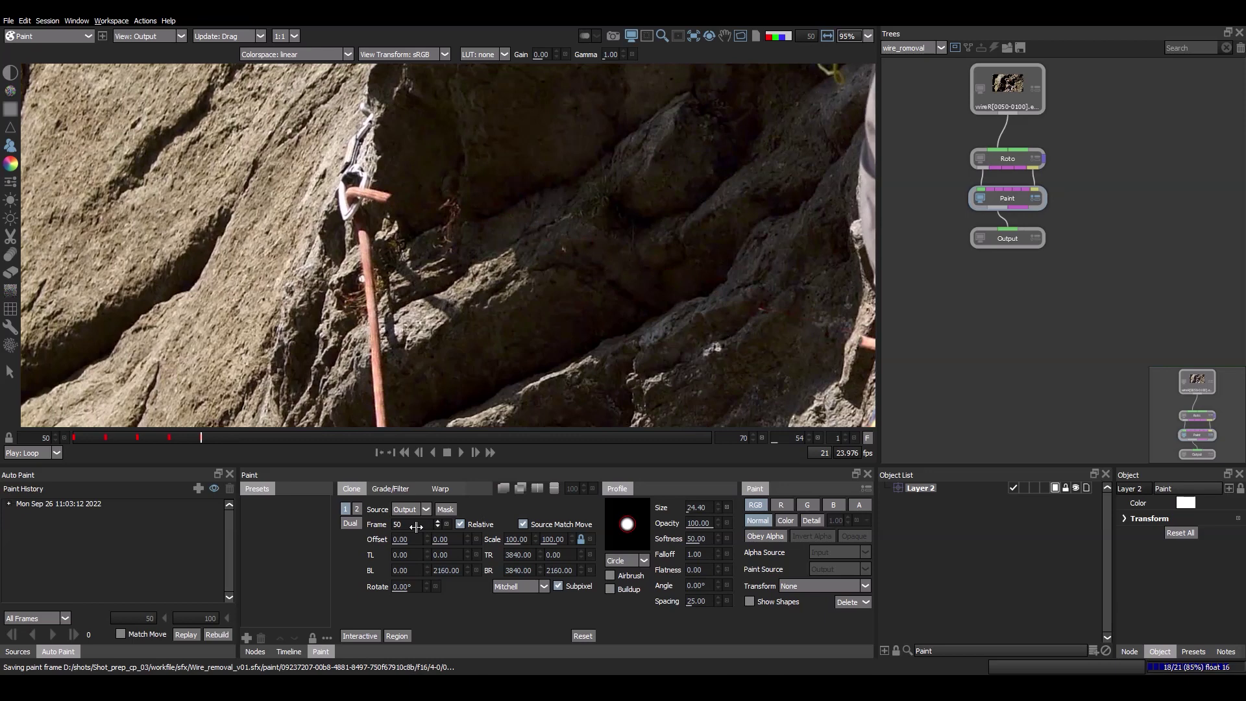
{"action": "key", "text": "Right"}
{"action": "key", "text": "Right"}
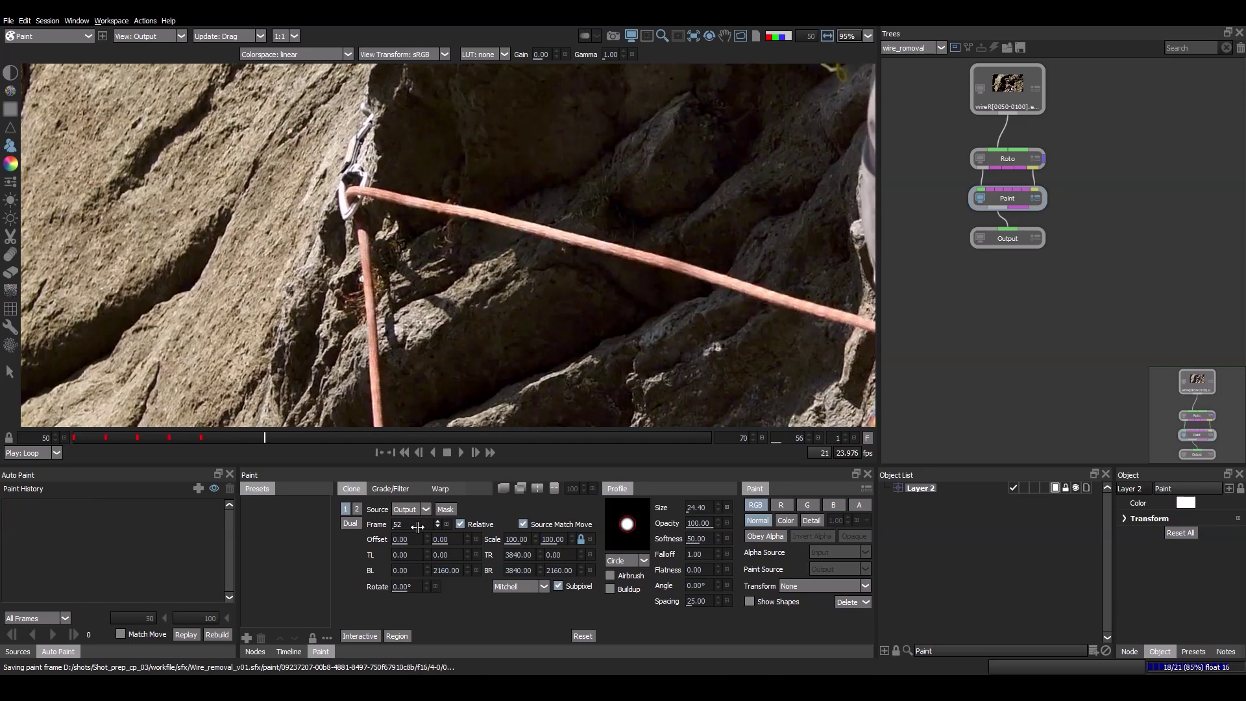
{"action": "left_click", "coordinate": [453, 447]}
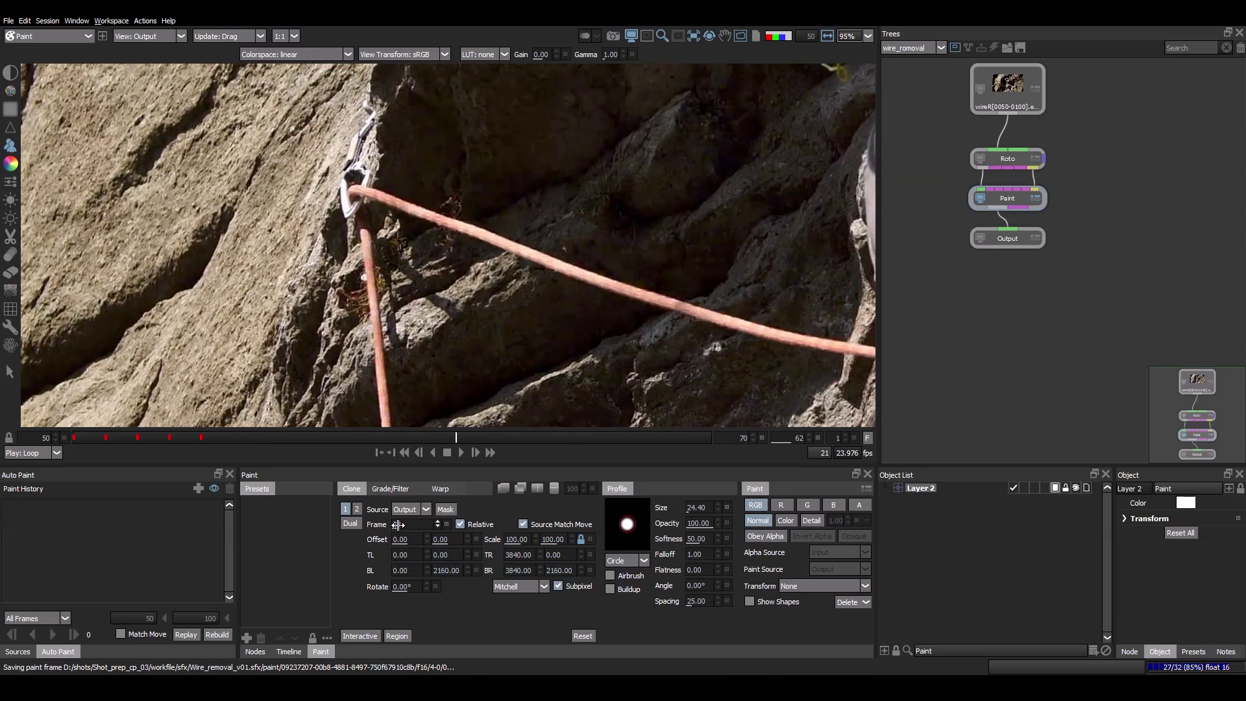
{"action": "left_click", "coordinate": [398, 524]}
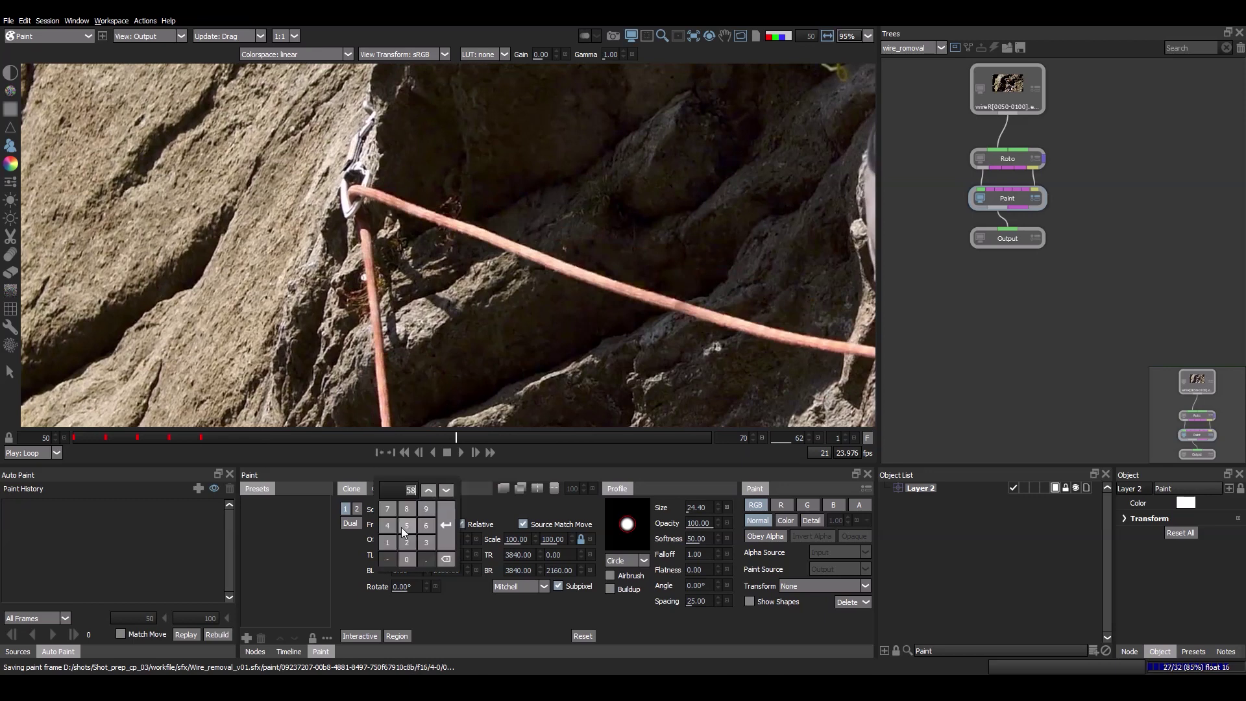
{"action": "type", "text": "62"}
{"action": "key", "text": "Return"}
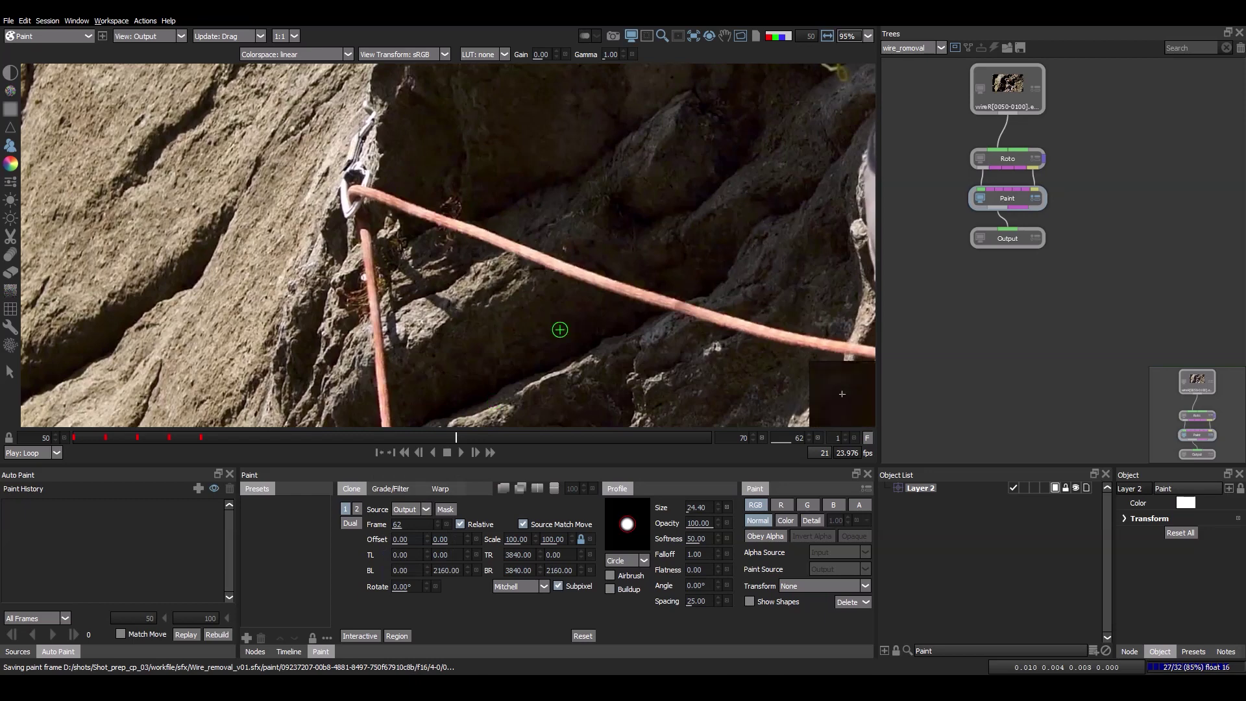
Check neighbouring frames 61 to 64, re-confirm the clone source frame, and return to frame 62.
{"action": "key", "text": "Right"}
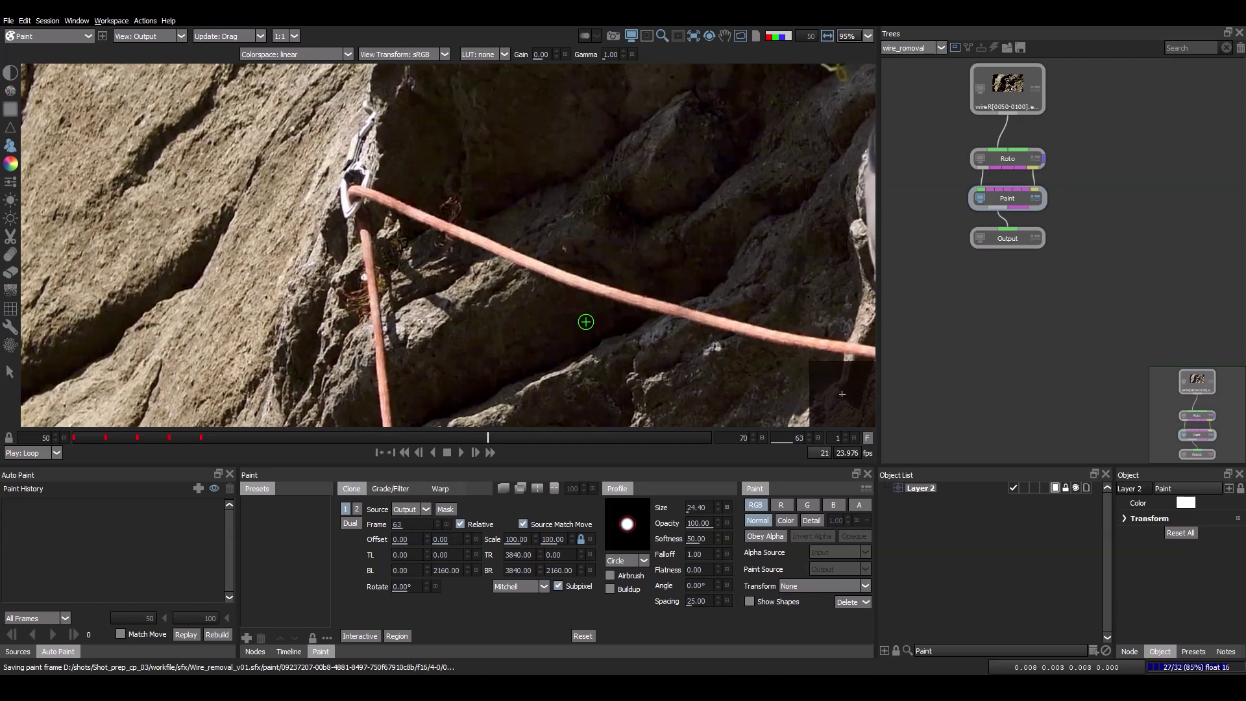
{"action": "key", "text": "Left"}
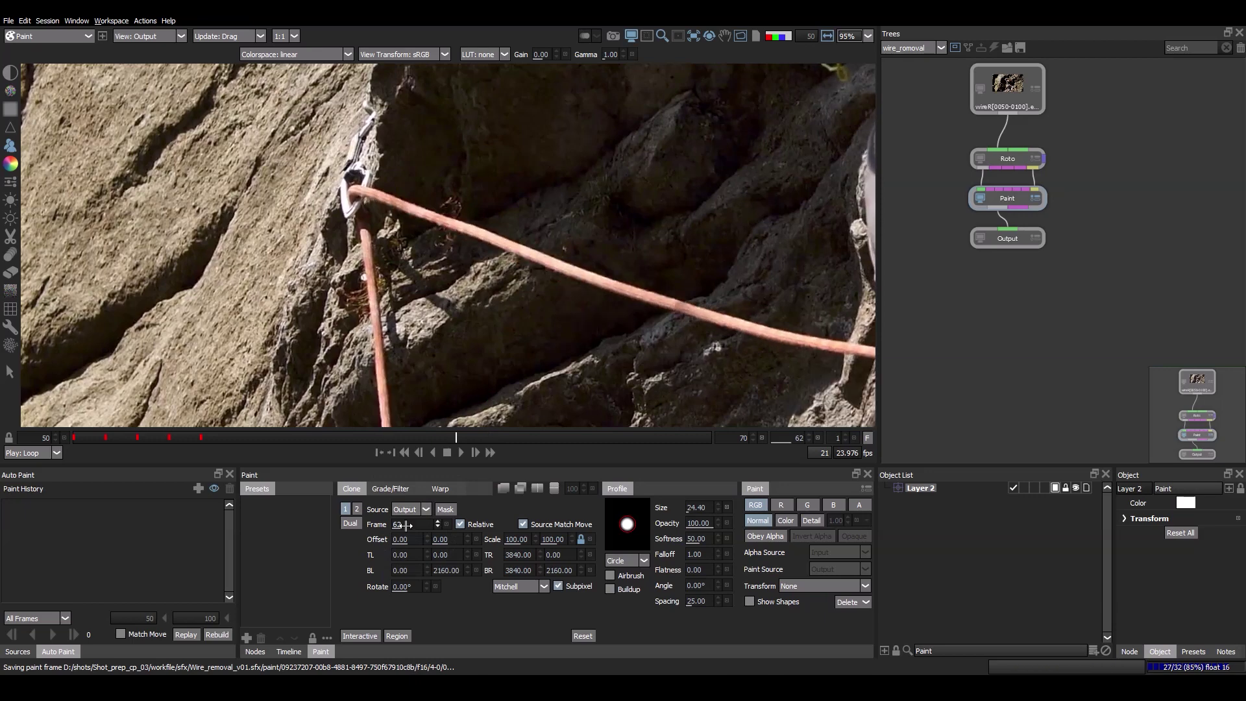
{"action": "left_click", "coordinate": [405, 525]}
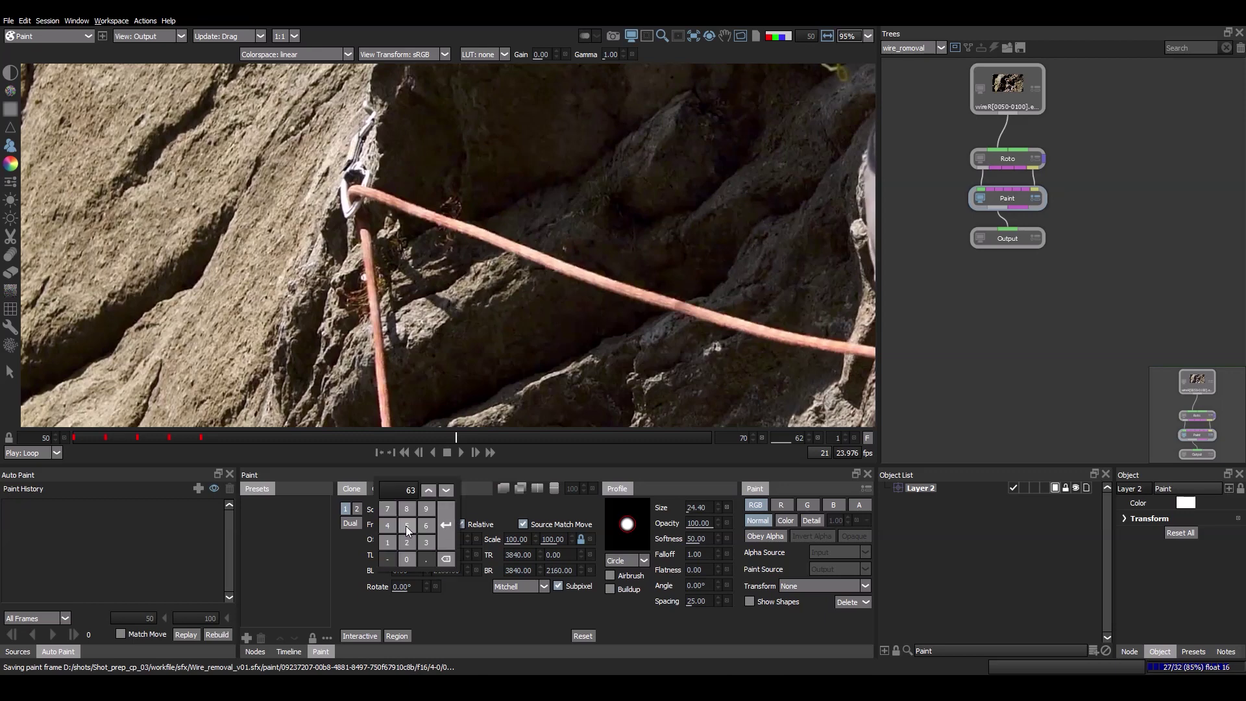
{"action": "key", "text": "Right"}
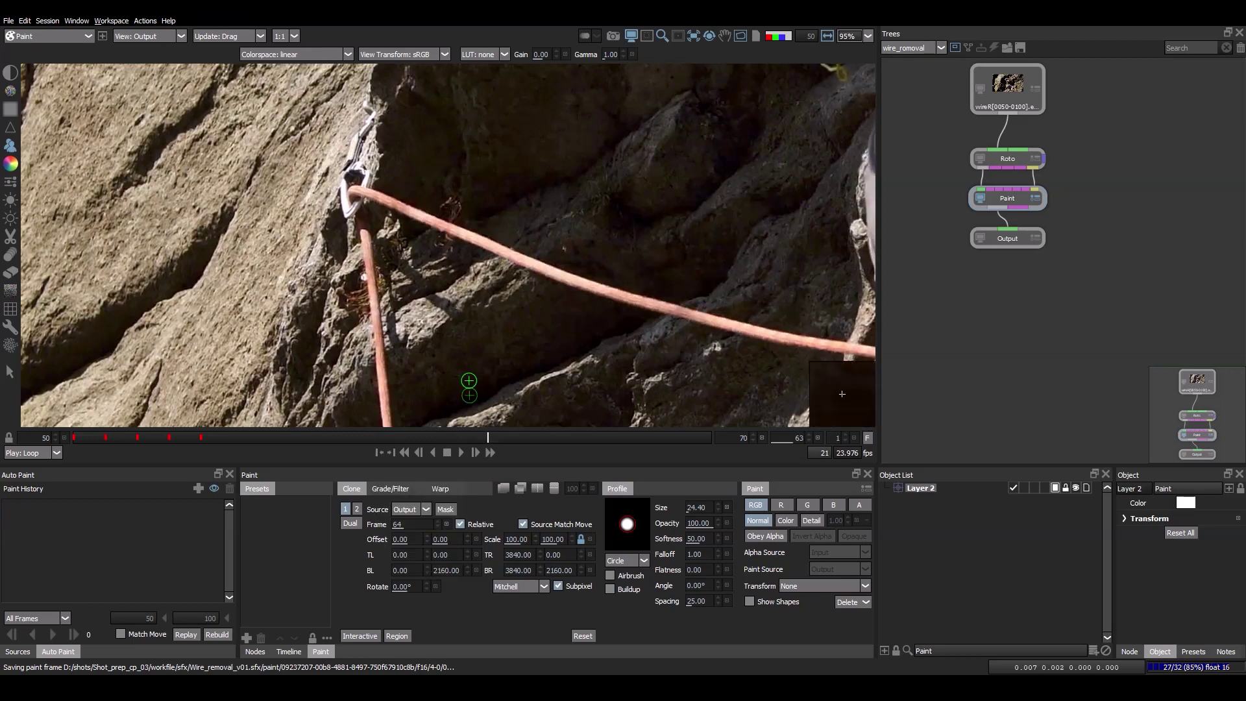
{"action": "key", "text": "Left"}
{"action": "key", "text": "Left"}
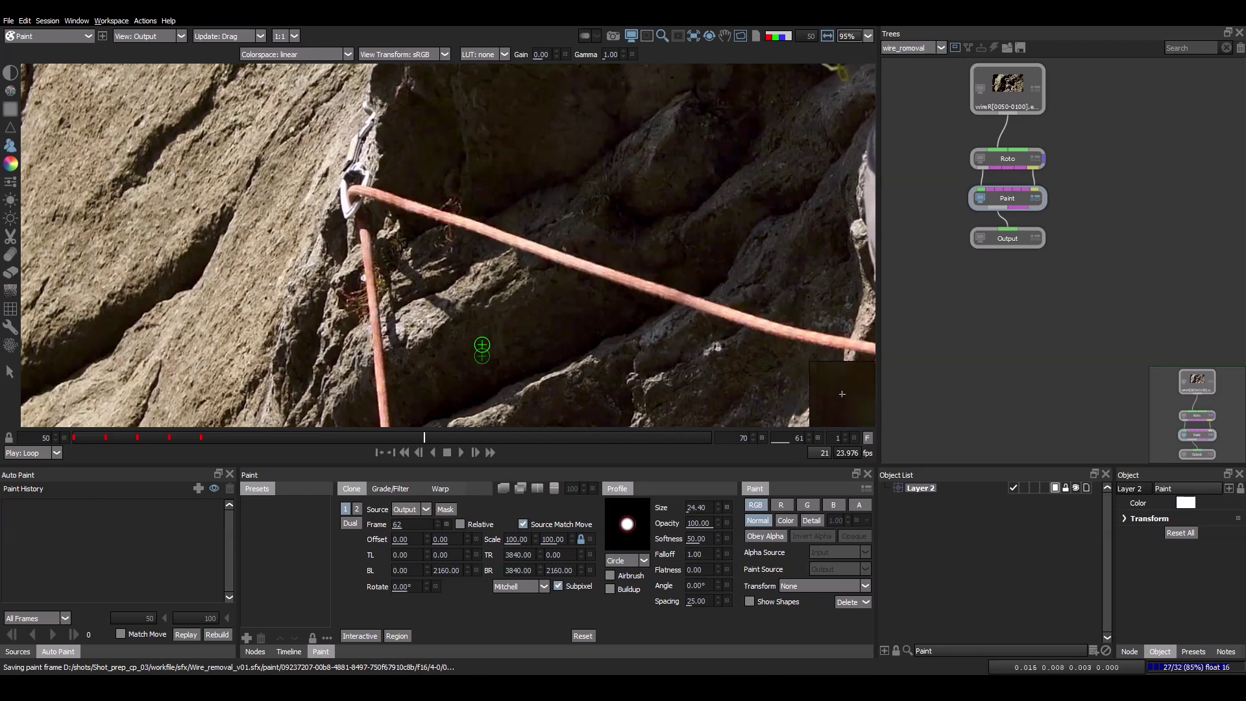
{"action": "key", "text": "Right"}
{"action": "key", "text": "Right"}
{"action": "key", "text": "Right"}
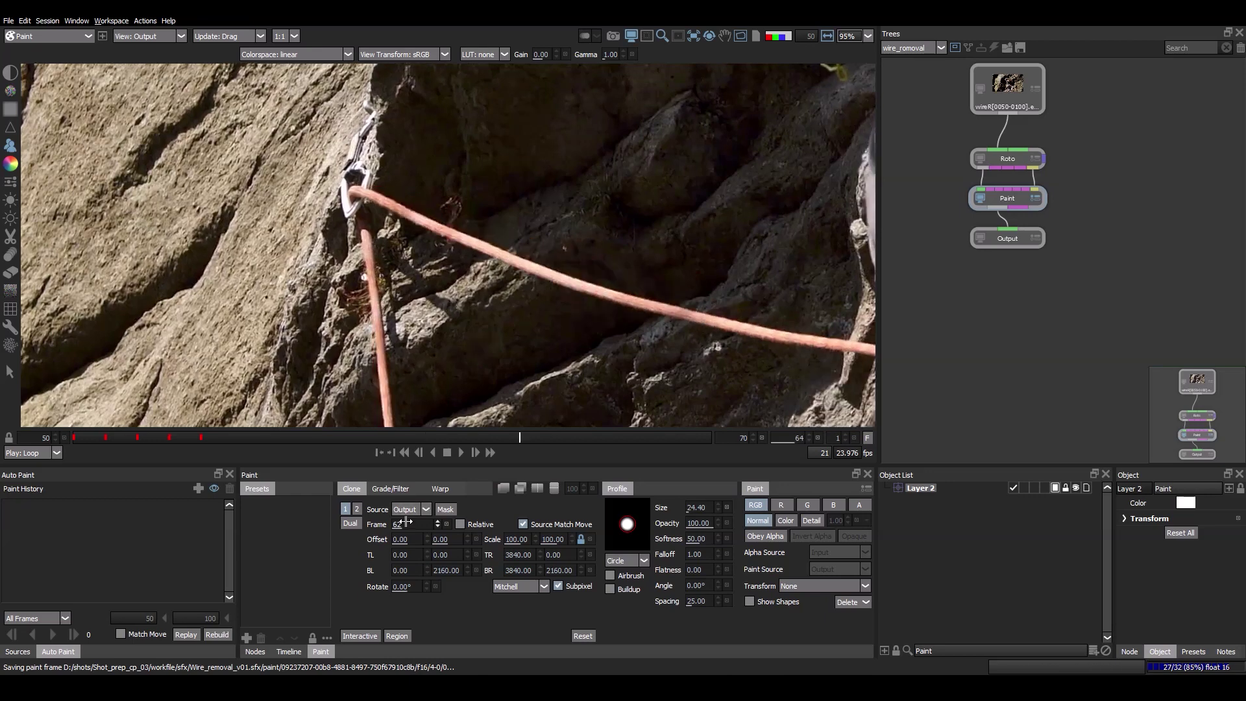
{"action": "key", "text": "Left"}
{"action": "key", "text": "Left"}
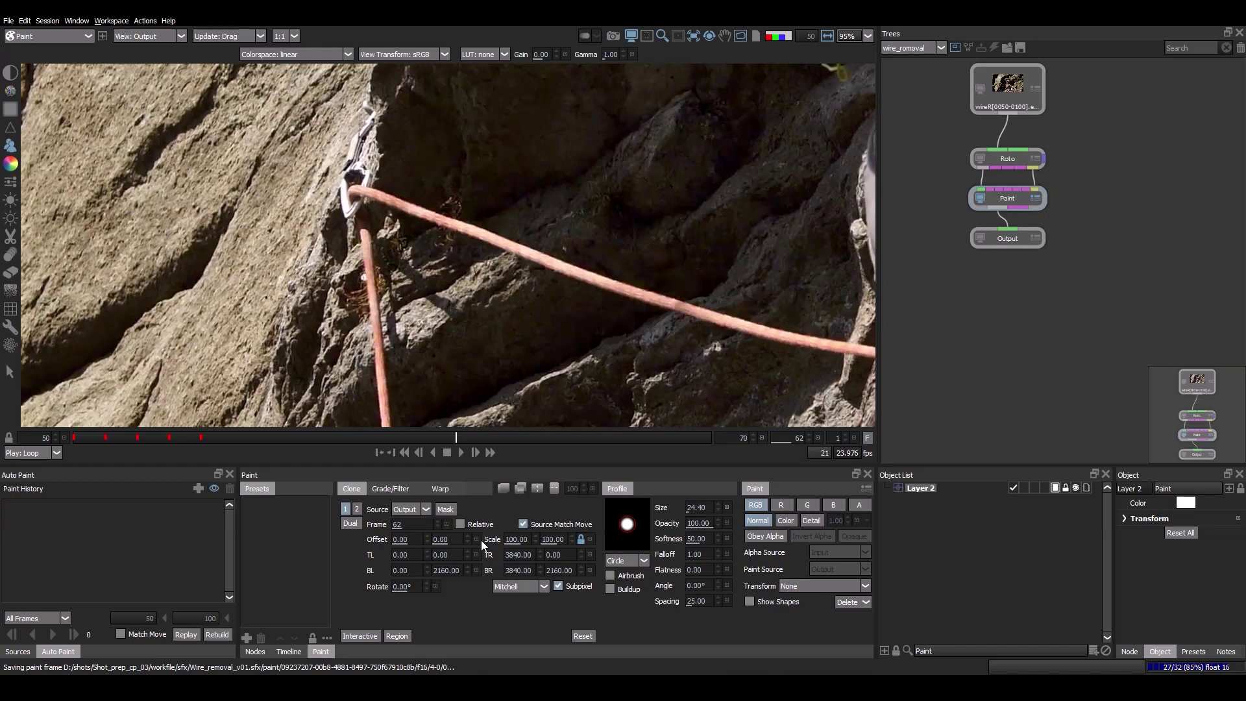
Scrub the timeline between frames 50 and 55 to check which frames have the rope removed.
{"action": "scroll", "coordinate": [557, 306], "scroll_direction": "down", "scroll_amount": 4}
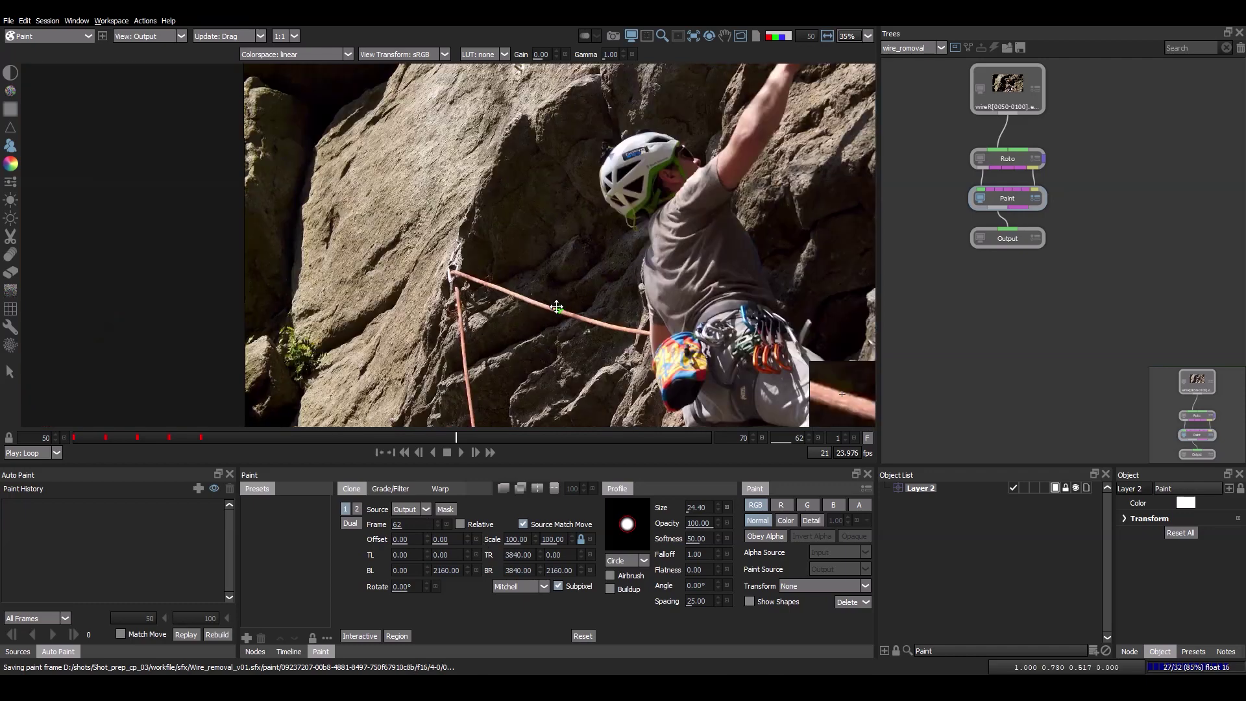
{"action": "left_click", "coordinate": [172, 438]}
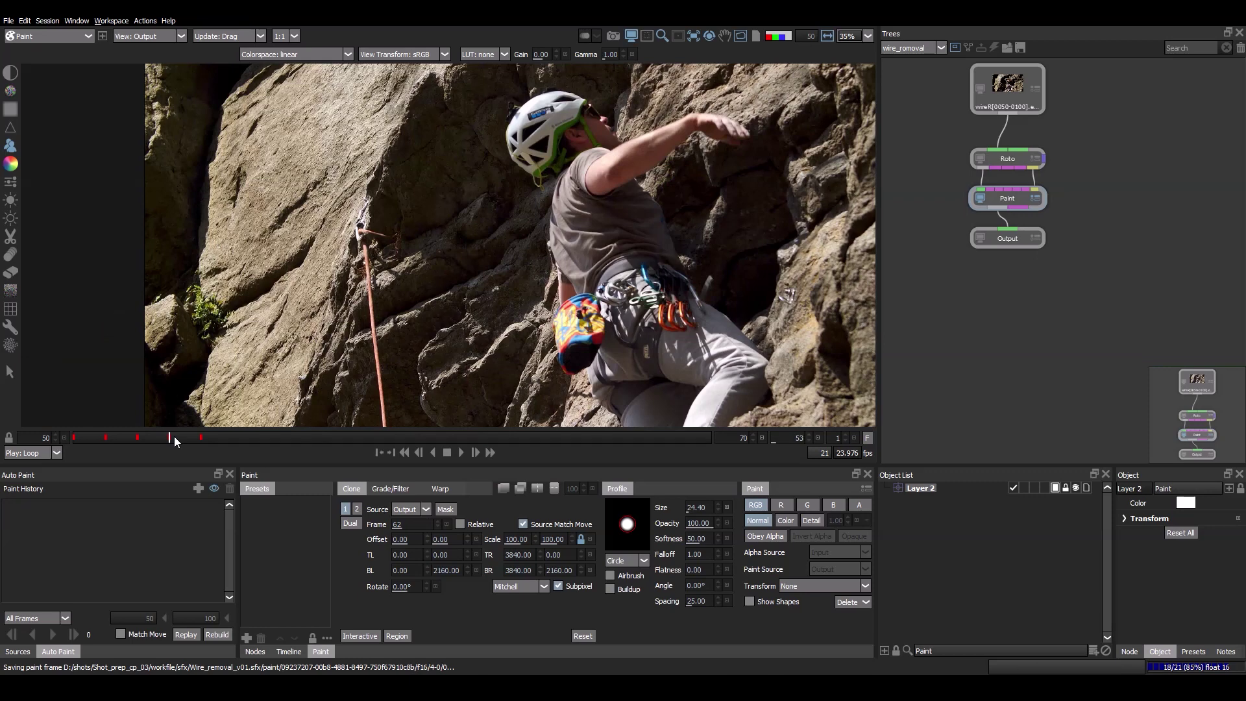
{"action": "left_click", "coordinate": [198, 438]}
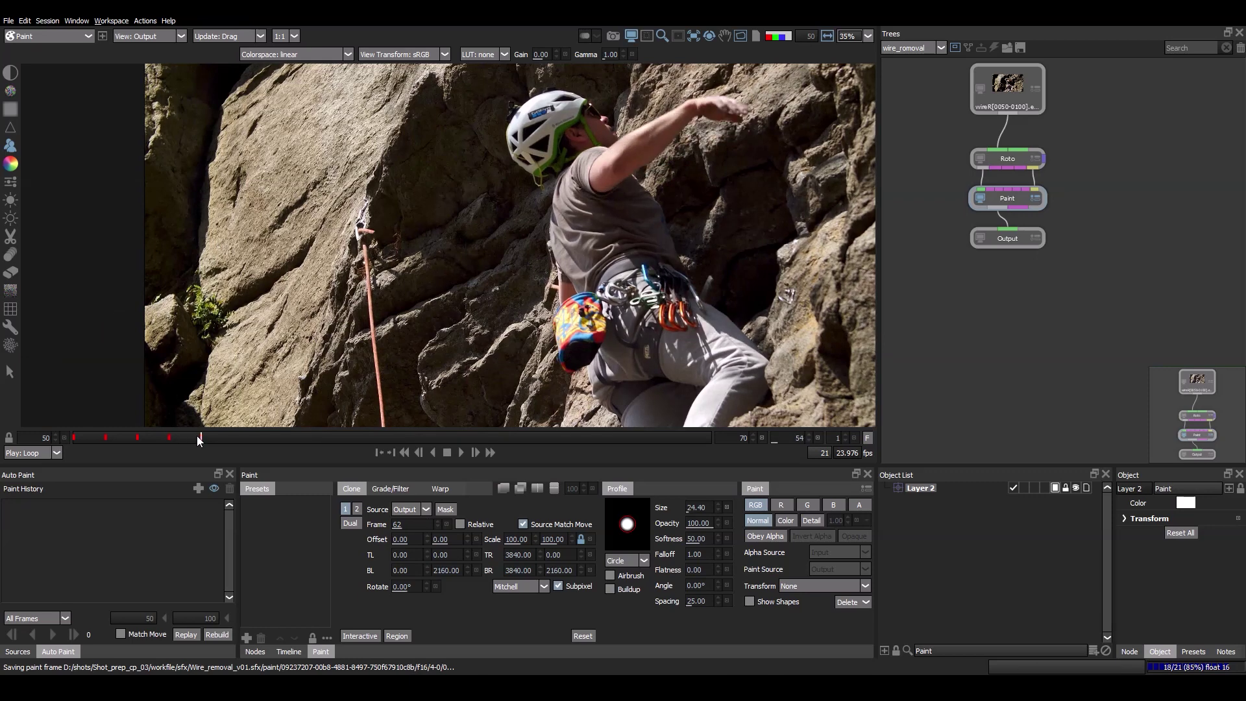
{"action": "left_click", "coordinate": [169, 438]}
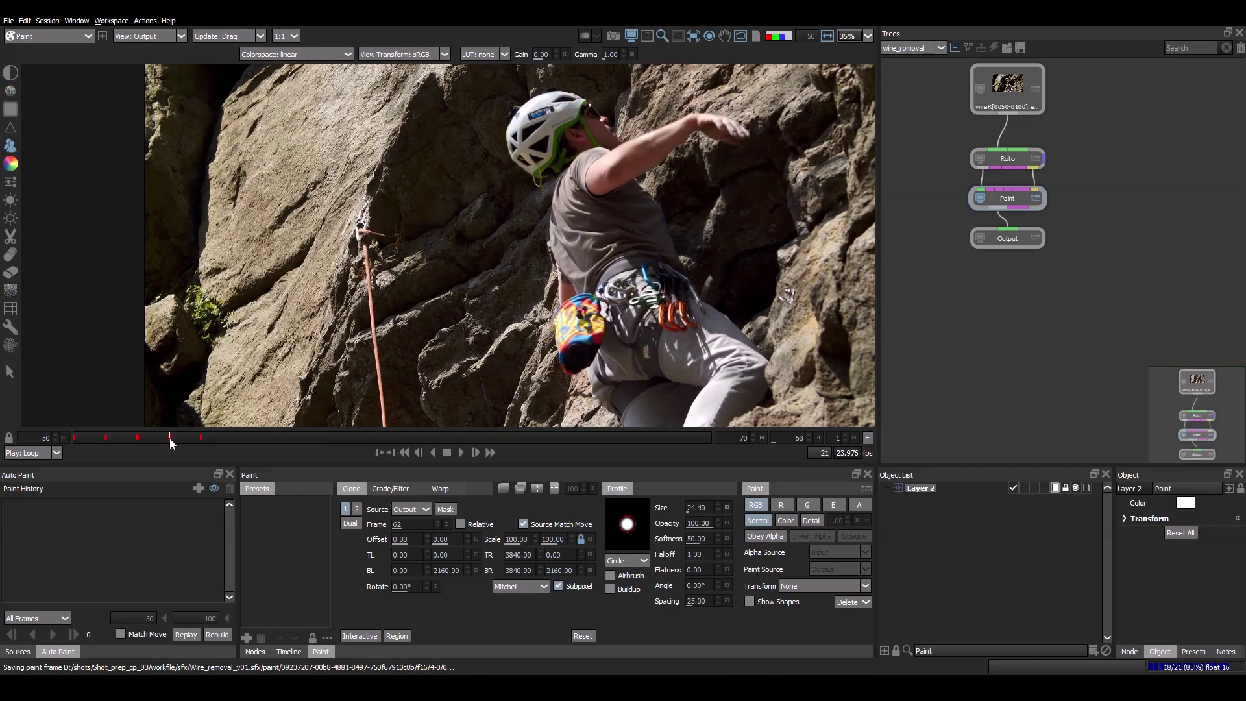
{"action": "left_click_drag", "start_coordinate": [170, 439], "coordinate": [78, 433]}
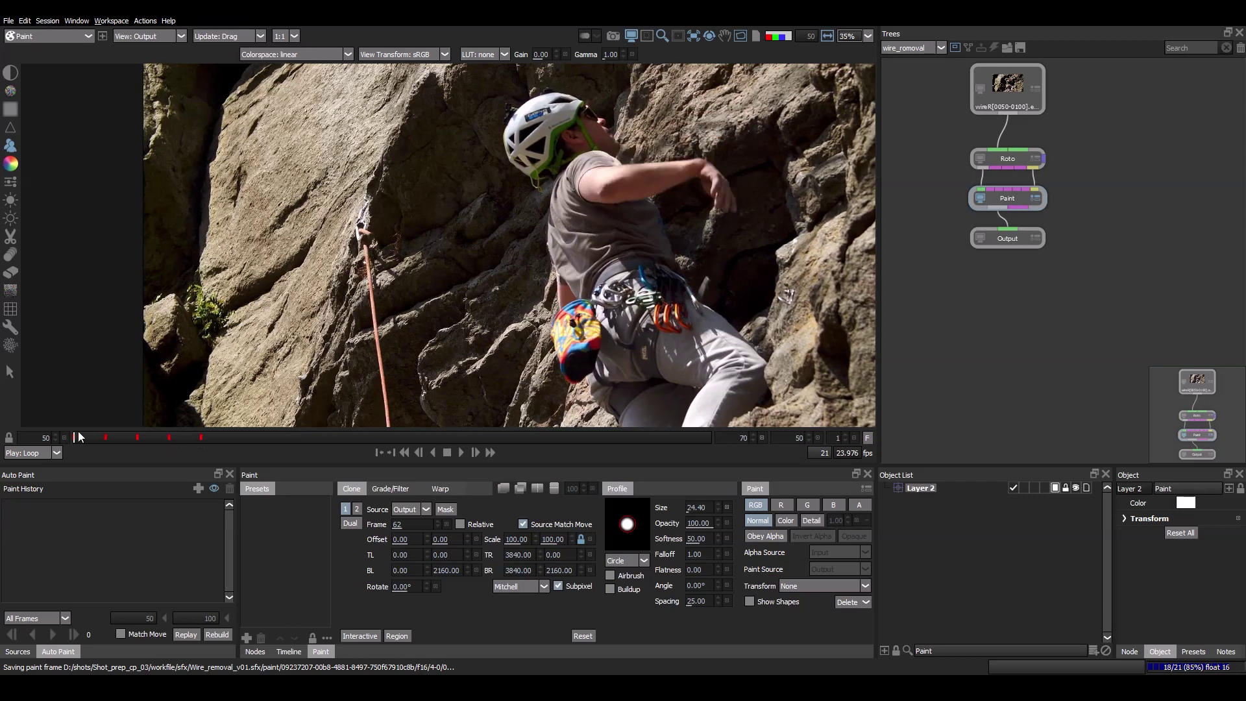
{"action": "left_click", "coordinate": [174, 436]}
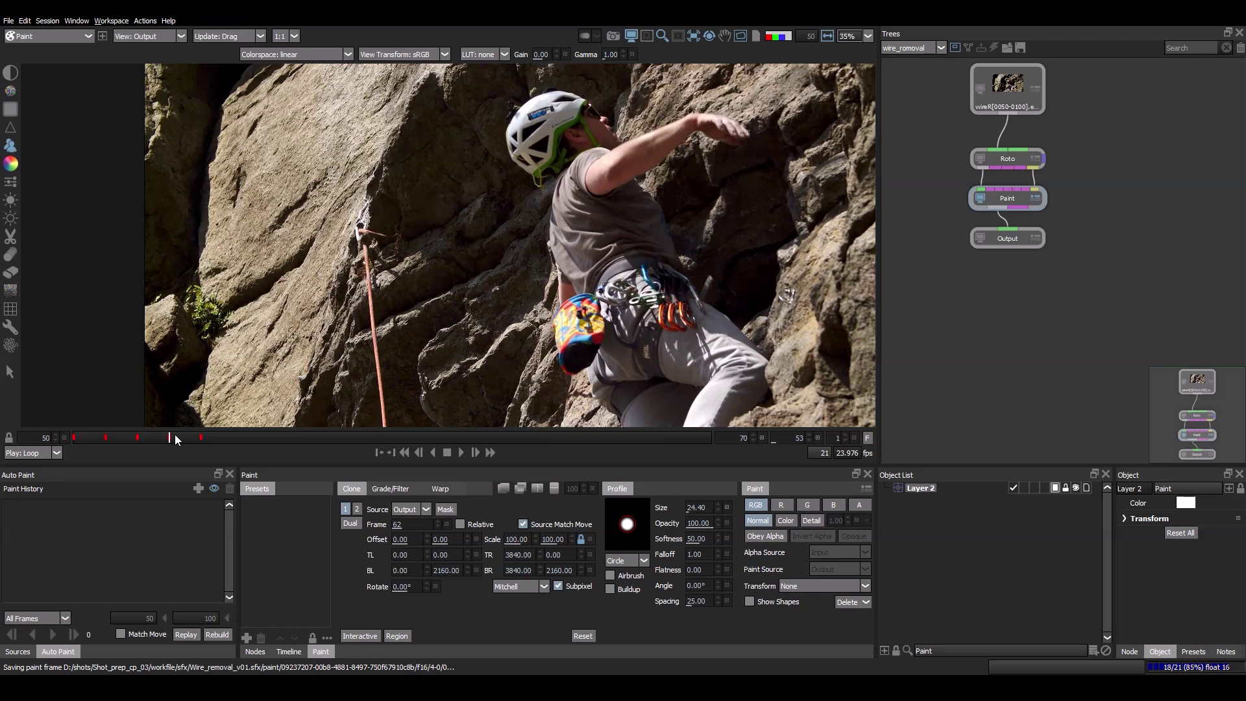
{"action": "left_click", "coordinate": [210, 439]}
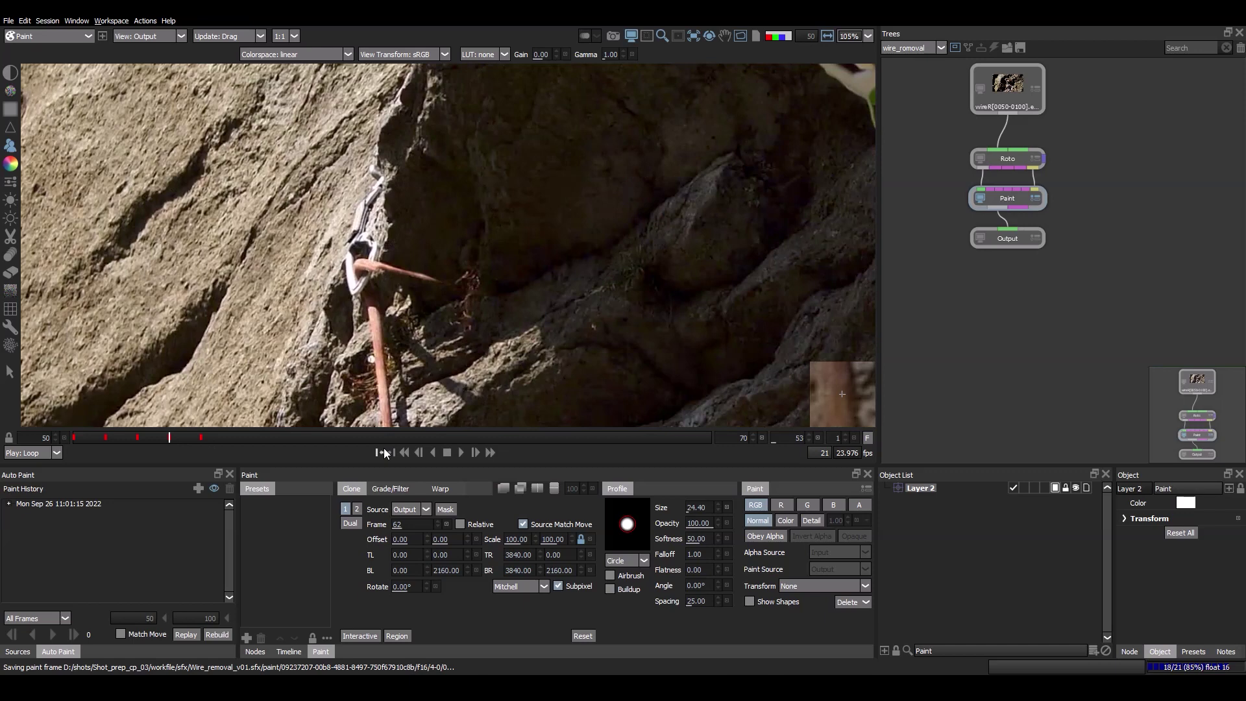
{"action": "left_click", "coordinate": [205, 438]}
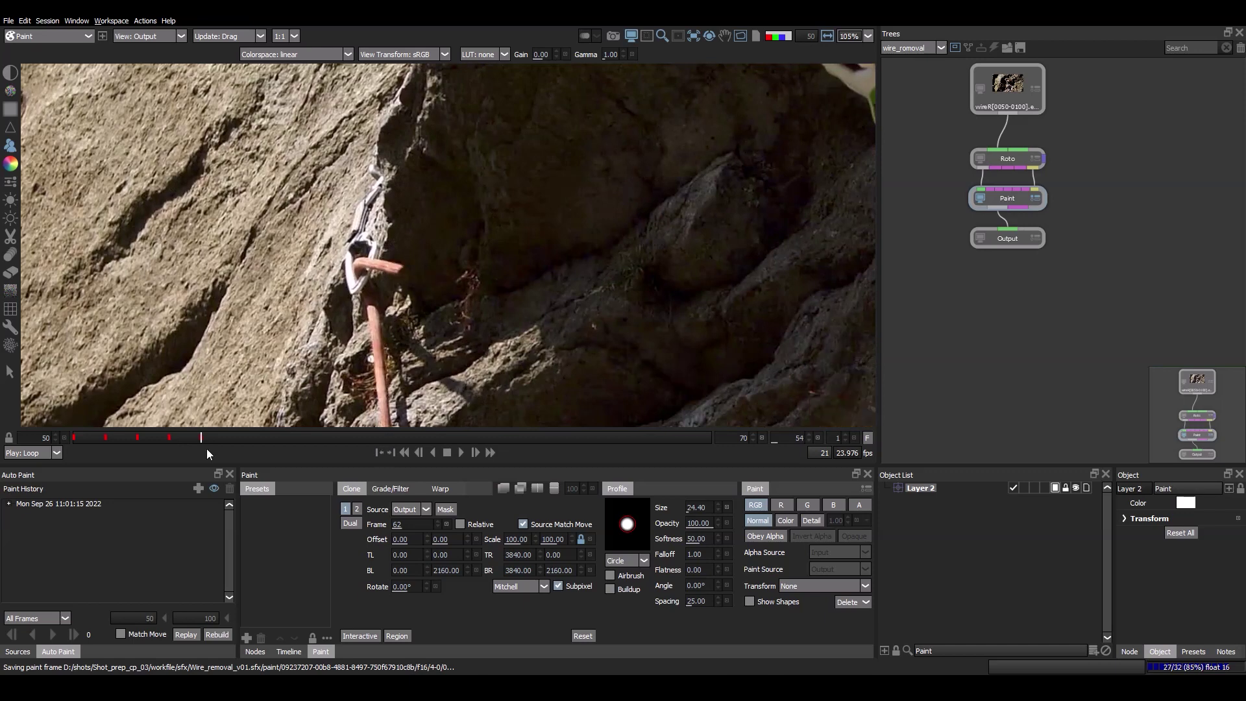